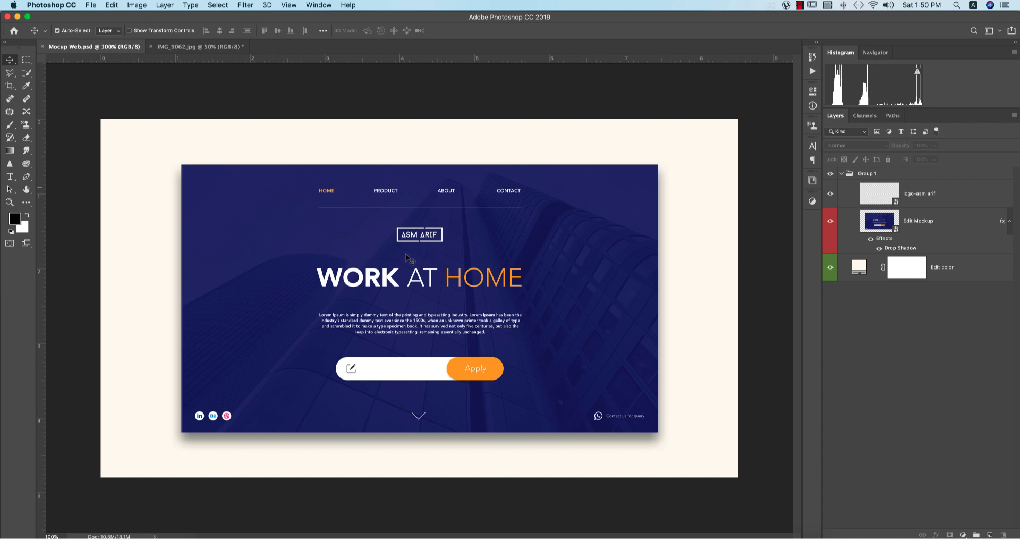
Bring up the wireframe sketch IMG_9062.jpg, and create a Web 1920 (1920 × 1080) document in Adobe XD.
click(183, 45)
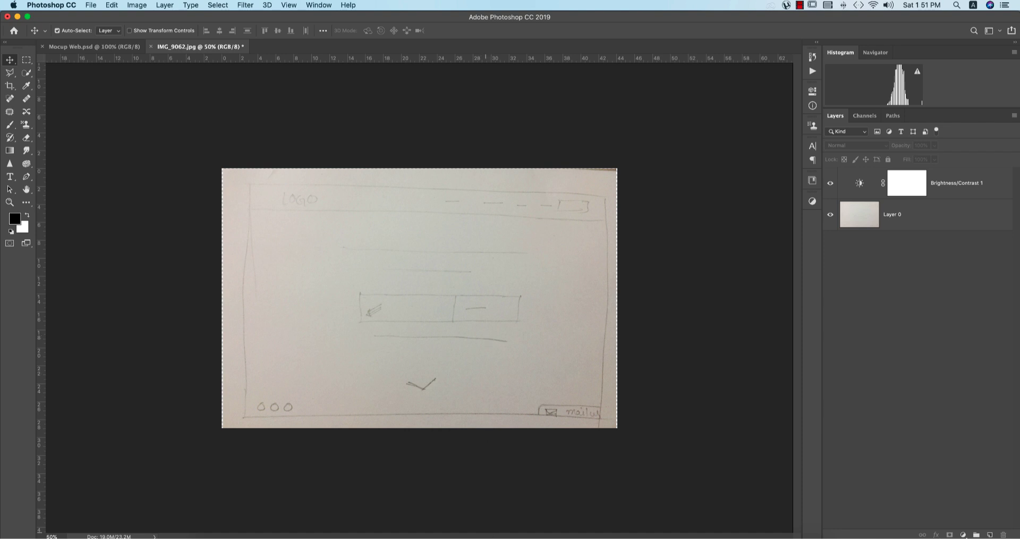
click(419, 536)
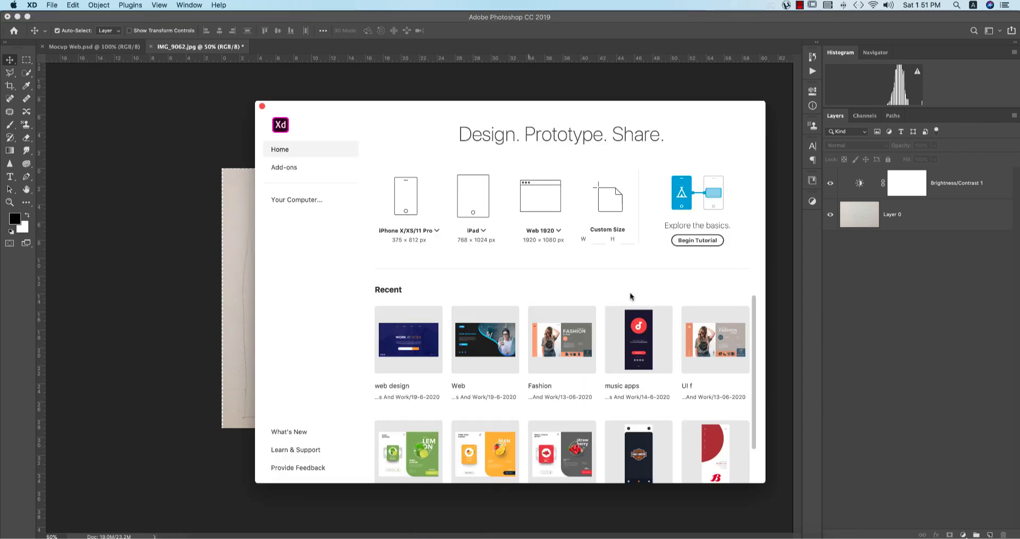
click(556, 232)
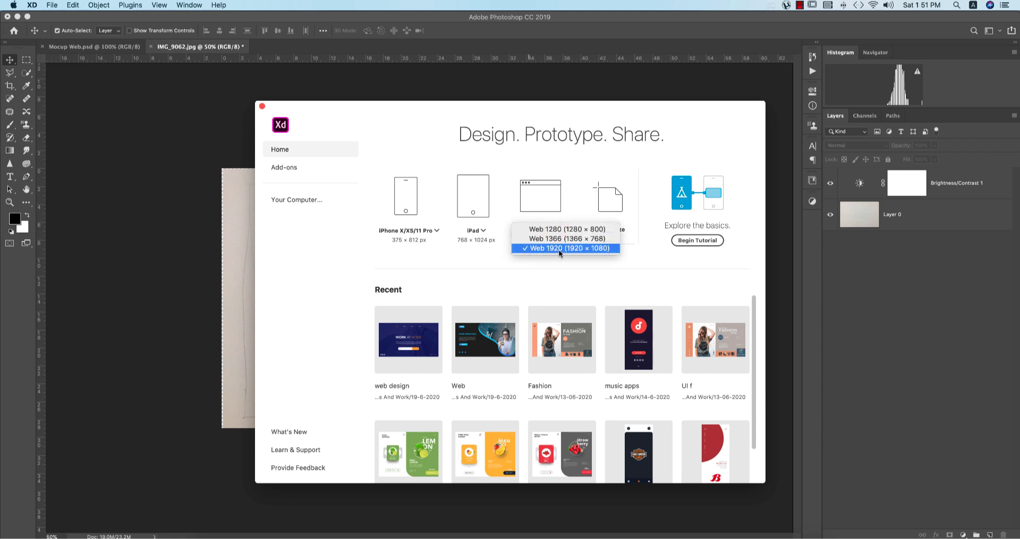
click(559, 248)
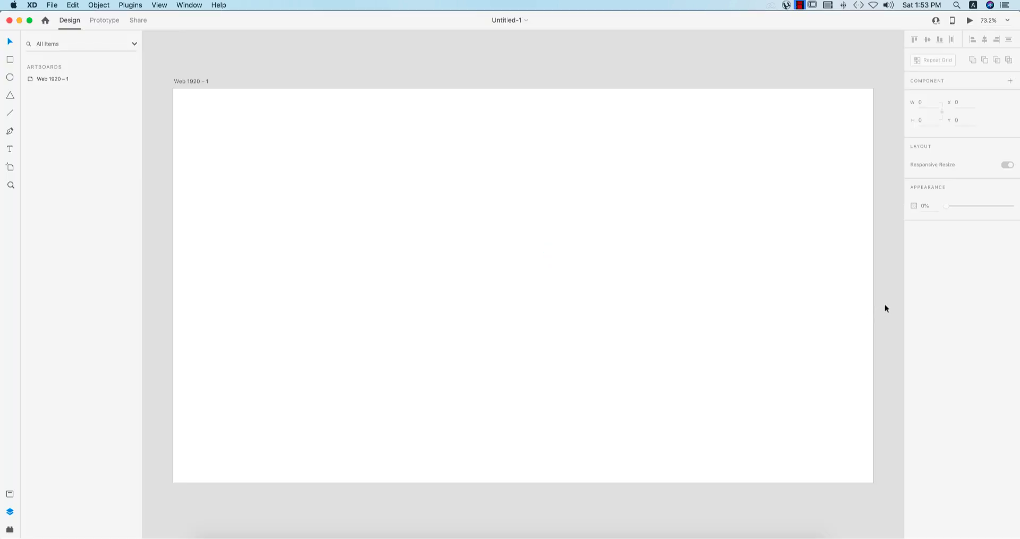
Review the hand-drawn page layout in Photoshop and return to the blank Adobe XD document.
click(885, 306)
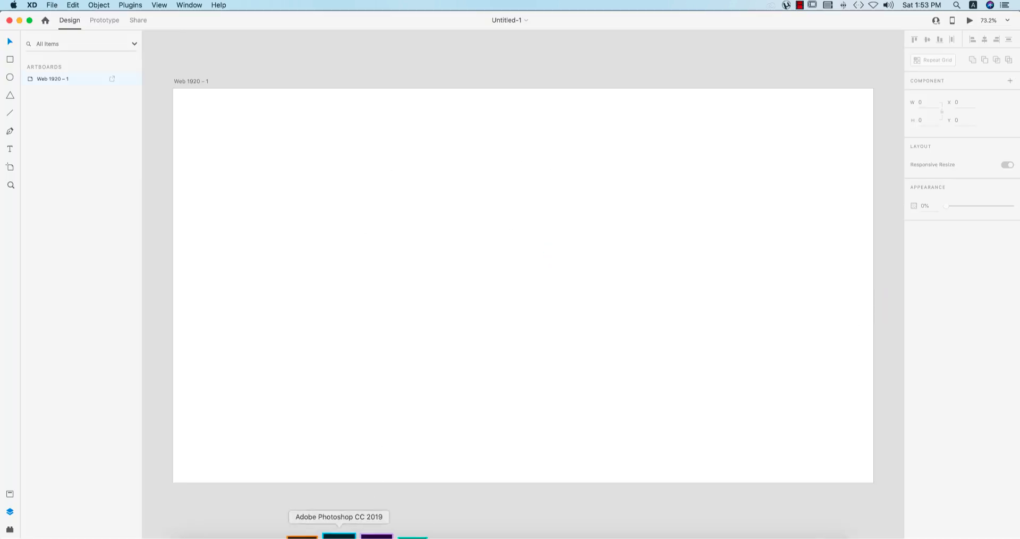
click(340, 533)
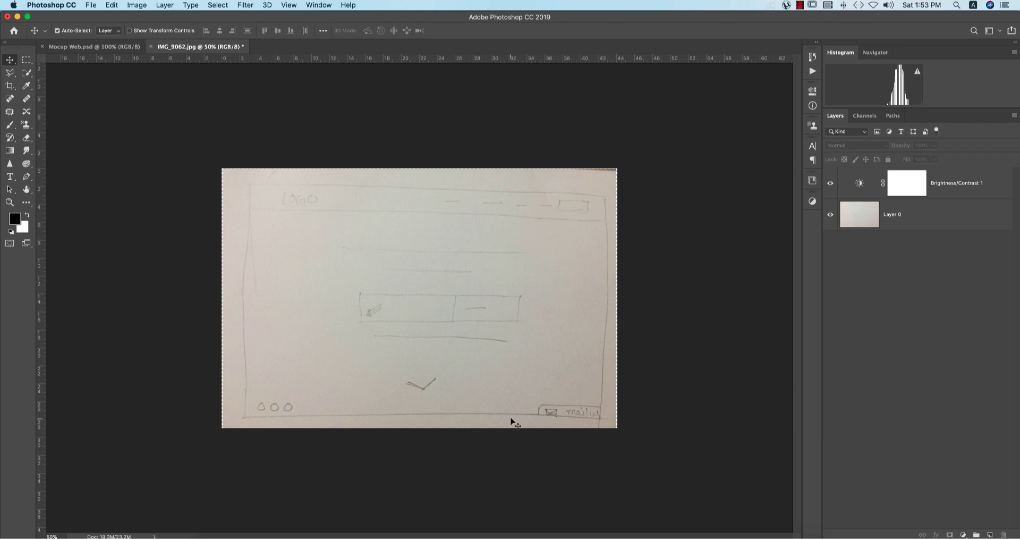
click(420, 534)
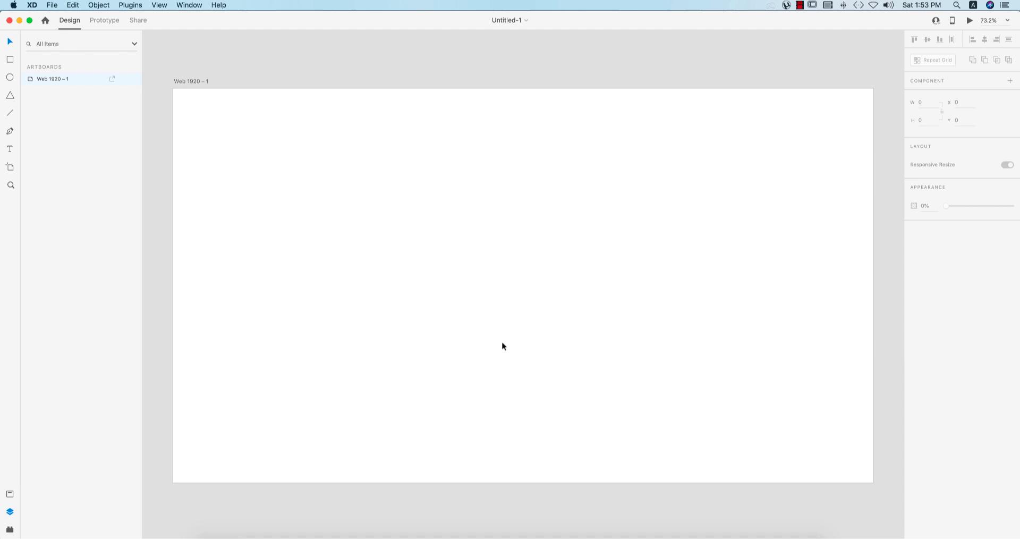
Import the black-and-white architecture JPG photo from the 19-6-2020 folder onto the artboard.
click(52, 5)
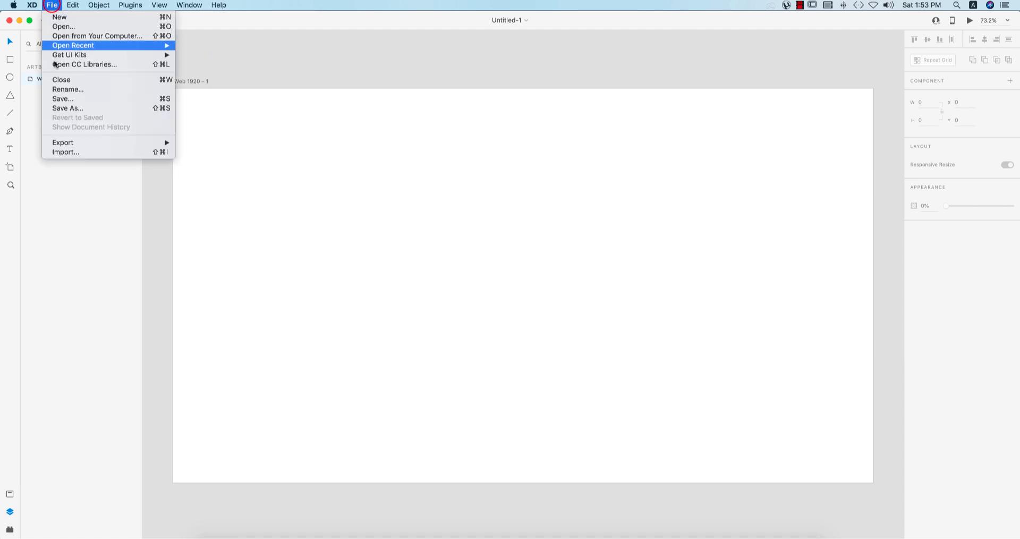
click(71, 151)
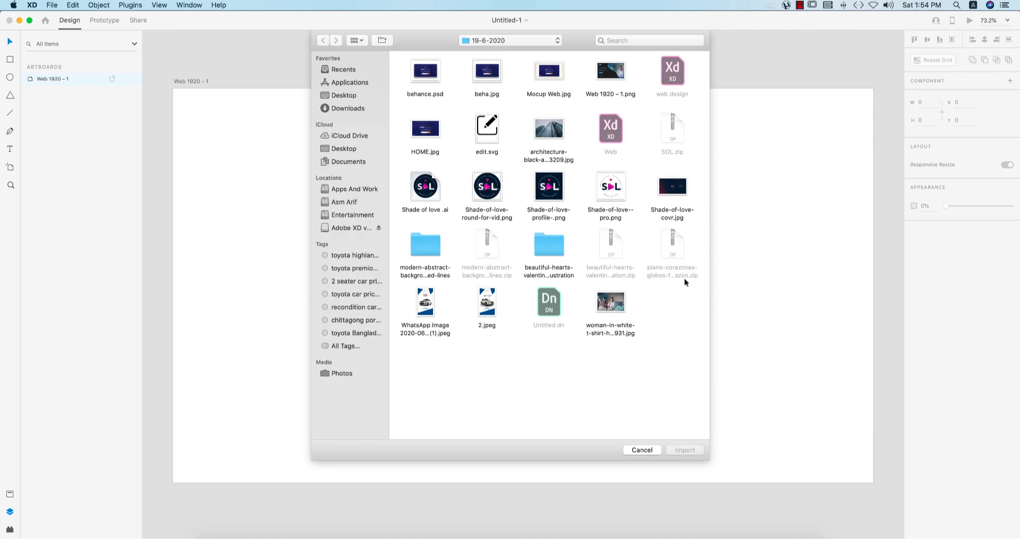
click(554, 127)
click(684, 449)
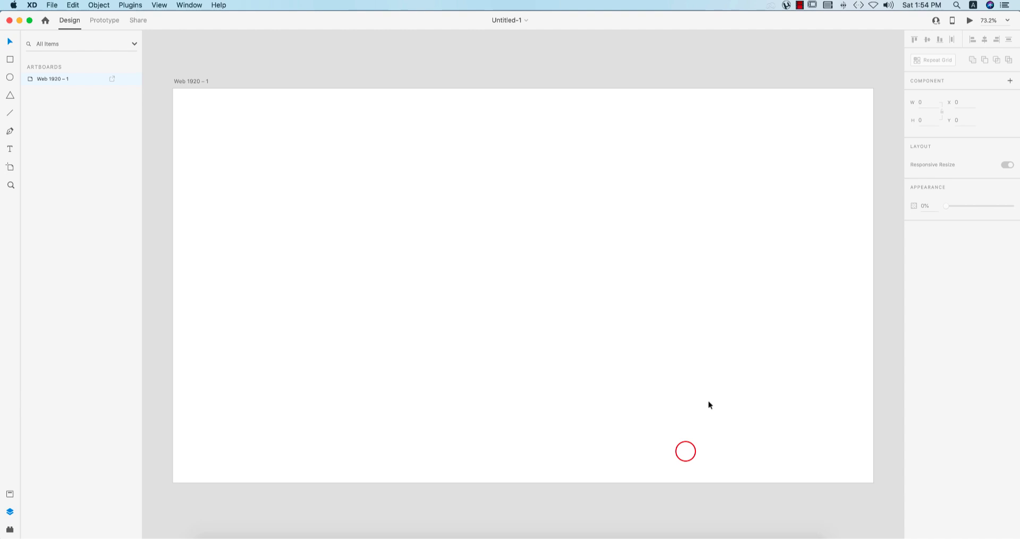
click(865, 426)
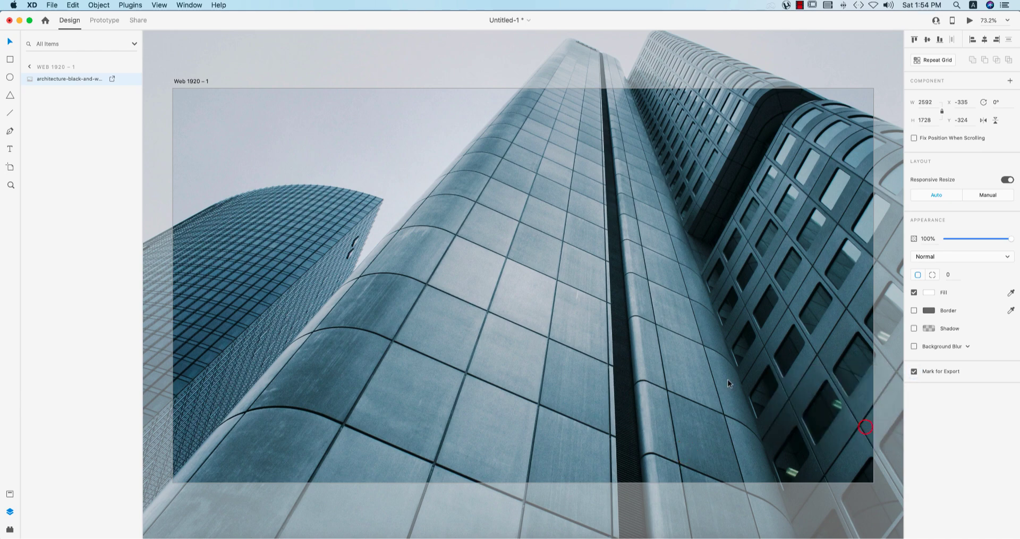
Scale down the skyscraper photo and reposition it so the building tops show and it fills the artboard.
key(super+0)
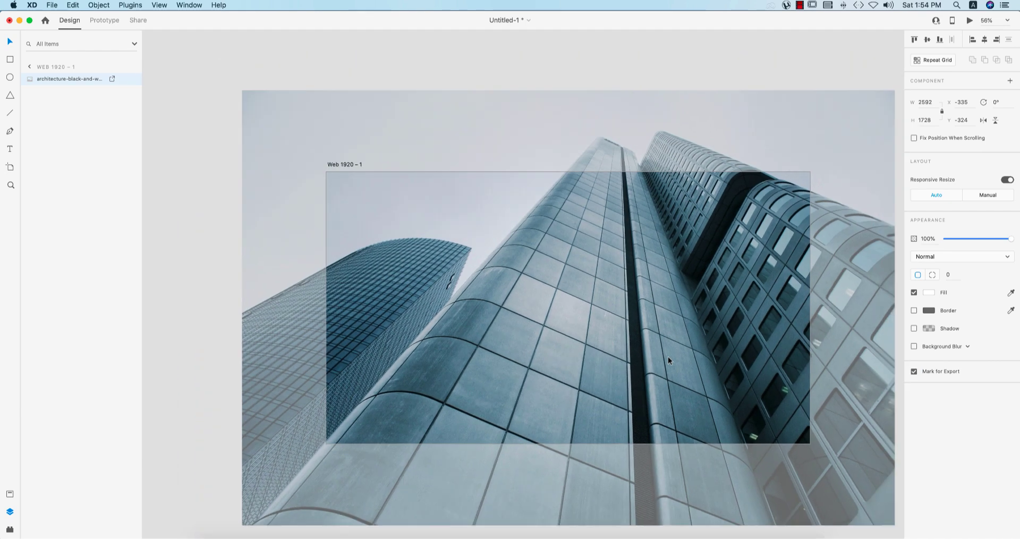
scroll(677, 360, down, 2)
scroll(677, 360, right, 3)
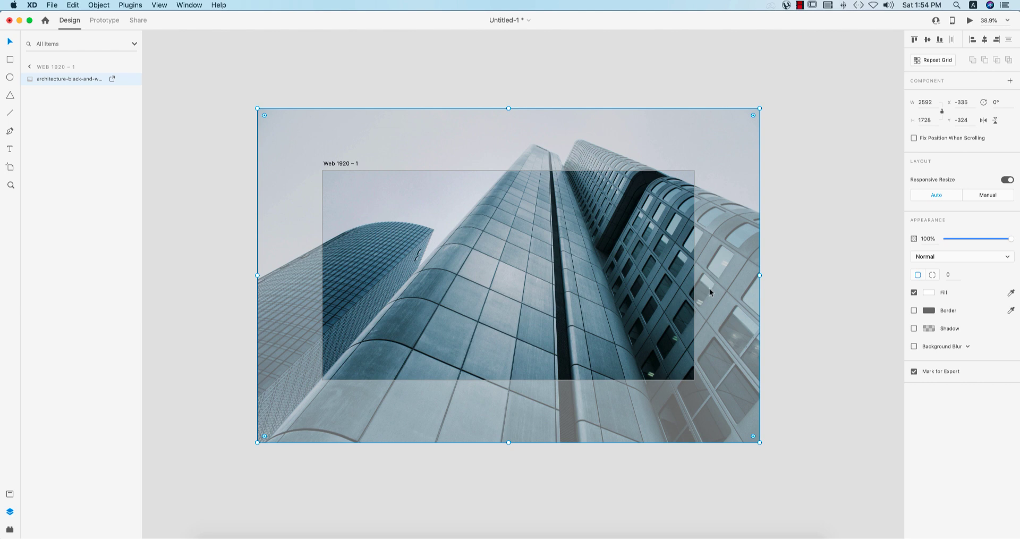
drag(587, 215, 588, 266)
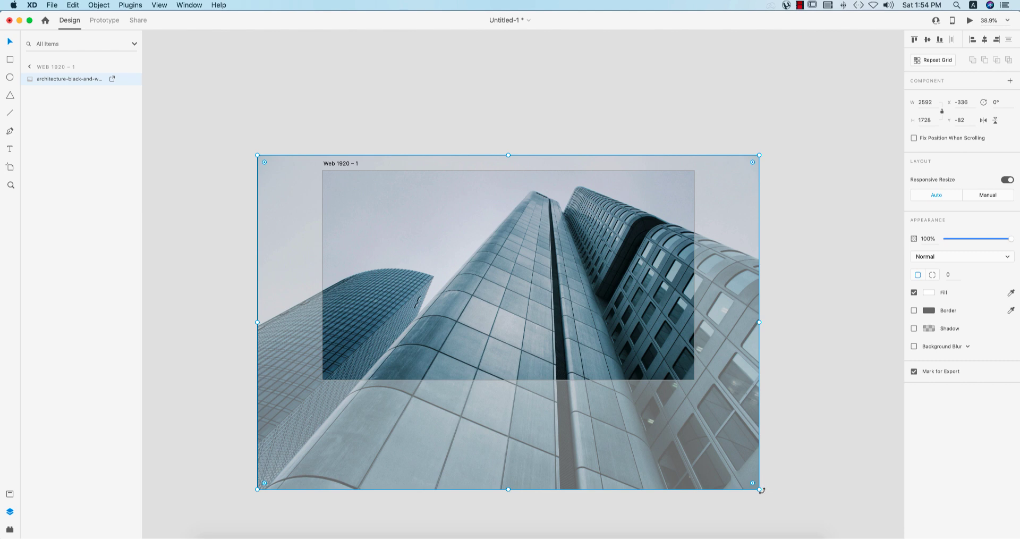
drag(760, 488, 691, 440)
drag(625, 424, 613, 364)
mouse_move(676, 266)
mouse_down()
mouse_move(694, 266)
mouse_move(661, 272)
mouse_up()
click(523, 78)
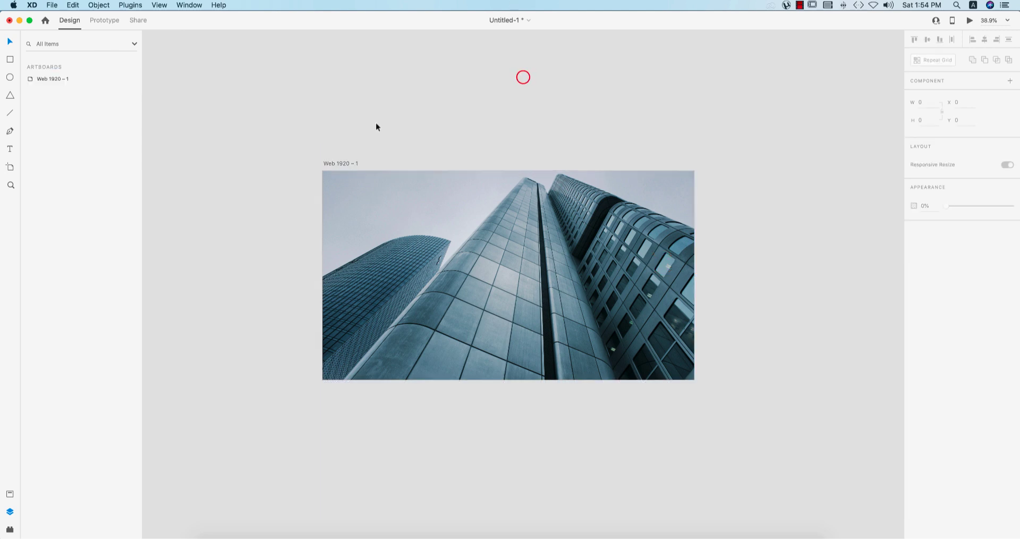
Rename the artboard as HOME.
click(344, 161)
click(345, 162)
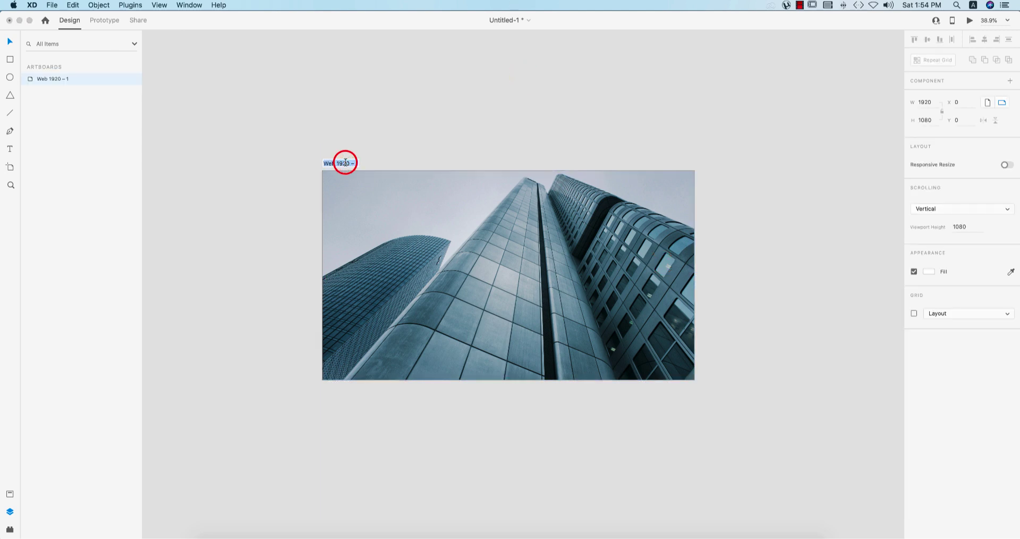
text(HOME)
click(489, 138)
click(758, 280)
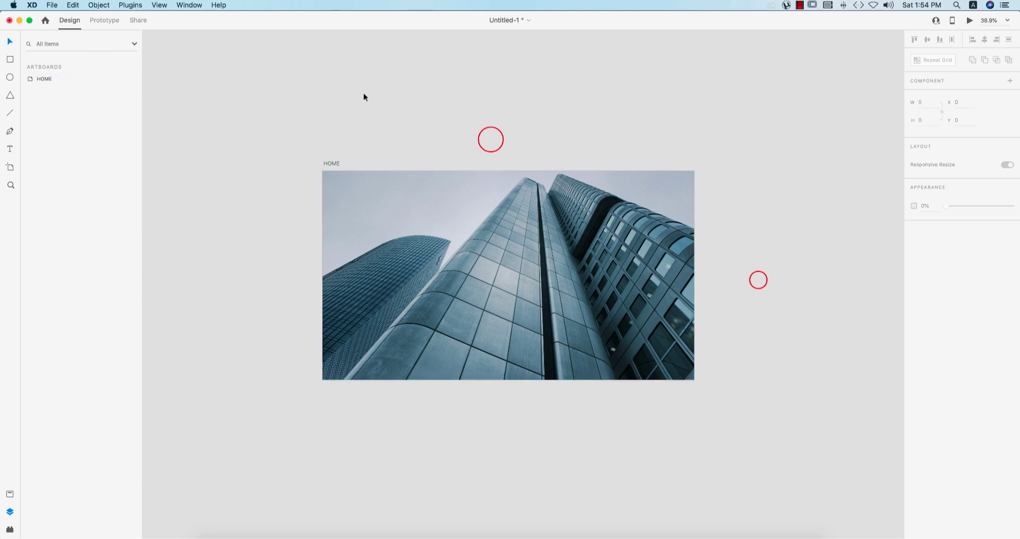
Draw a square of about 147 × 147 outside the artboard and duplicate it directly below as a second colour swatch.
click(10, 59)
drag(202, 85, 234, 137)
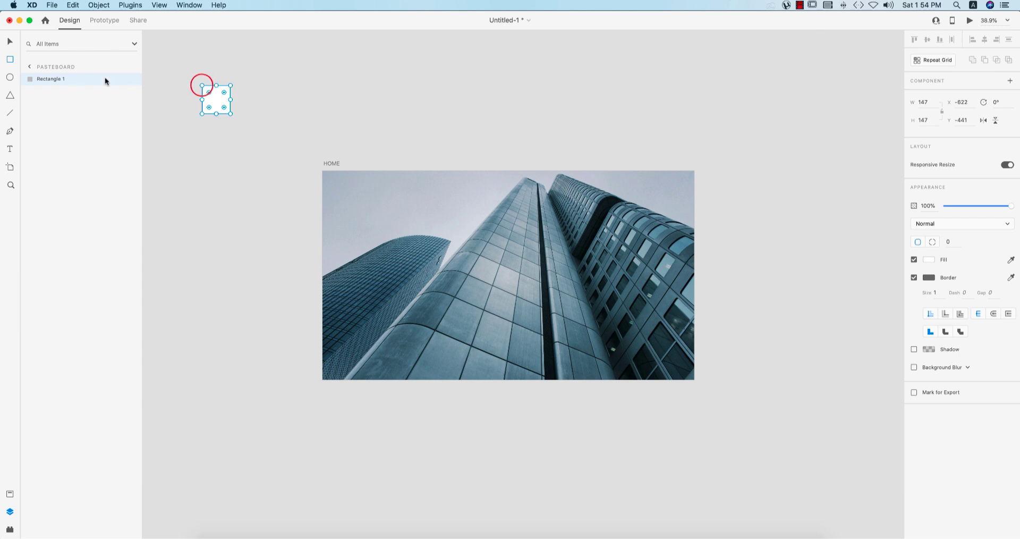
drag(216, 100, 217, 139)
click(263, 119)
Remove the border of the upper swatch square and fill it with a deep violet, about #4800C4.
click(216, 97)
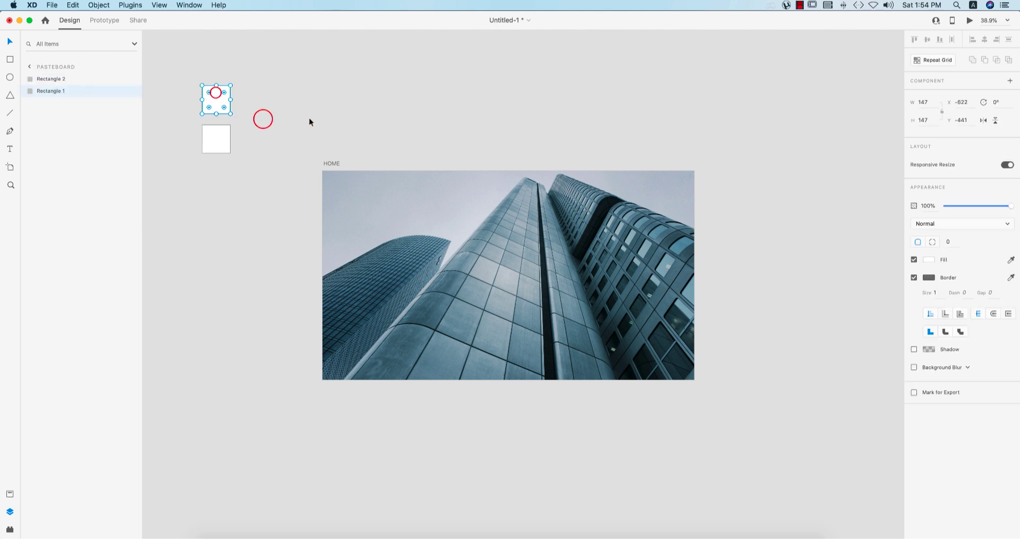
click(914, 277)
click(929, 259)
click(897, 244)
drag(896, 244, 896, 235)
click(883, 226)
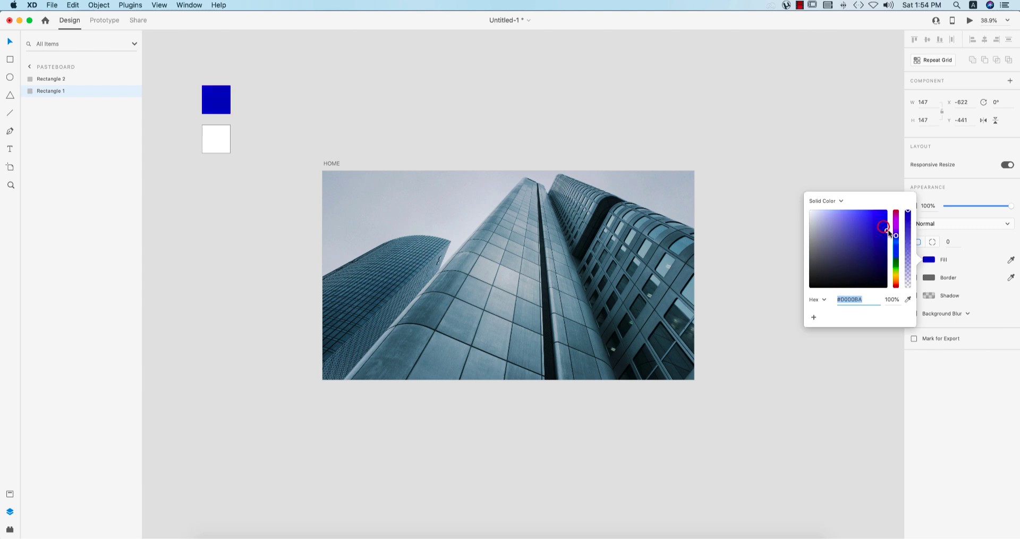
click(895, 231)
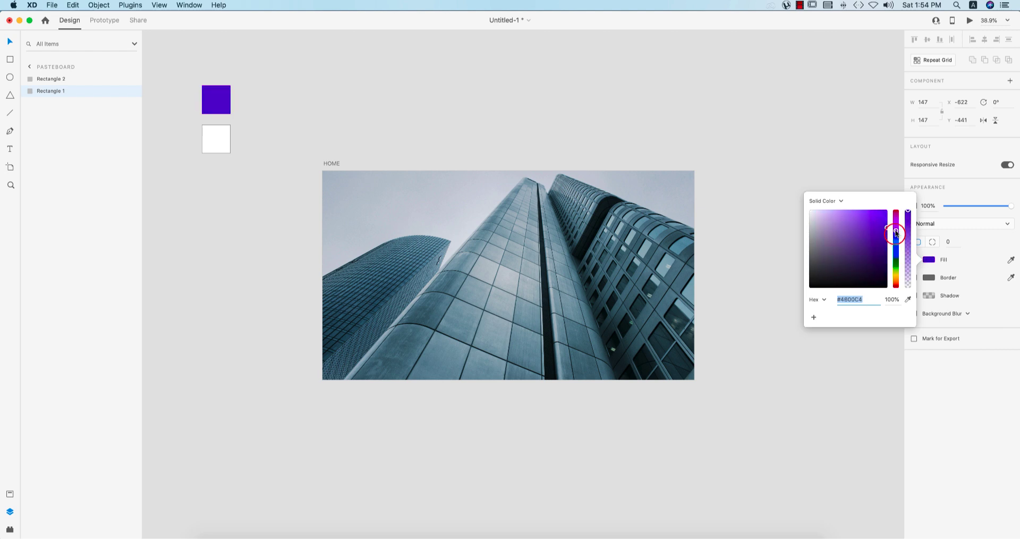
Remove the border of the lower swatch square and fill it with bright orange.
click(221, 147)
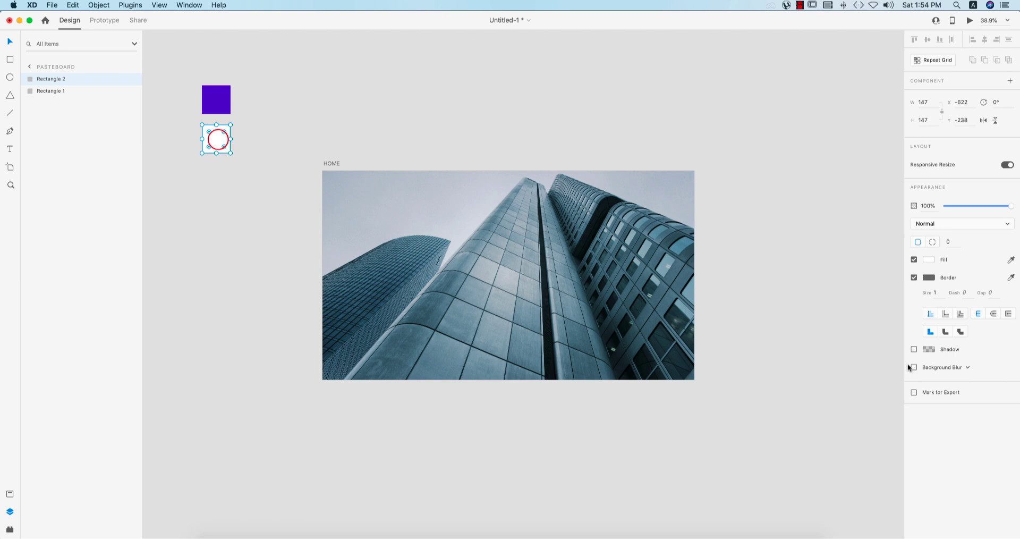
click(913, 277)
click(928, 260)
click(895, 283)
drag(894, 284, 895, 277)
click(867, 220)
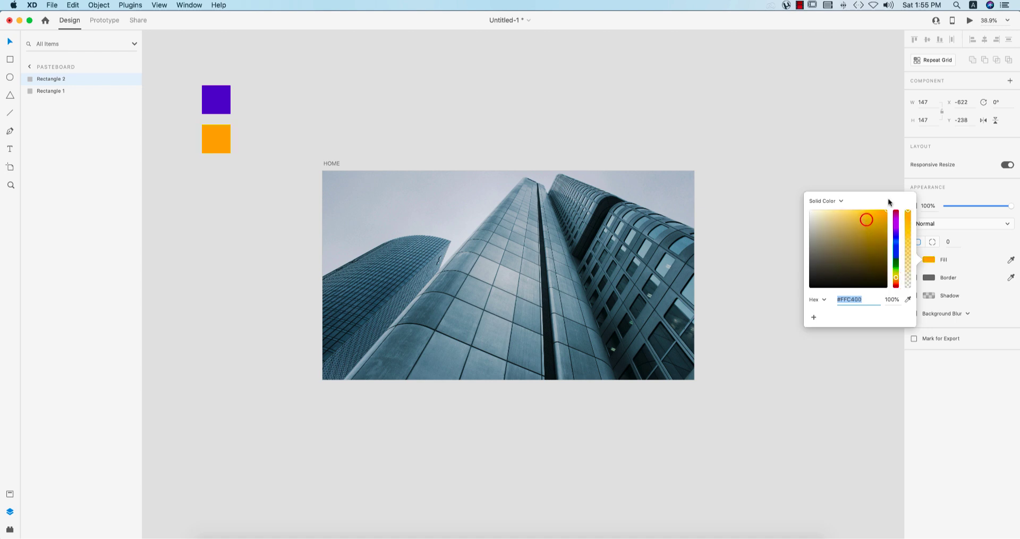
click(310, 110)
click(215, 99)
click(357, 109)
Draw a borderless 1920 × 1080 rectangle that covers the whole HOME artboard.
click(9, 60)
drag(322, 171, 694, 379)
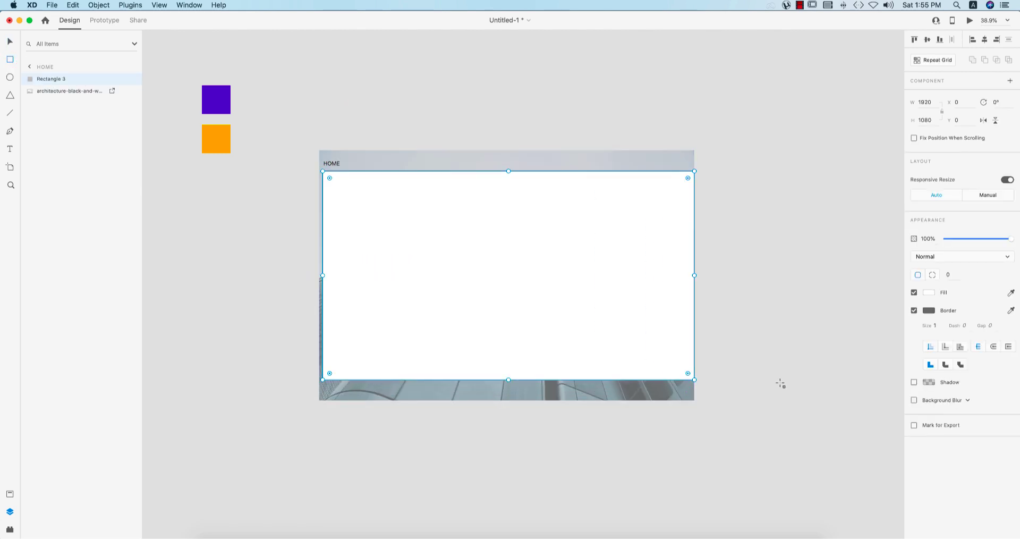
click(912, 311)
click(743, 286)
Mask the skyscraper photo with the white artboard-sized rectangle.
drag(653, 133, 647, 291)
right_click(632, 237)
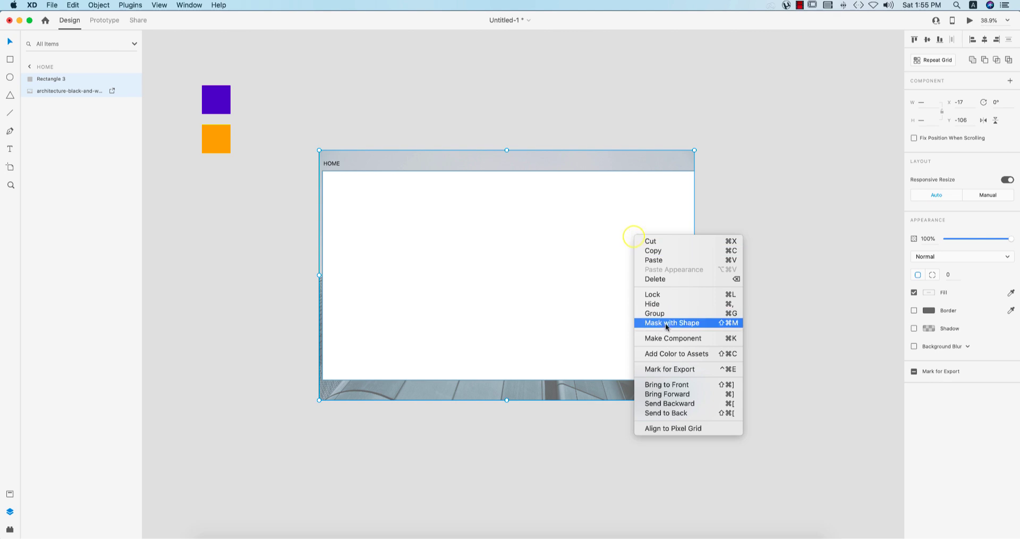
click(681, 325)
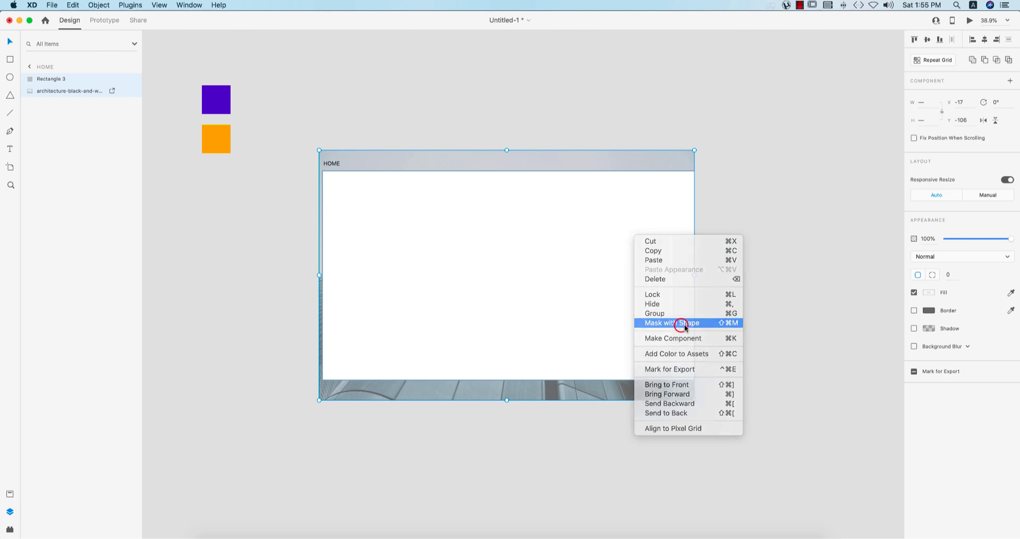
click(731, 329)
click(469, 285)
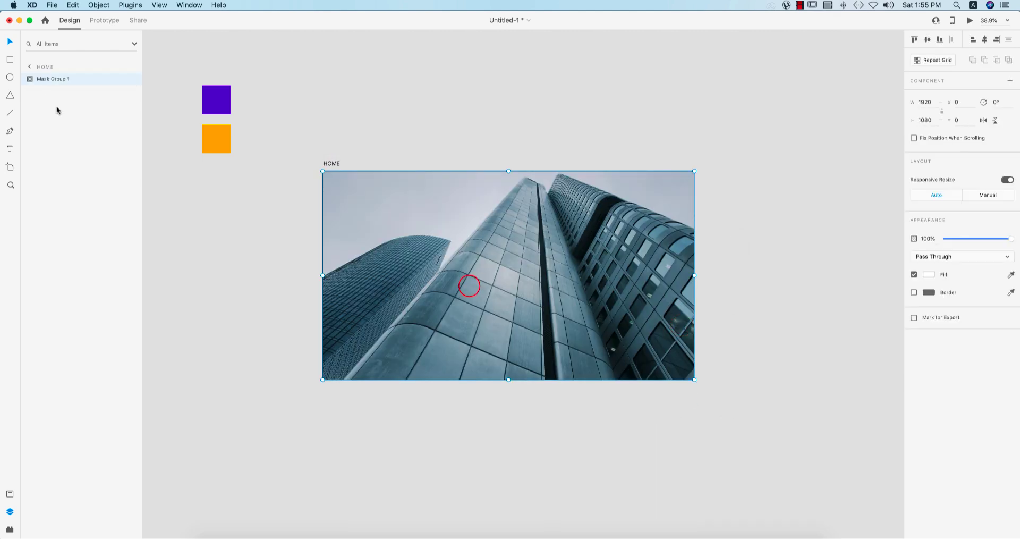
click(10, 59)
click(391, 130)
click(9, 45)
click(203, 239)
Draw a borderless 1920 × 1080 rectangle over the masked photo and fill it with the colour sampled from the violet swatch.
key(r)
mouse_move(321, 171)
mouse_down()
mouse_move(378, 227)
mouse_move(696, 382)
mouse_up()
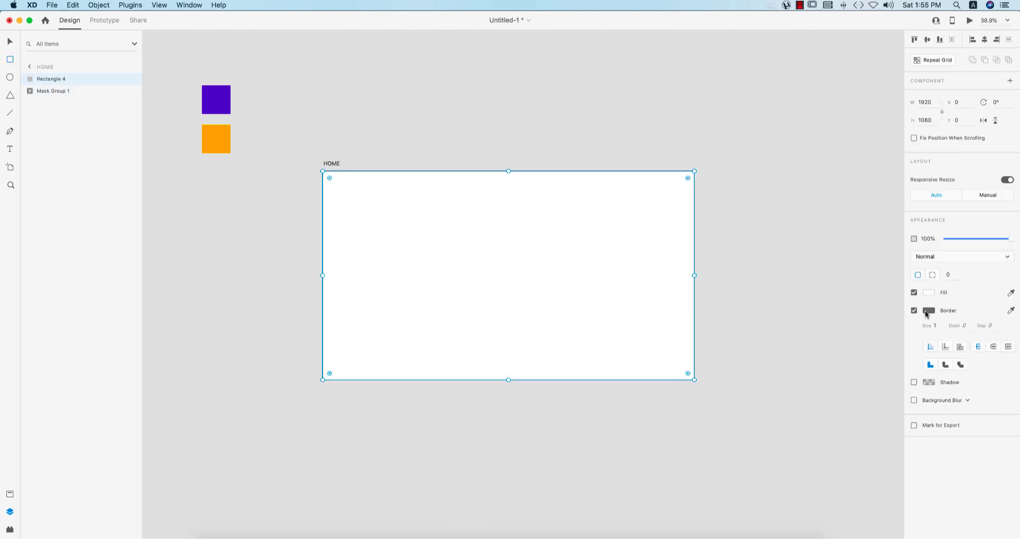
click(913, 311)
click(1009, 292)
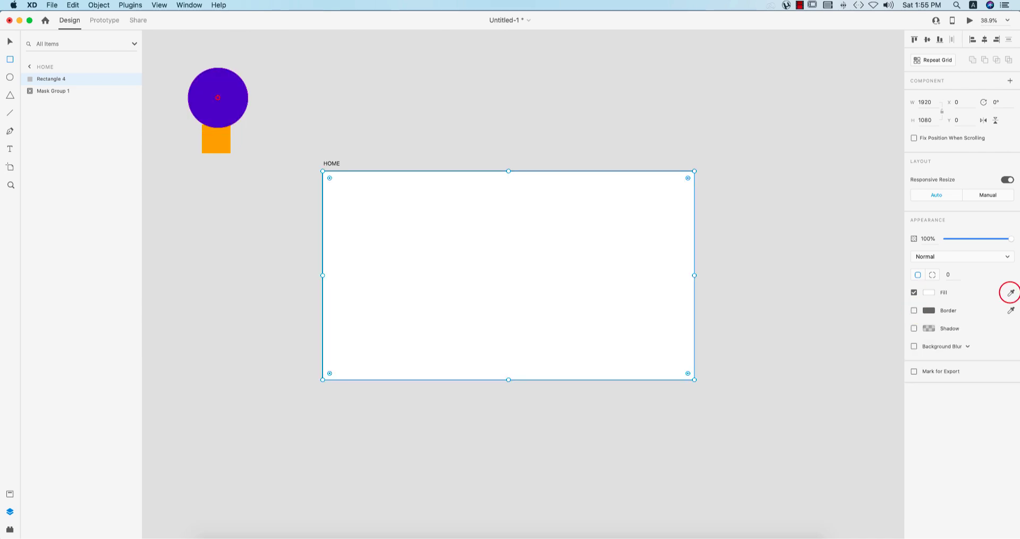
click(218, 97)
click(10, 41)
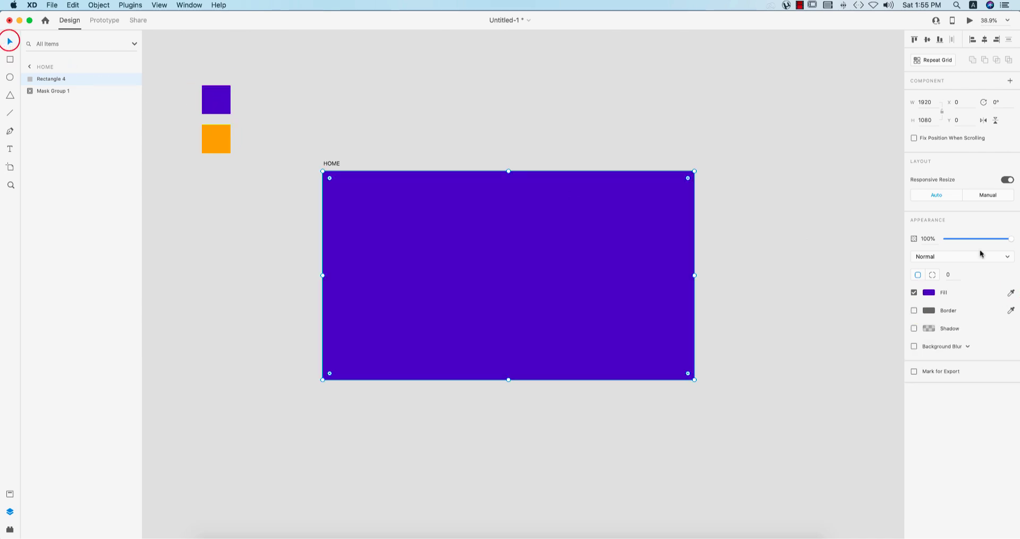
Set the violet overlay rectangle's opacity to 79% and shift its fill to a slightly bluer violet.
drag(1010, 238, 998, 238)
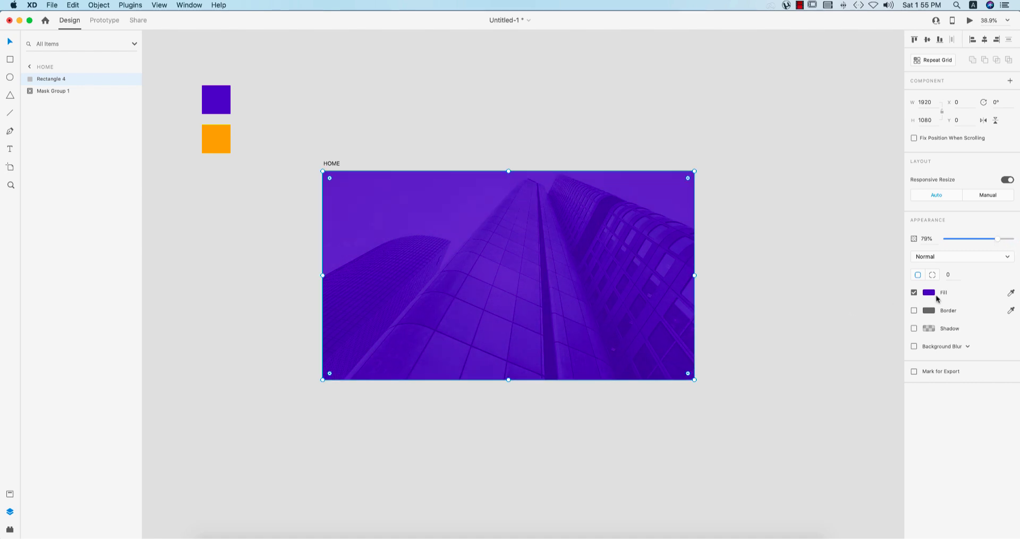
click(930, 293)
click(883, 260)
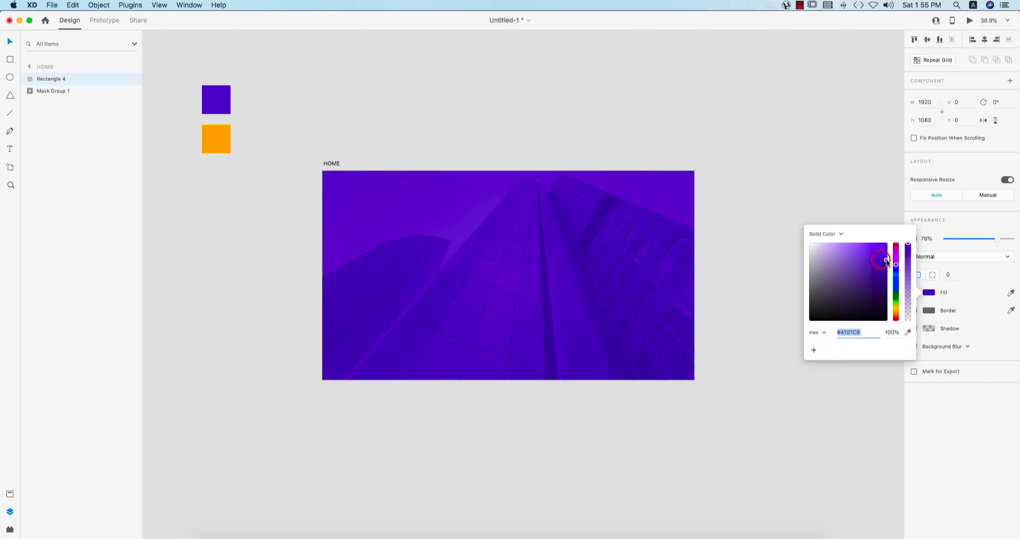
Check the wireframe sketch in Photoshop again and return to Adobe XD for a closer view of the HOME artboard.
click(346, 535)
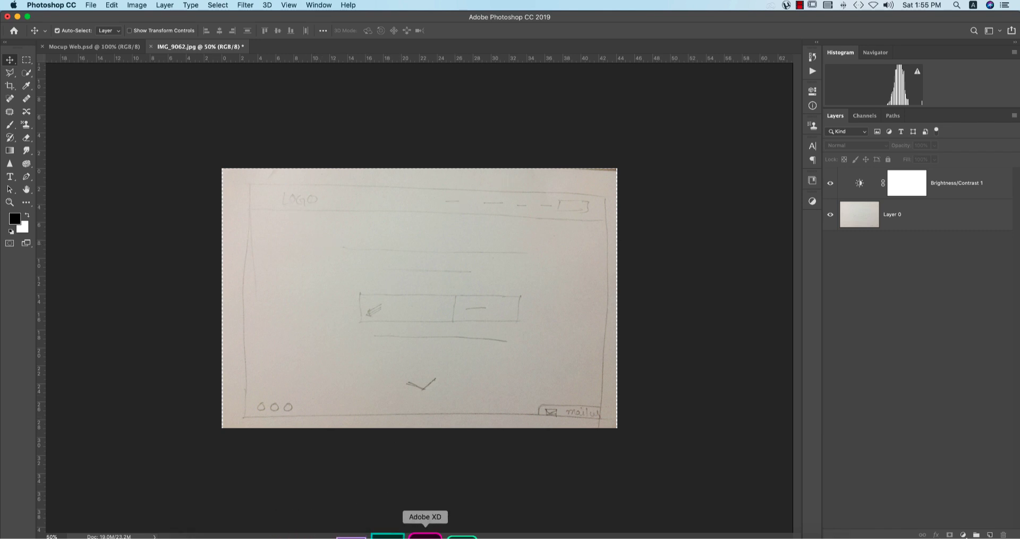
click(425, 535)
click(604, 420)
scroll(427, 210, up, 3)
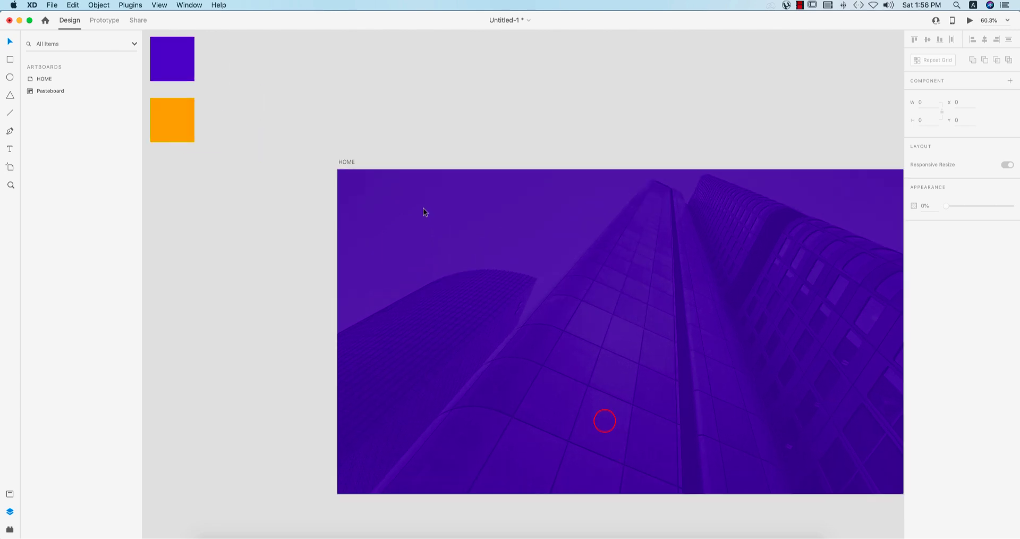
drag(622, 261, 537, 227)
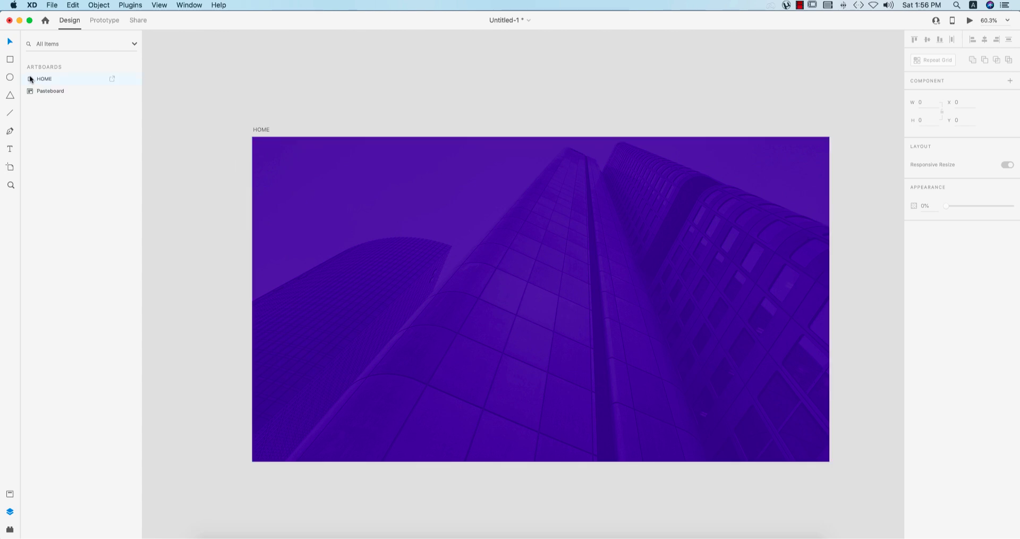
Draw a white rectangle of about 211 × 80 in the artboard's upper-left corner and add the text LOGO, enlarged to size 42.
drag(285, 162, 349, 186)
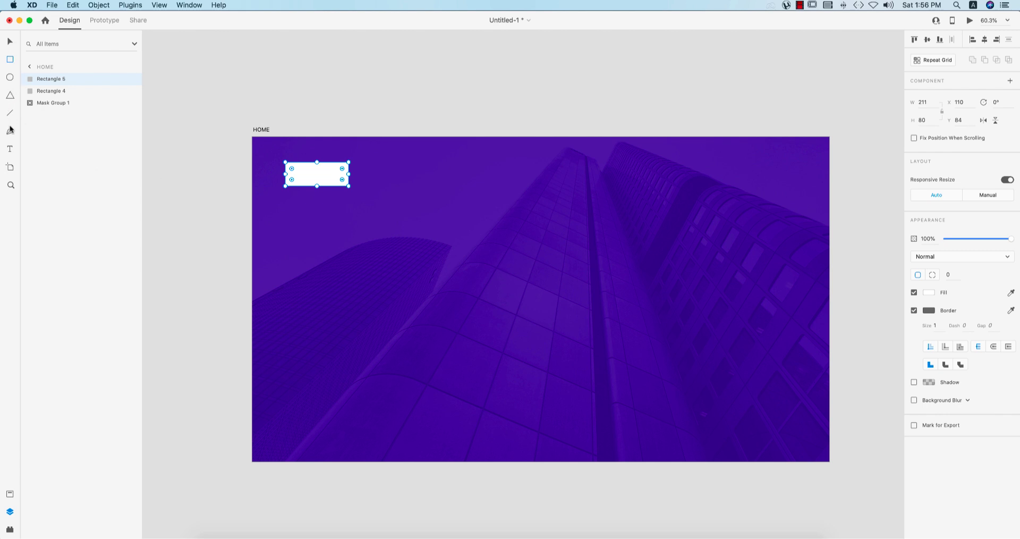
click(10, 147)
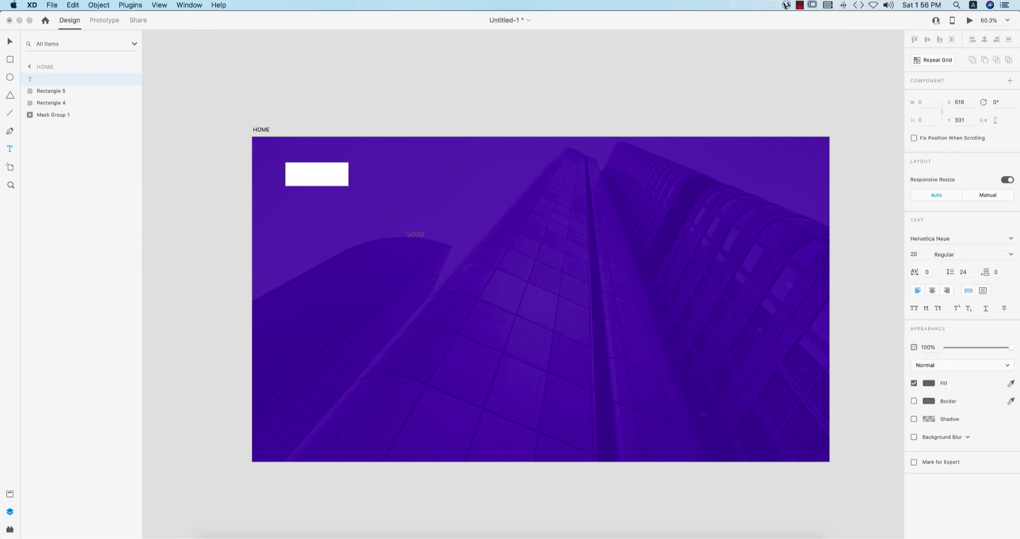
click(9, 41)
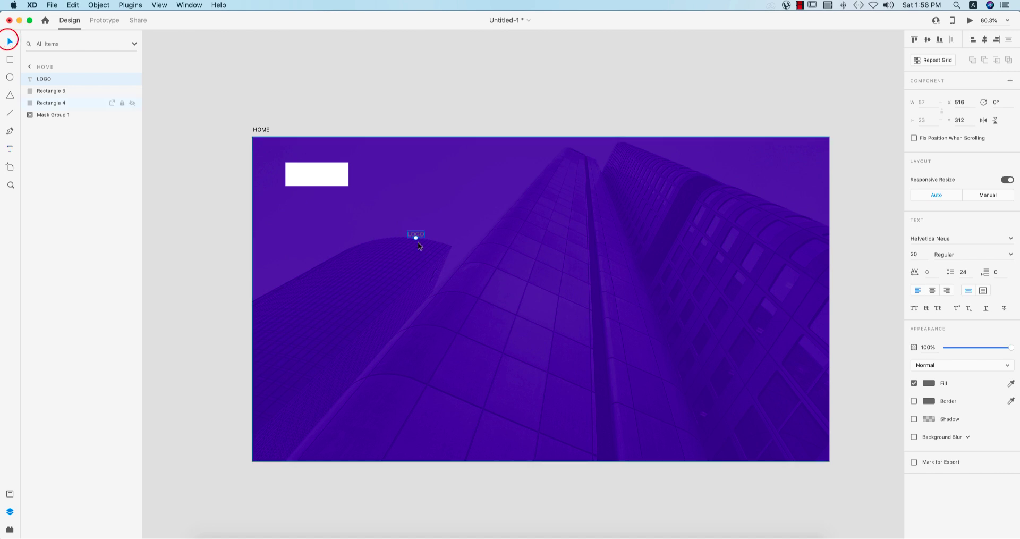
drag(416, 237, 416, 245)
Set the LOGO text to Avenir Black and make its fill white.
drag(972, 242, 873, 231)
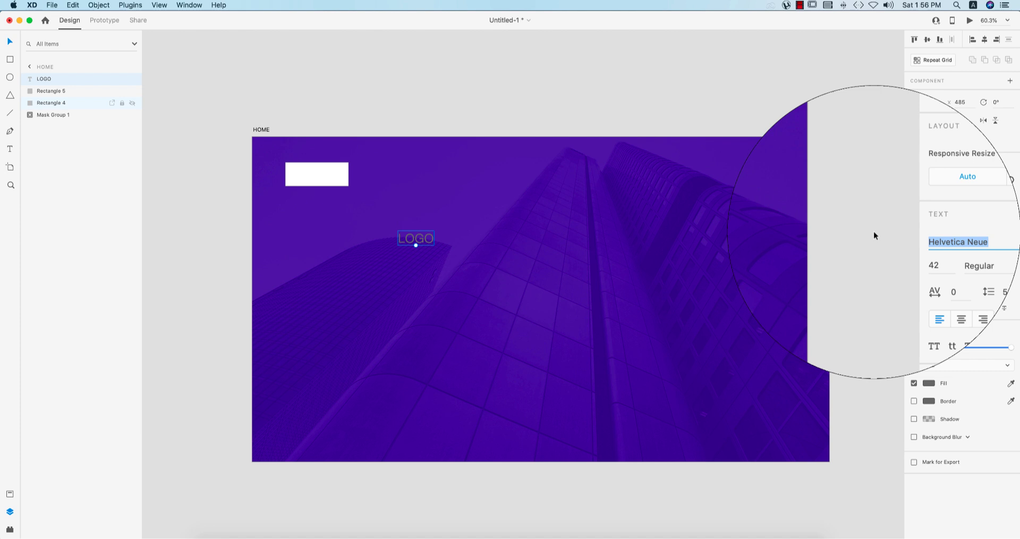
text(A)
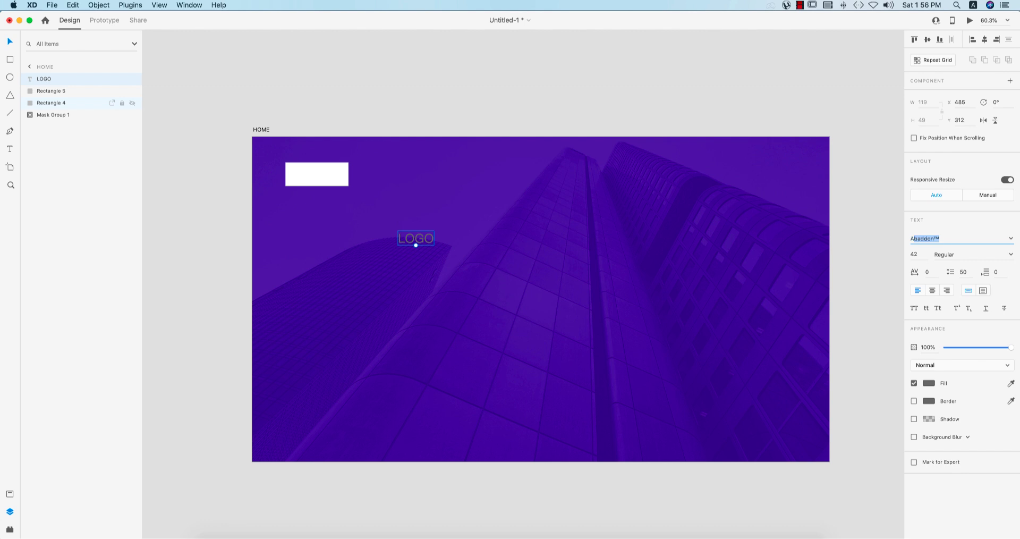
text(venir)
key(Return)
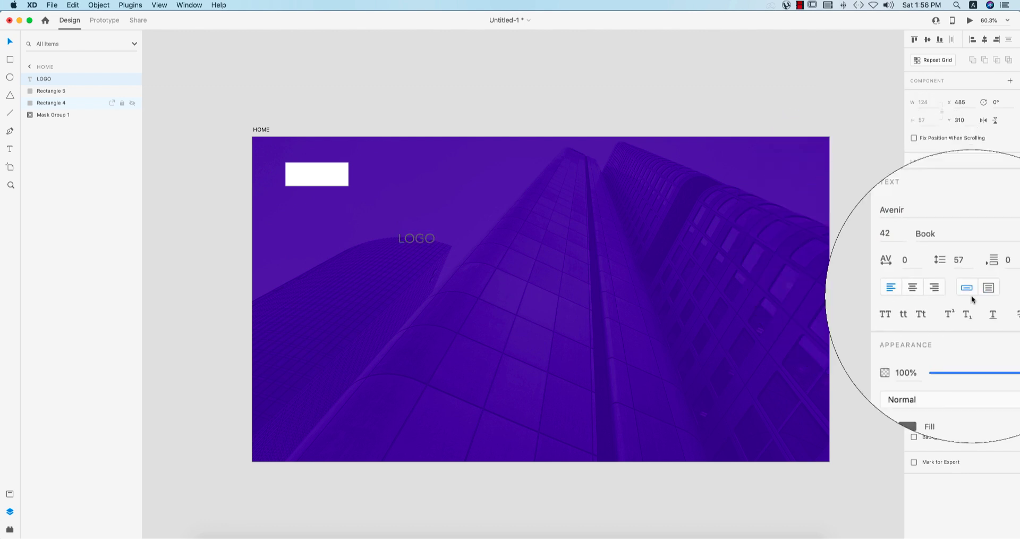
click(1011, 254)
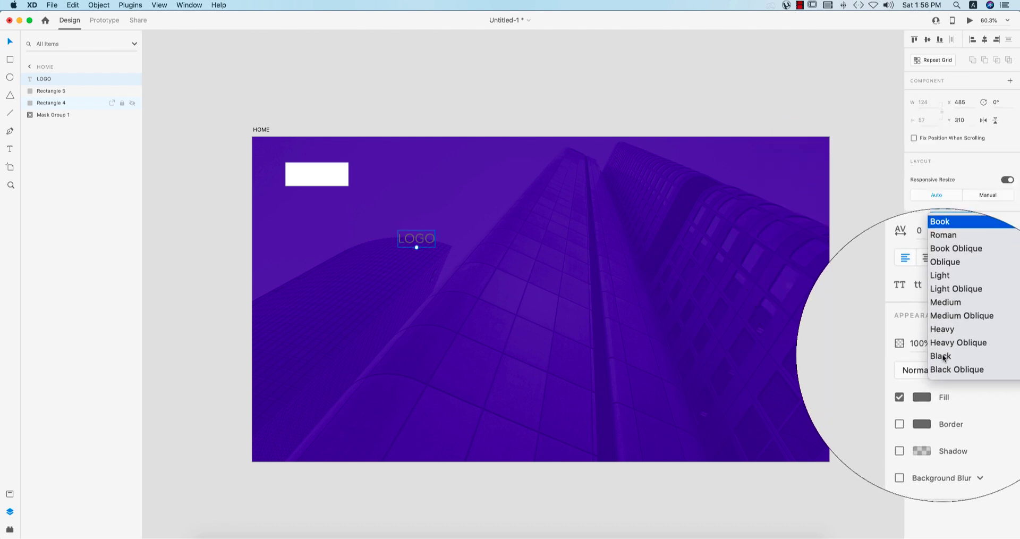
click(930, 361)
click(929, 382)
click(820, 331)
Round the white rectangle's corners to a radius of 40, keeping the top-left corner square at 0.
click(484, 99)
click(333, 181)
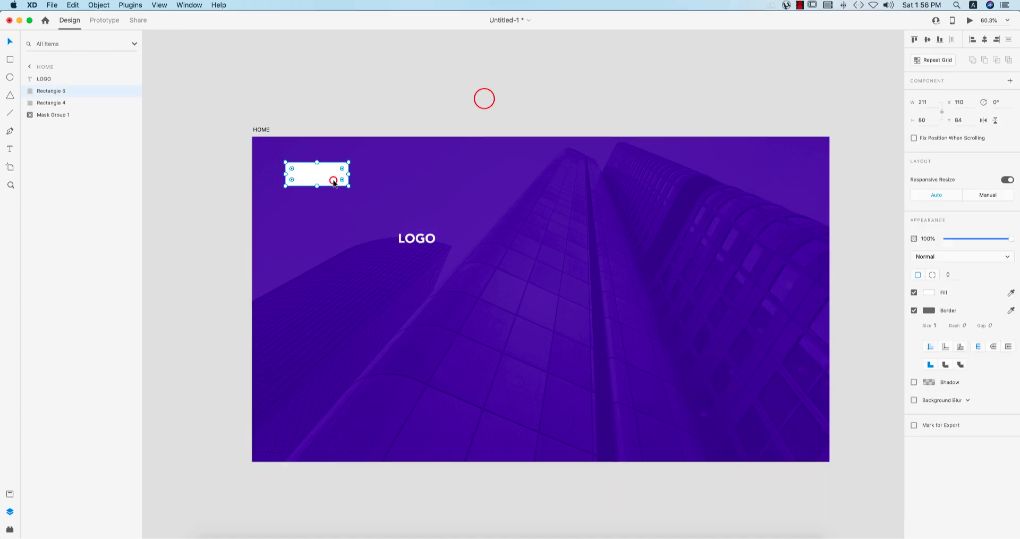
drag(342, 168, 337, 172)
key(alt)
key(alt)
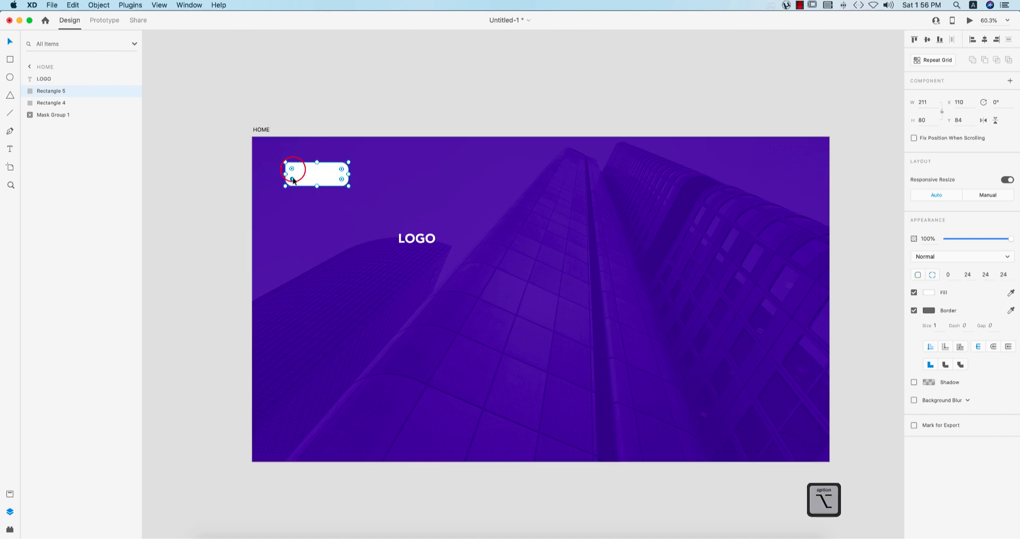
drag(293, 179, 333, 171)
key(alt)
key(super+z)
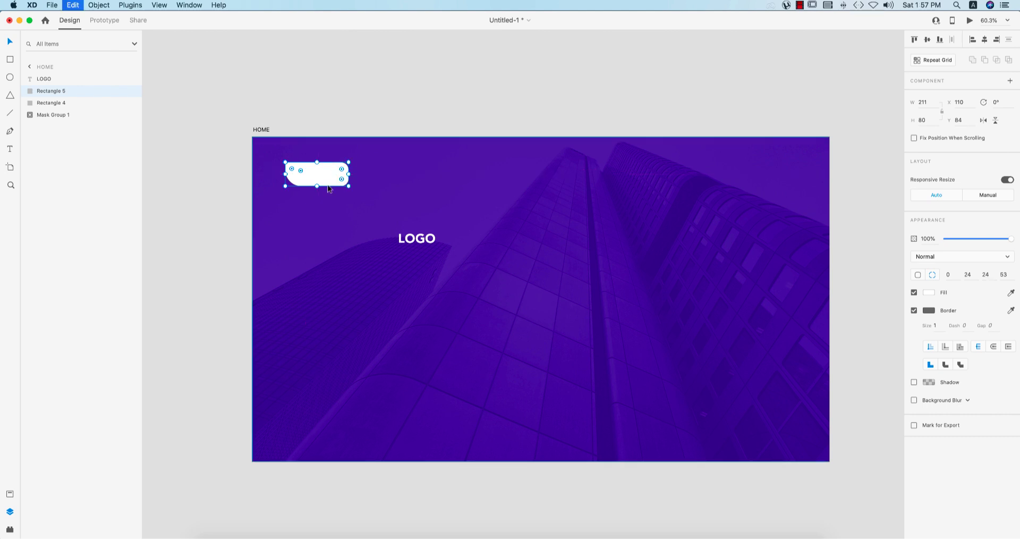
drag(292, 169, 288, 168)
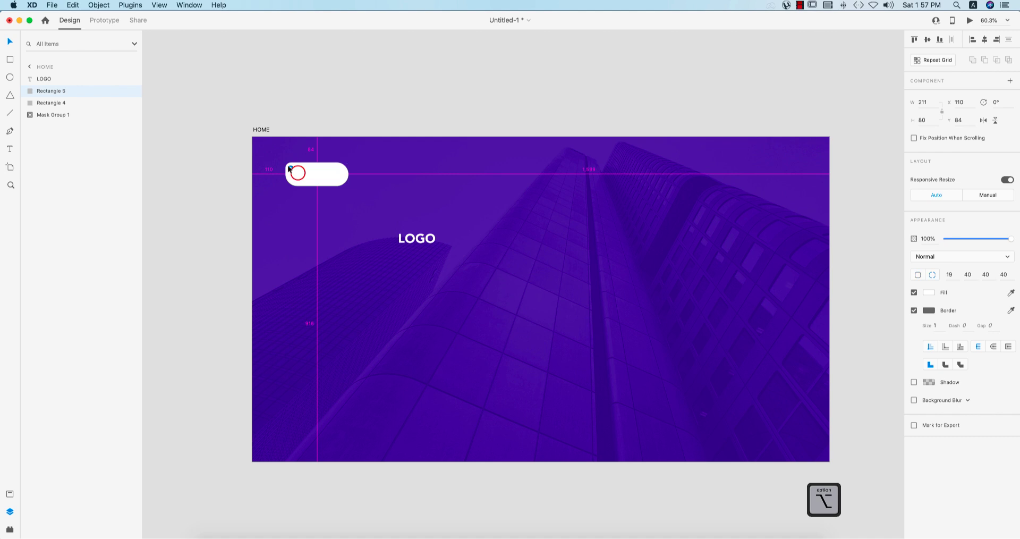
click(396, 110)
click(325, 176)
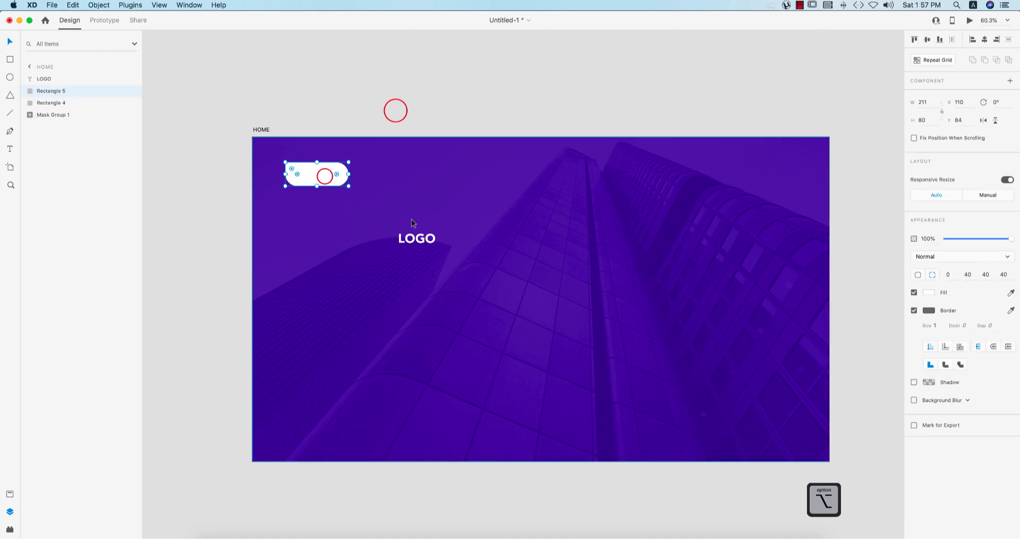
Colour the LOGO text with the violet sampled from the swatch and centre it on the white rounded rectangle.
click(423, 244)
scroll(578, 279, down, 3)
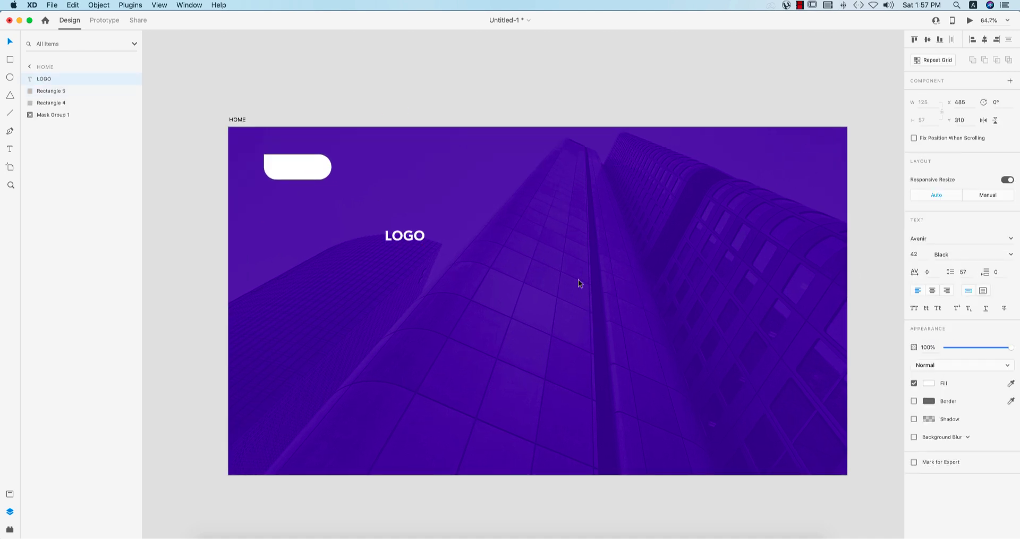
click(925, 385)
click(1011, 382)
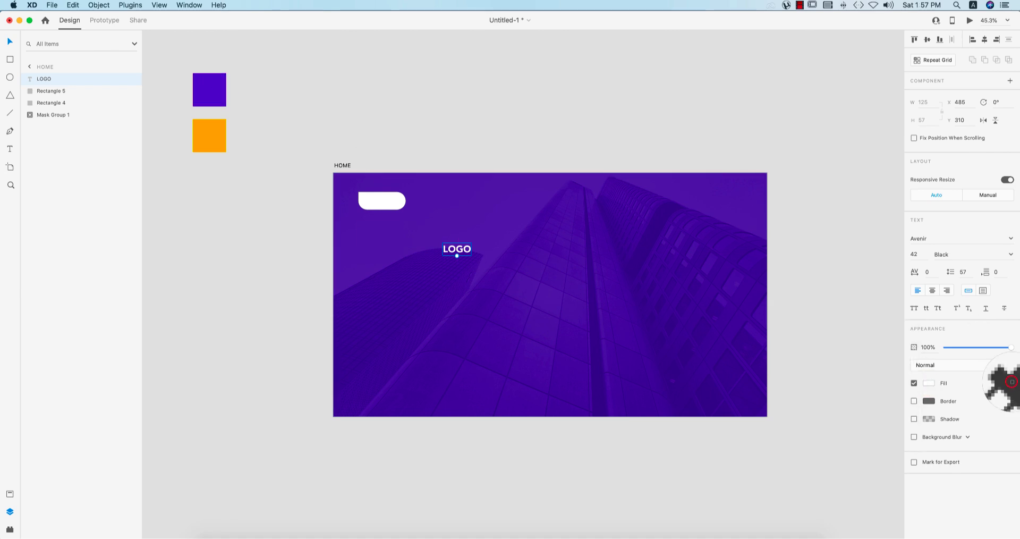
click(209, 87)
drag(460, 247, 387, 198)
click(403, 154)
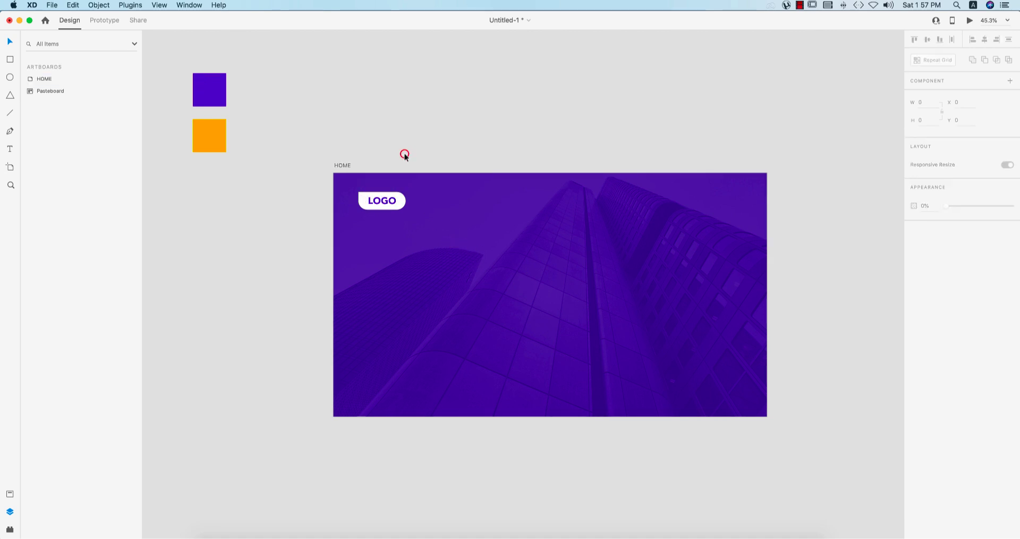
Place four vertical guides across the artboard, spacing them as columns for the menu beside the logo.
click(793, 248)
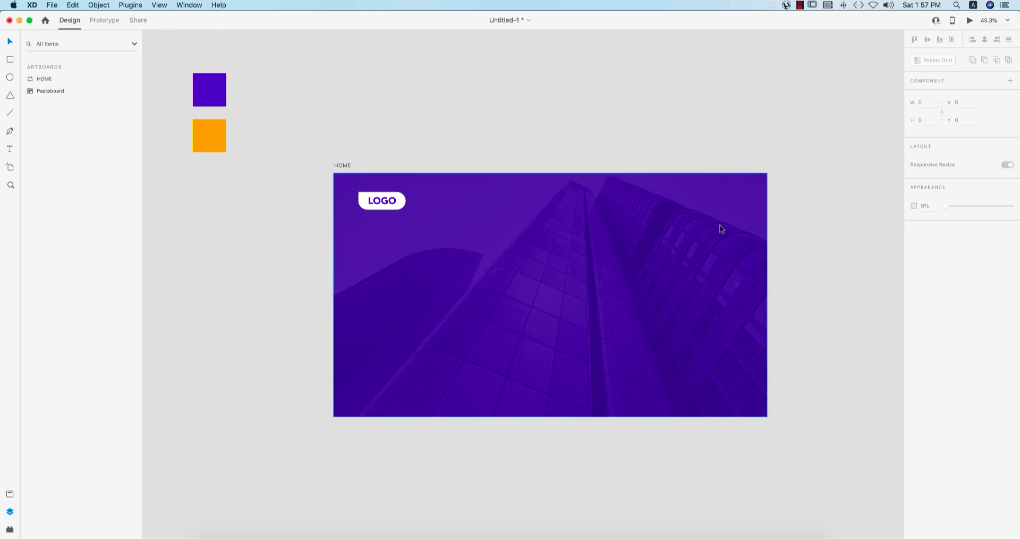
scroll(678, 221, up, 3)
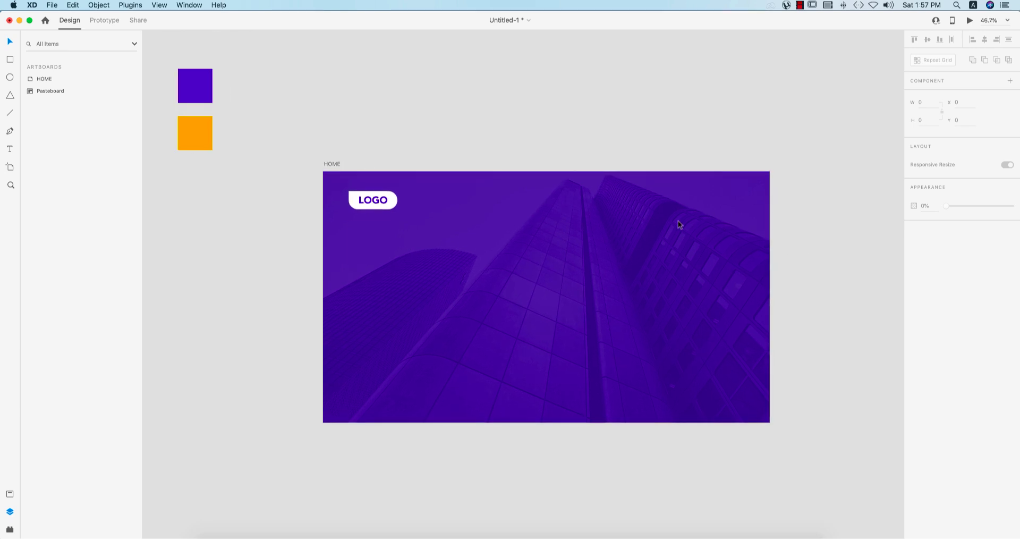
drag(606, 256, 603, 217)
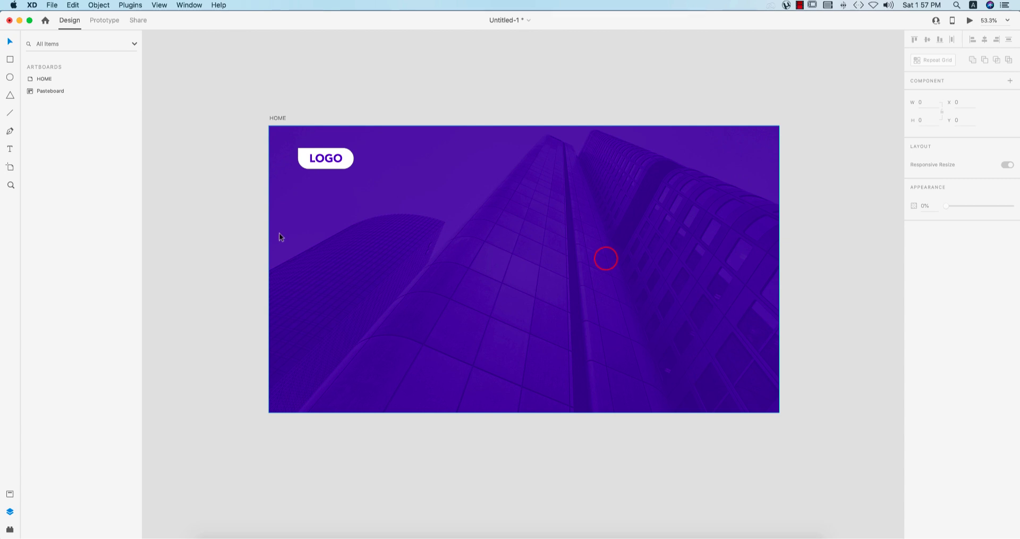
drag(267, 233, 450, 264)
drag(269, 229, 531, 260)
drag(266, 264, 615, 271)
mouse_move(265, 274)
mouse_down()
mouse_move(713, 272)
mouse_move(700, 273)
mouse_up()
click(820, 301)
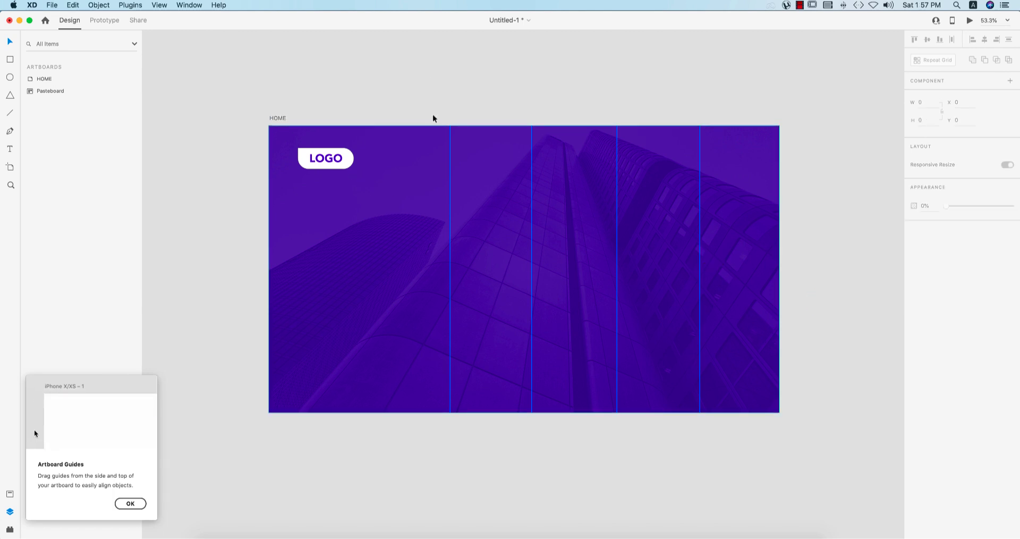
Add three horizontal guides across the artboard at the logo's height, with one running through its middle.
drag(489, 124, 501, 150)
click(821, 239)
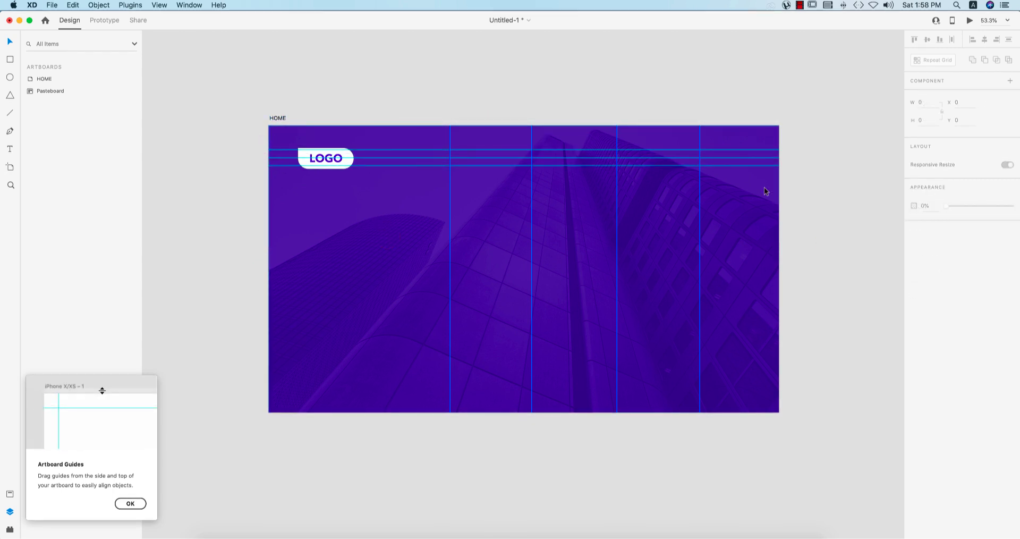
click(829, 211)
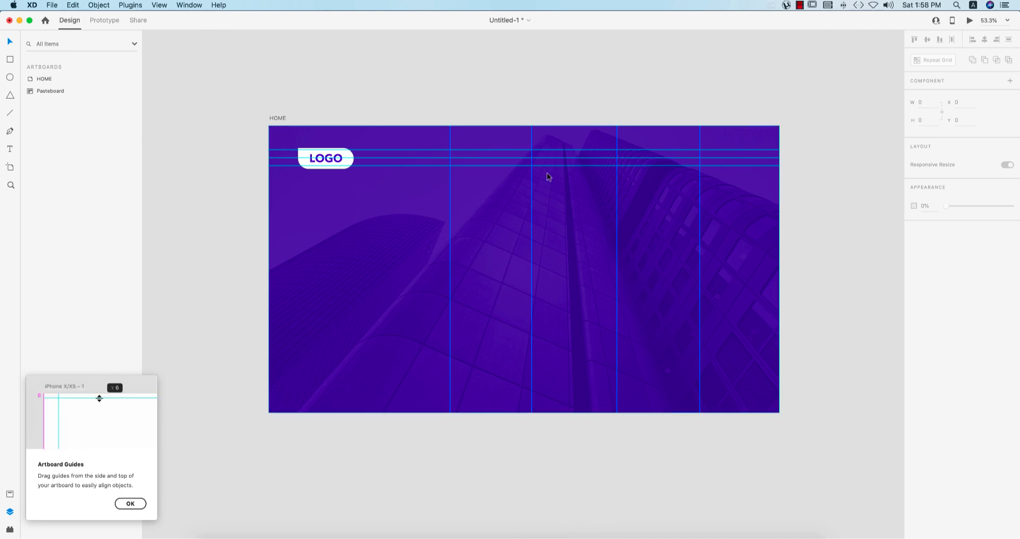
Add the text Home in the first menu column and set its fill to white #FFFFFF.
scroll(578, 136, up, 2)
scroll(578, 136, up, 4)
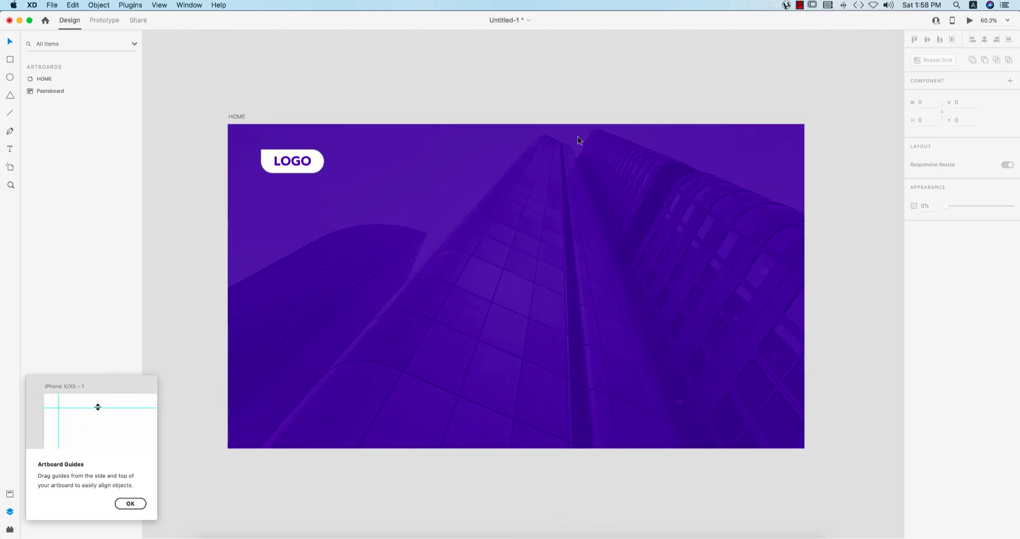
click(8, 150)
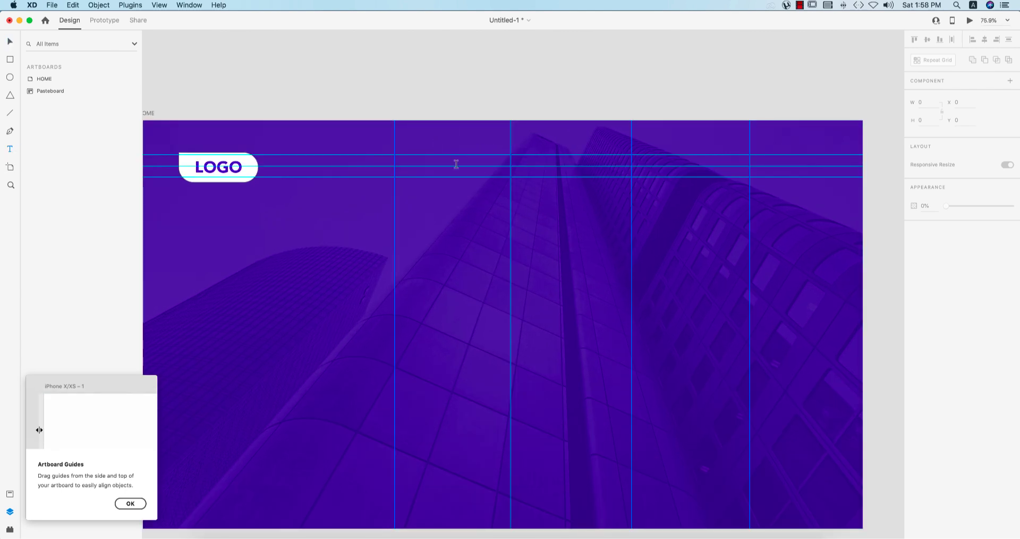
click(419, 166)
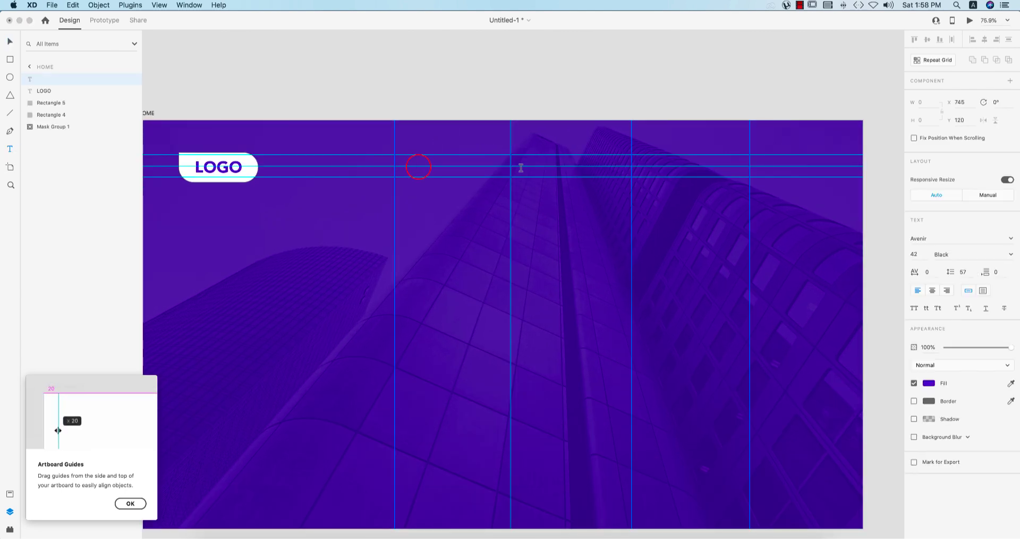
text(home)
key(Escape)
click(929, 382)
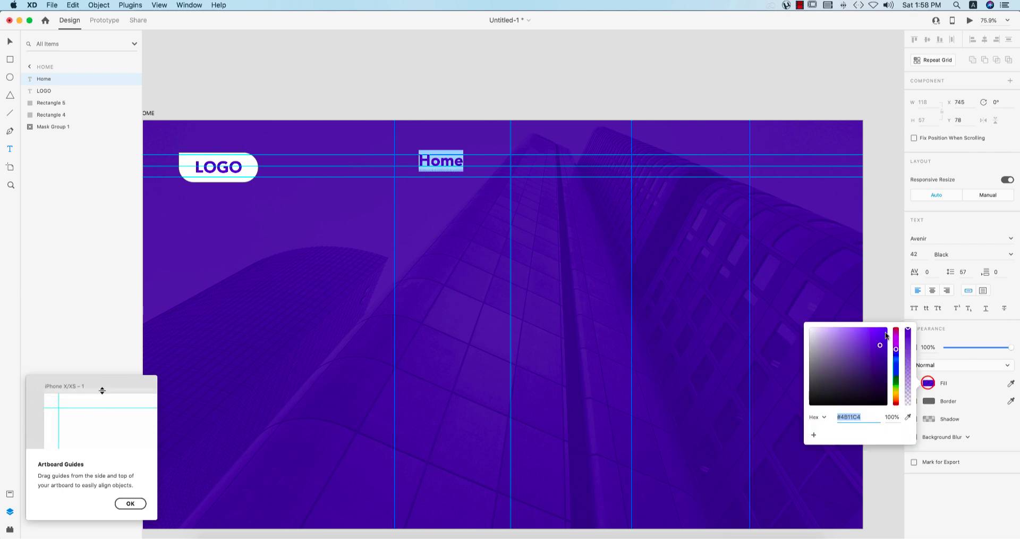
click(829, 339)
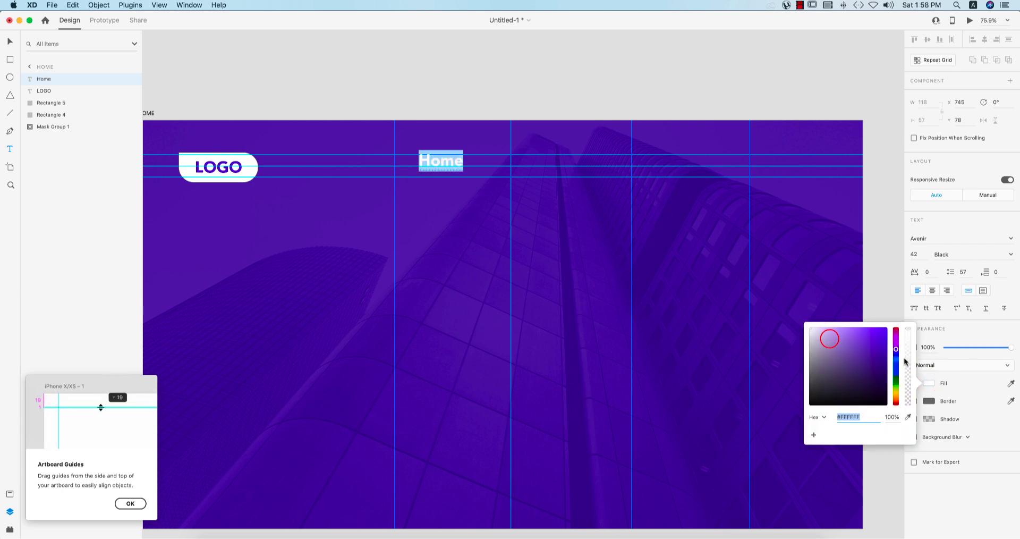
Format the Home menu text in Avenir Heavy at size 23 with all letters uppercase.
click(956, 247)
click(956, 251)
click(1011, 254)
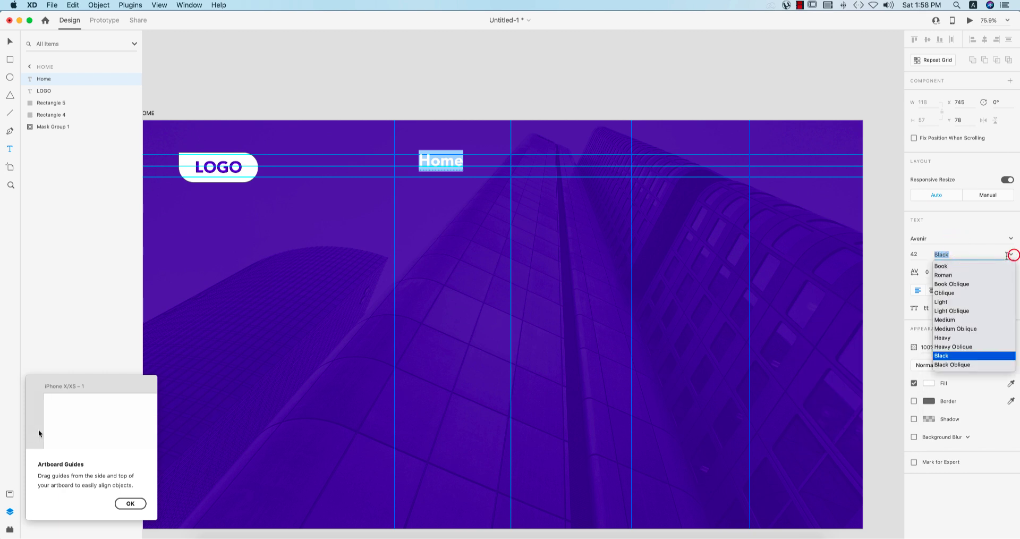
click(944, 320)
click(919, 253)
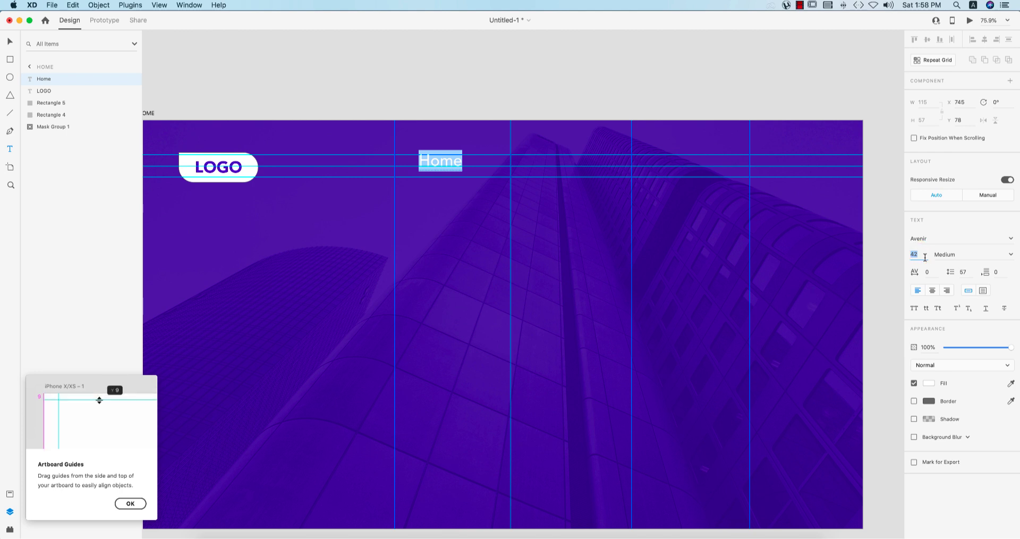
text(23)
key(Return)
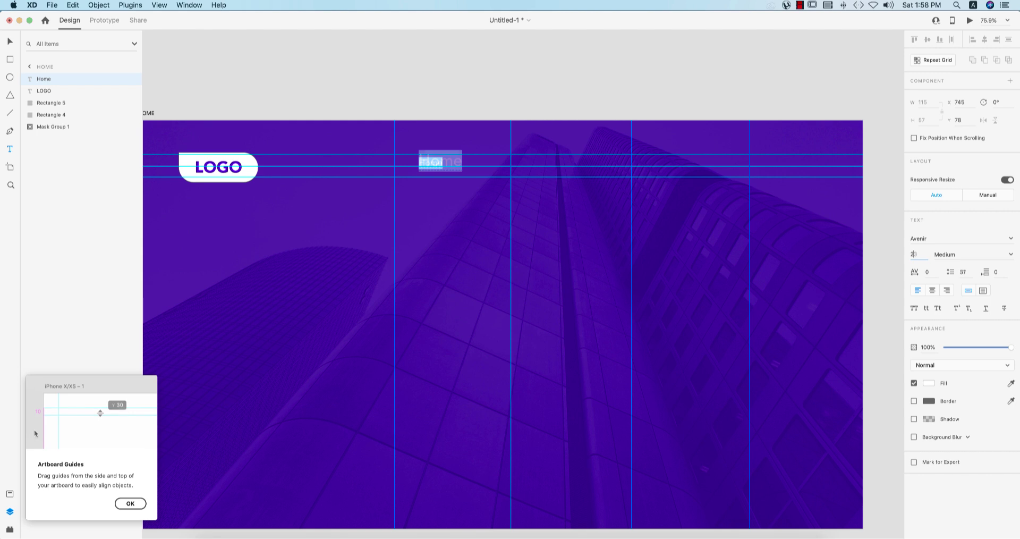
click(914, 308)
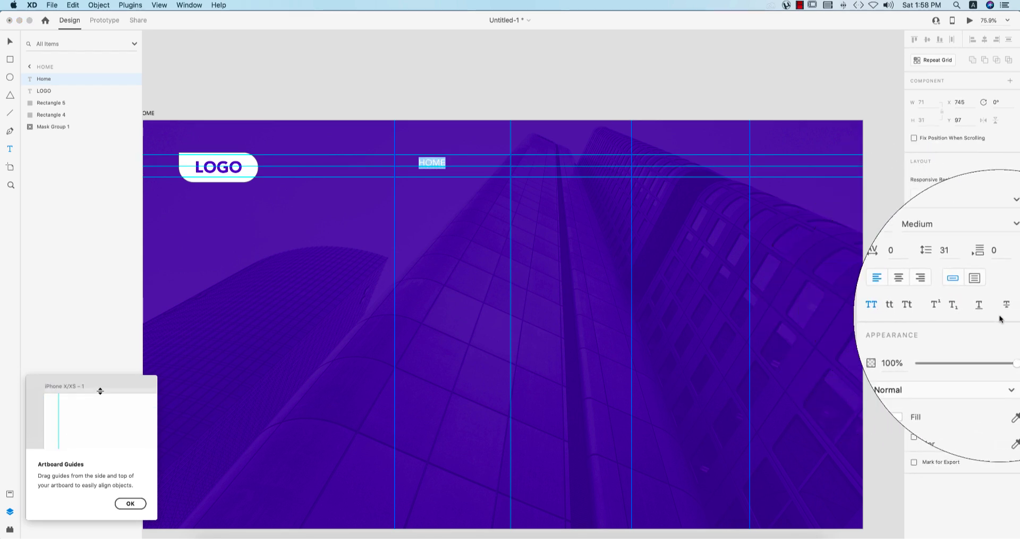
click(1012, 260)
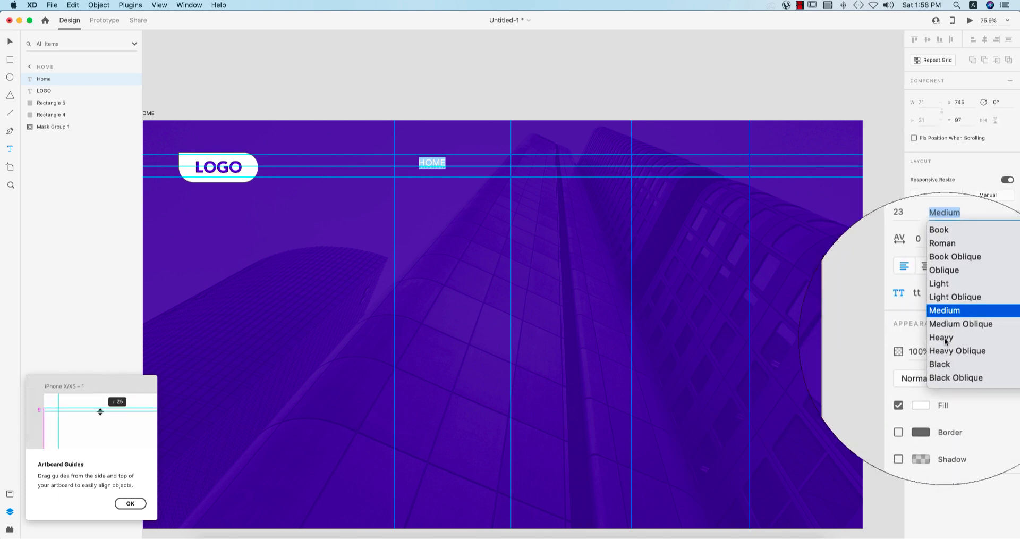
click(836, 301)
Centre HOME in the first menu column, then duplicate it into the second column and change the copy to OUR PRODUCT.
click(10, 41)
click(467, 86)
mouse_move(439, 163)
mouse_down()
mouse_move(446, 173)
mouse_move(578, 169)
mouse_up()
double_click(578, 169)
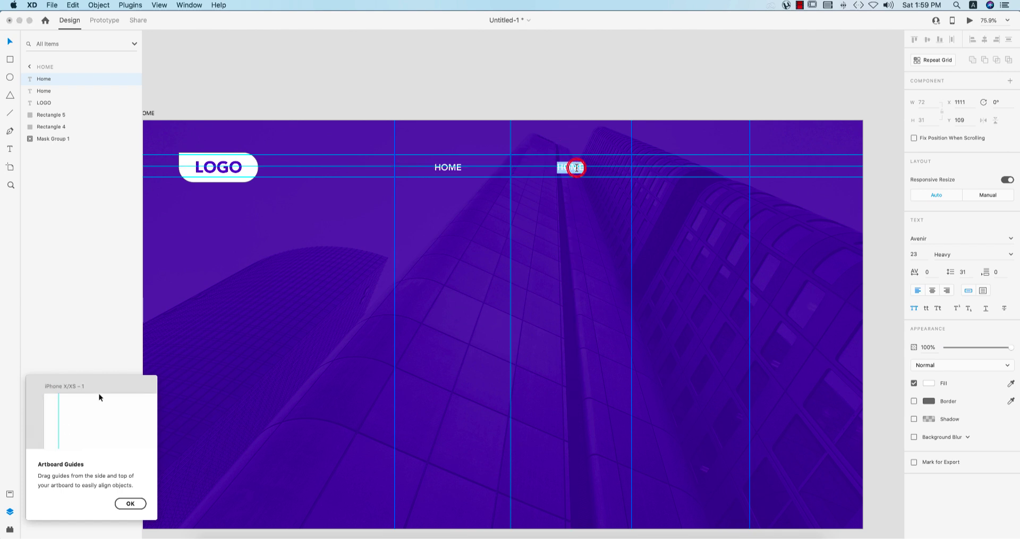
text(OUR PRODUCT)
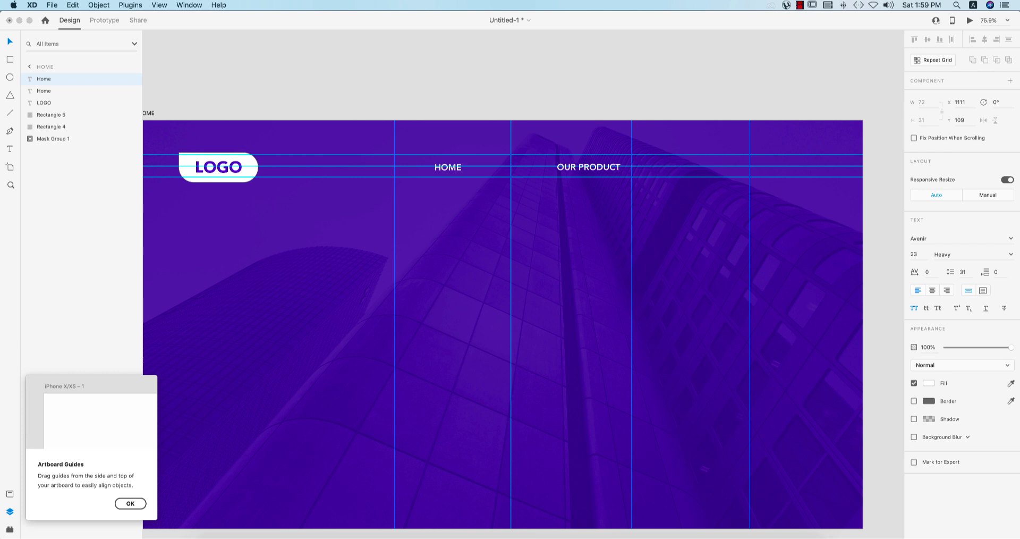
click(619, 92)
drag(610, 169, 591, 170)
Duplicate OUR PRODUCT into the third menu column and change the copy's text to ABOUT US.
scroll(660, 196, right, 5)
drag(408, 192, 534, 187)
key(Escape)
click(534, 187)
double_click(533, 187)
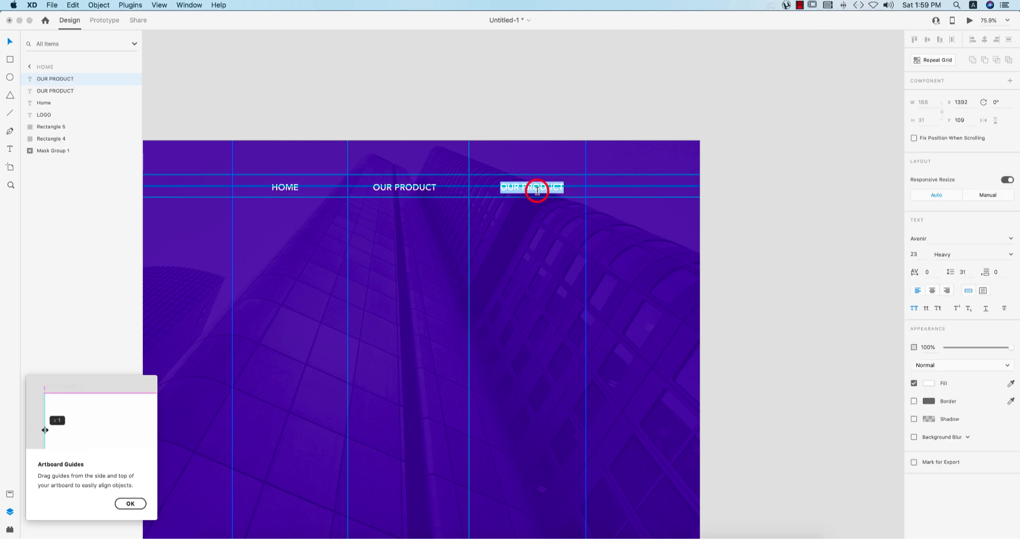
text(ABOUT US)
key(Escape)
Duplicate ABOUT US into the fourth menu column, then delete that copy.
drag(536, 189, 643, 191)
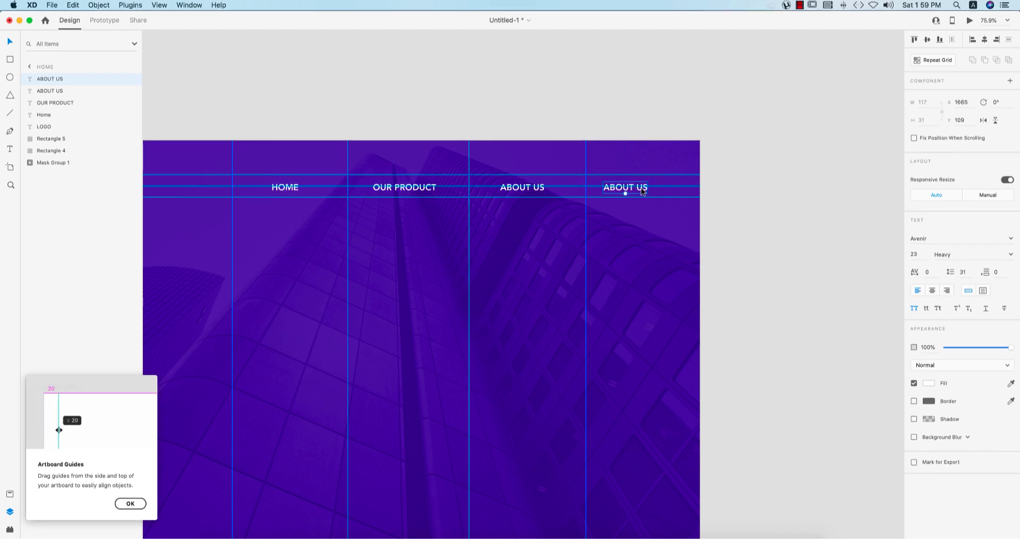
key(Delete)
scroll(659, 302, down, 5)
scroll(658, 303, left, 2)
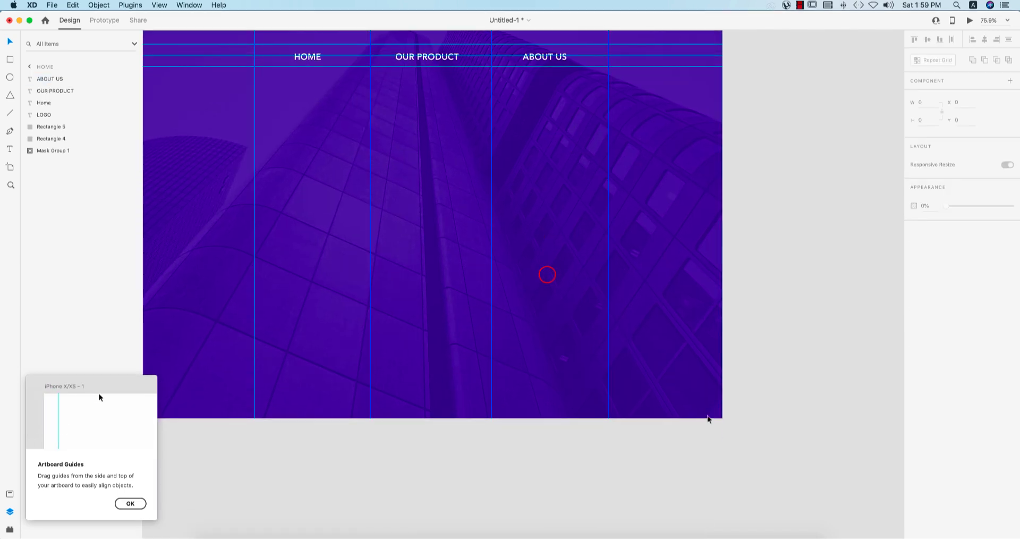
scroll(652, 309, up, 4)
scroll(588, 355, right, 3)
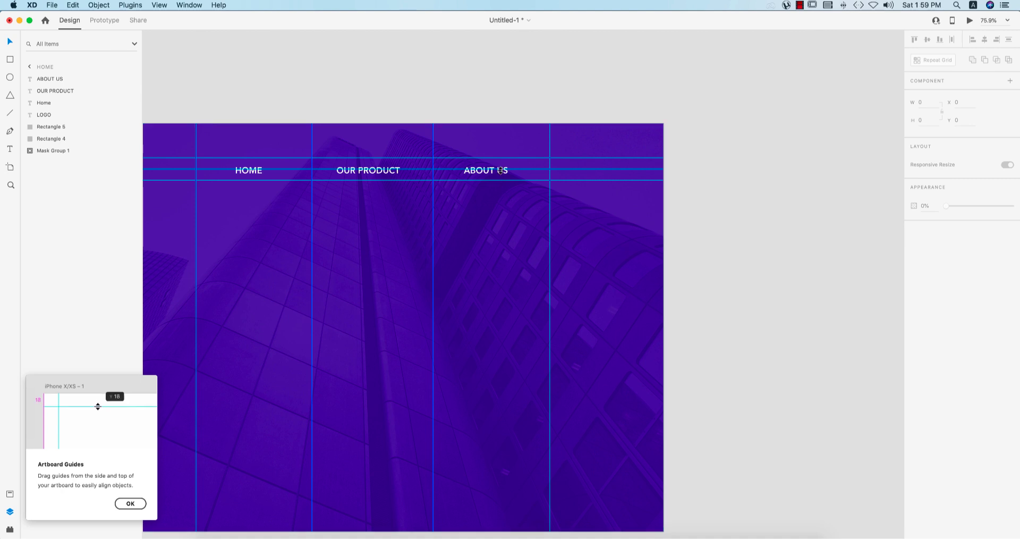
scroll(502, 177, left, 4)
scroll(502, 176, up, 1)
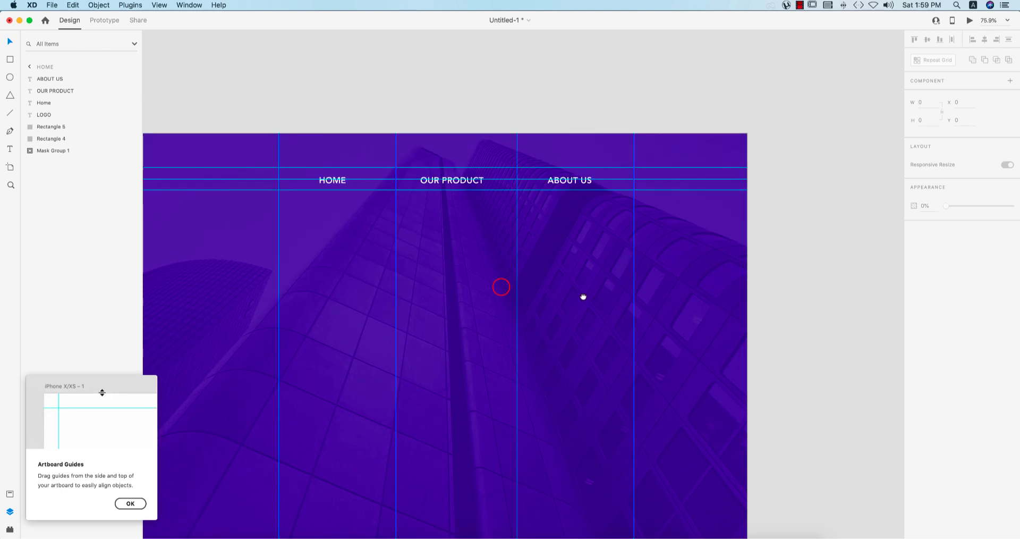
Distribute the HOME, OUR PRODUCT and ABOUT US texts evenly in the horizontal direction.
click(565, 181)
click(951, 39)
click(694, 82)
click(765, 91)
scroll(786, 138, up, 4)
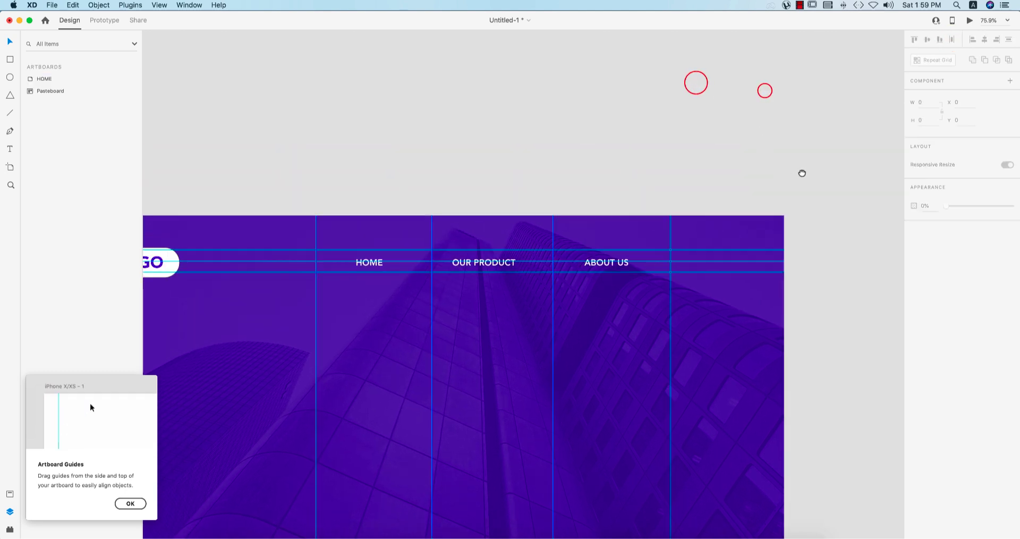
Draw a circle of about 30 × 30 in the fourth menu column, centred on the middle horizontal guide.
scroll(637, 223, right, 1)
click(776, 296)
scroll(691, 244, down, 2)
scroll(691, 244, right, 2)
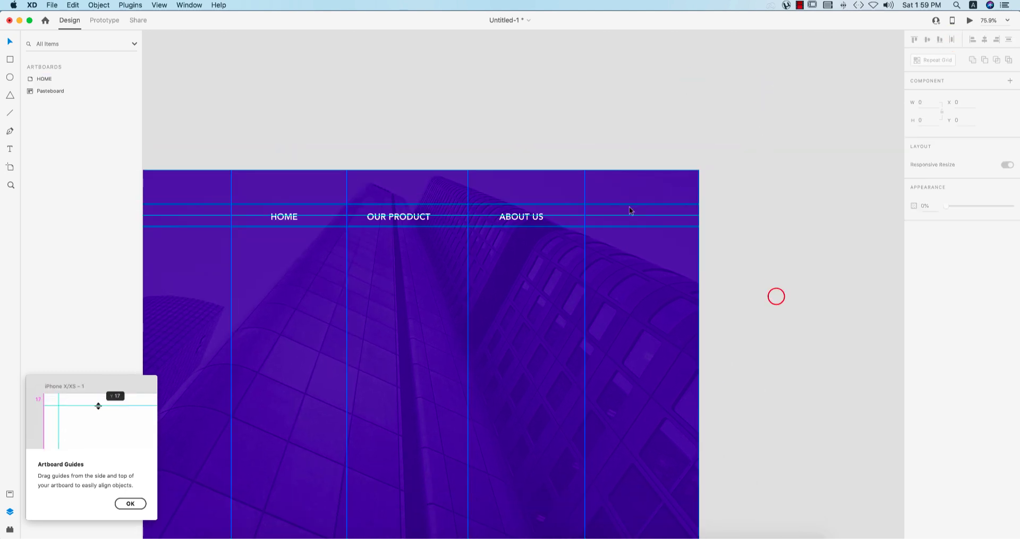
scroll(646, 219, down, 2)
scroll(646, 218, up, 6)
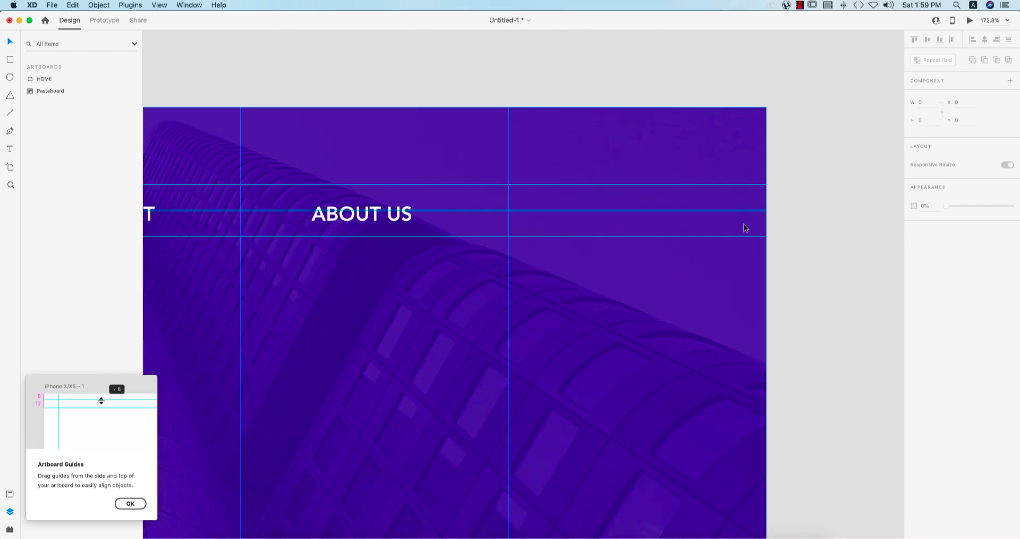
click(10, 77)
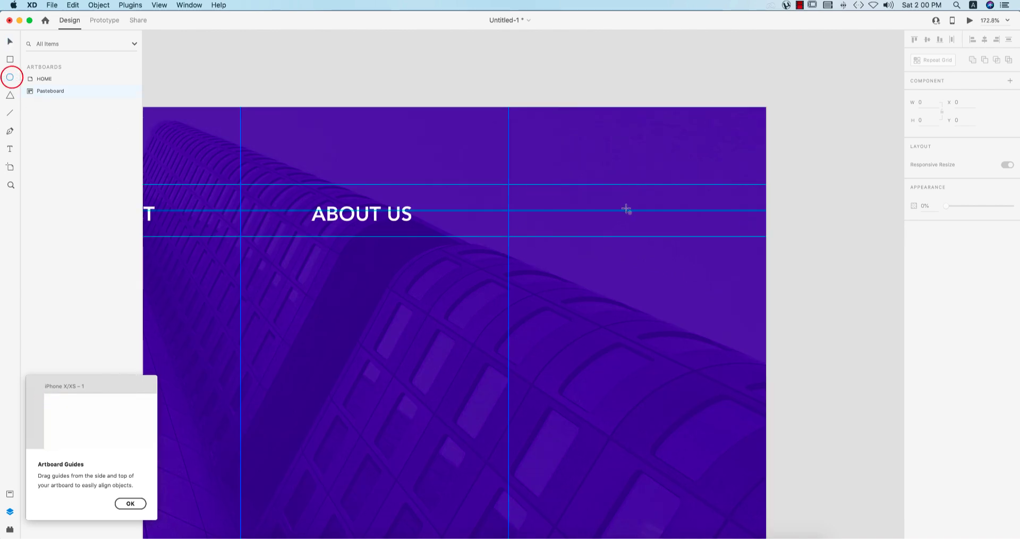
drag(627, 211, 640, 223)
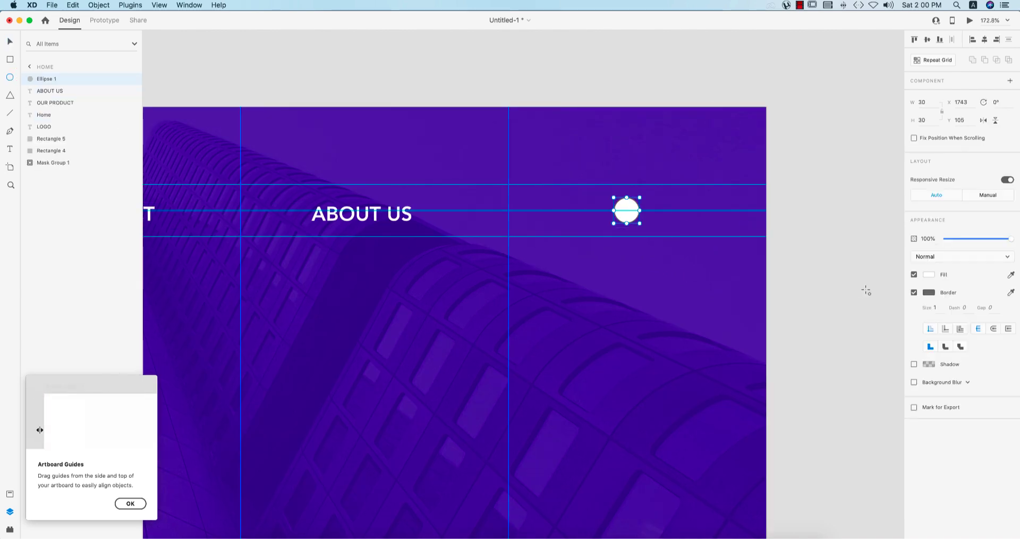
Remove the circle's fill and give it a white #FFFFFF border of size 2.
click(913, 275)
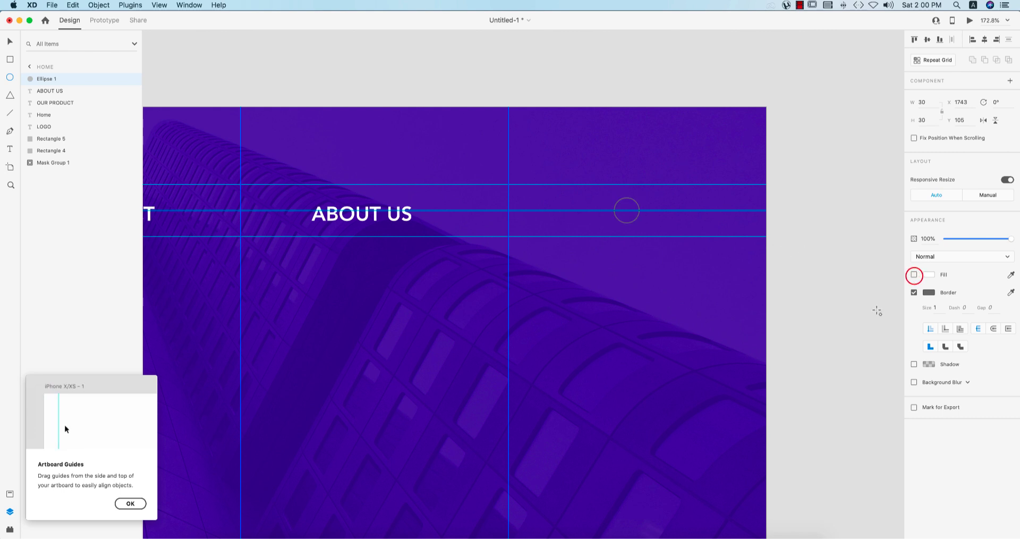
click(936, 307)
text(2)
click(929, 292)
click(811, 239)
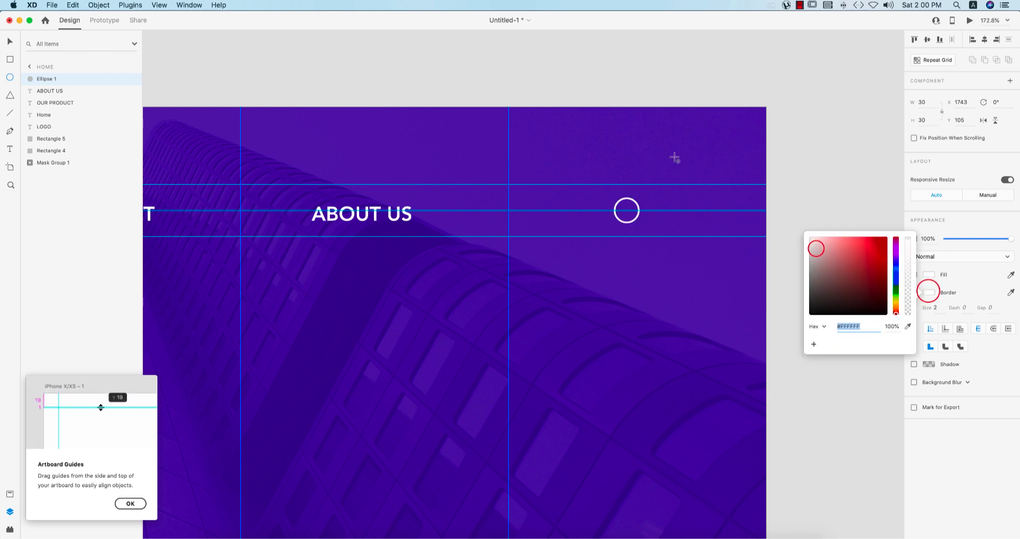
Draw a diagonal line of about 12 × 12 below right of the circle, with a white #FFFFFF border of size 2.
click(10, 112)
drag(647, 219, 658, 230)
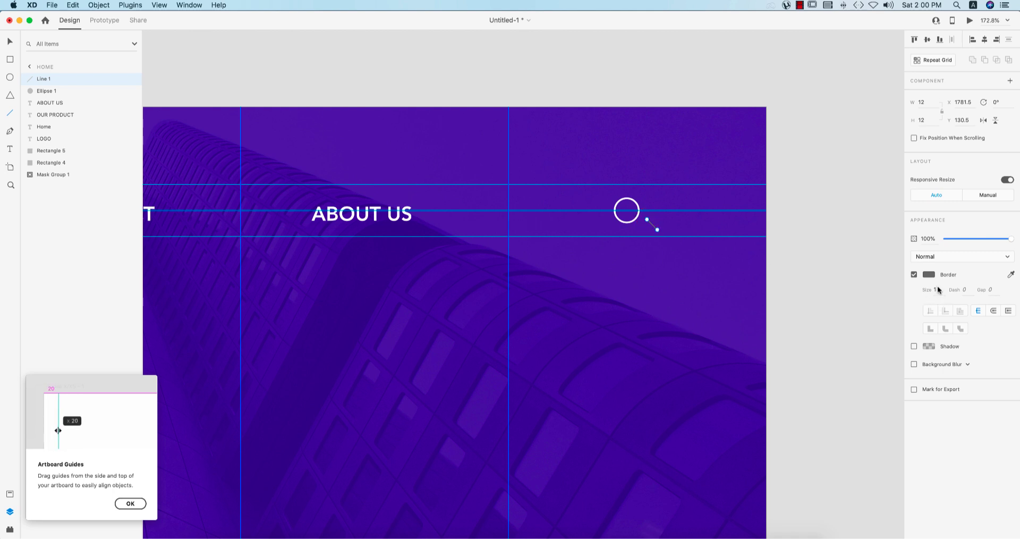
key(Return)
click(928, 277)
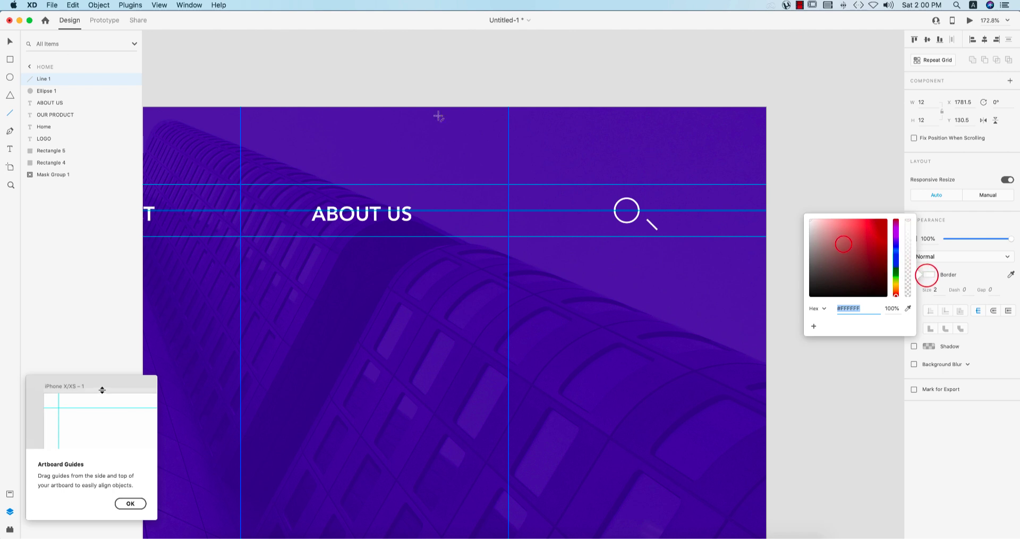
click(163, 95)
Attach the diagonal line to the circle's lower-right edge as a magnifier handle and group the two shapes.
scroll(649, 209, up, 5)
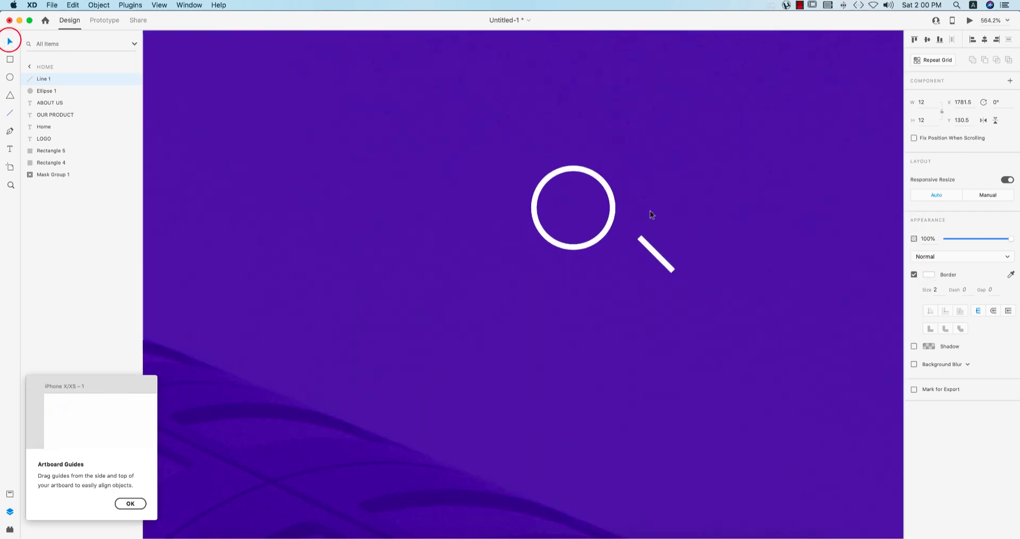
drag(659, 259, 622, 260)
shift+click(606, 226)
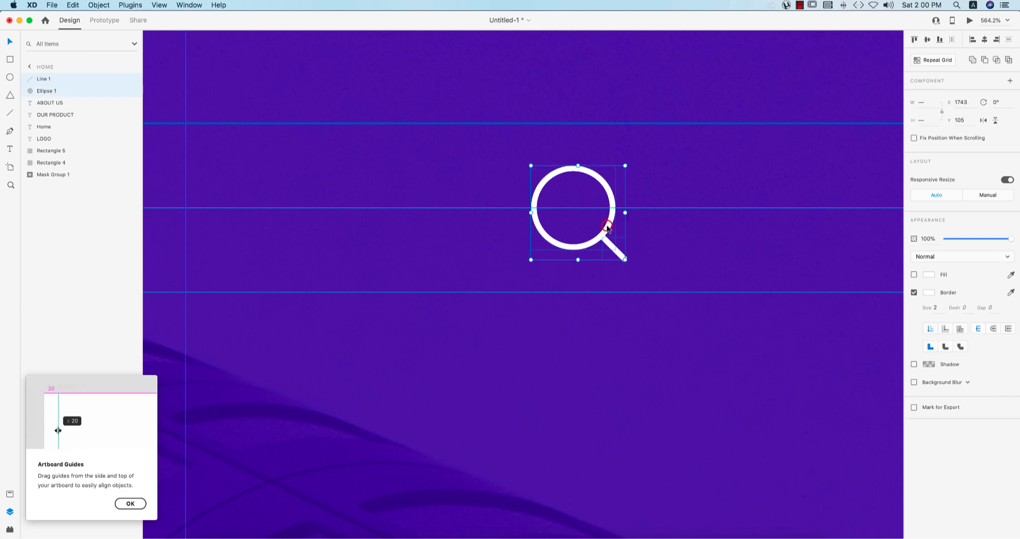
key(cmd+g)
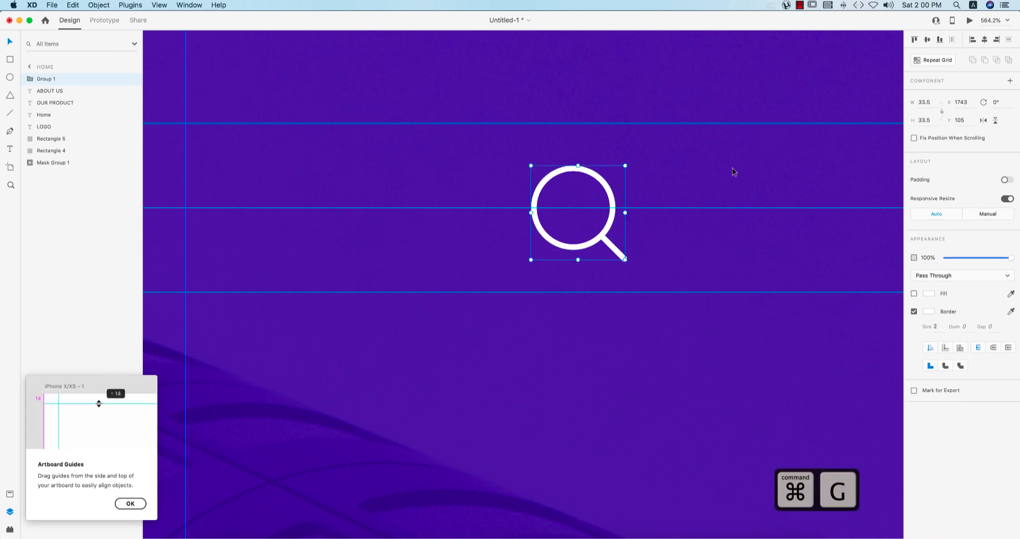
Align the three menu texts and the search icon on their vertical middles and distribute them evenly horizontally.
scroll(736, 204, up, 3)
scroll(736, 204, down, 5)
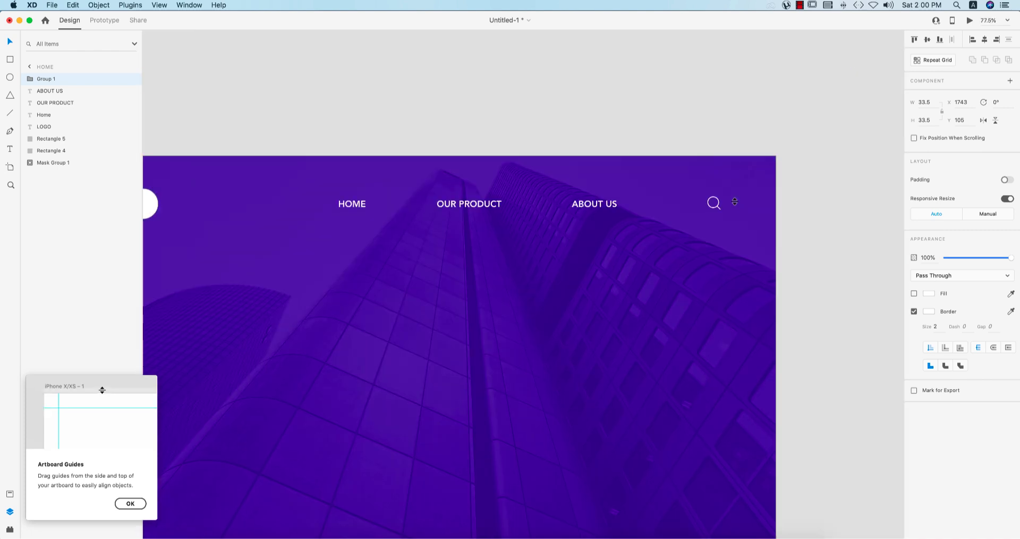
shift+click(585, 209)
shift+click(492, 208)
shift+click(358, 208)
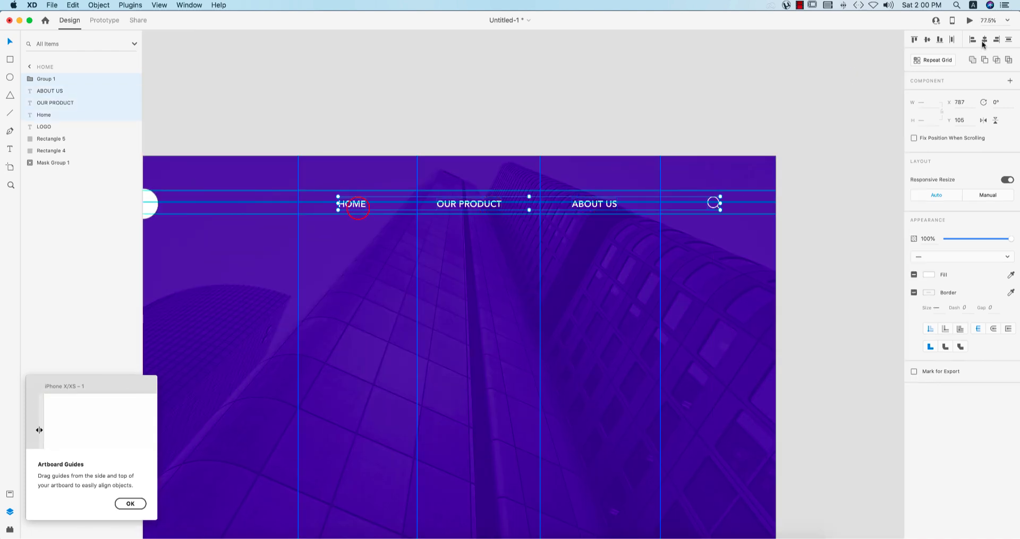
click(928, 39)
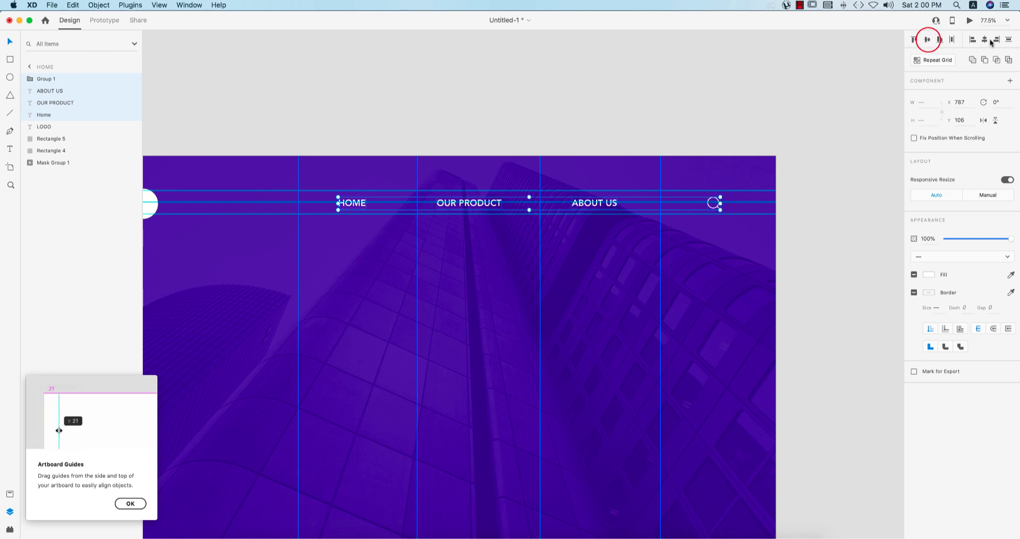
click(952, 40)
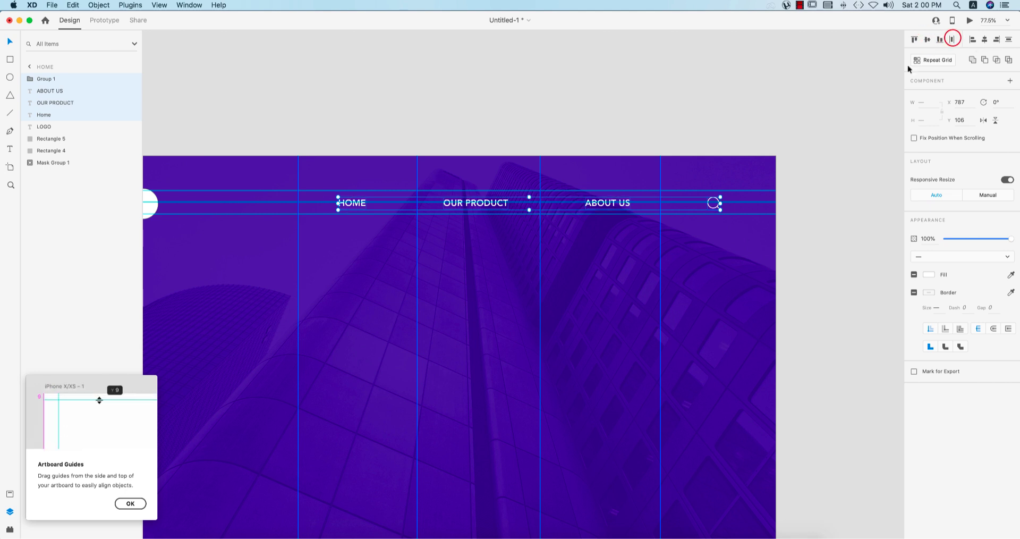
click(812, 209)
Remove the horizontal guides around the menu row from the artboard.
click(673, 196)
click(679, 202)
drag(682, 212, 693, 151)
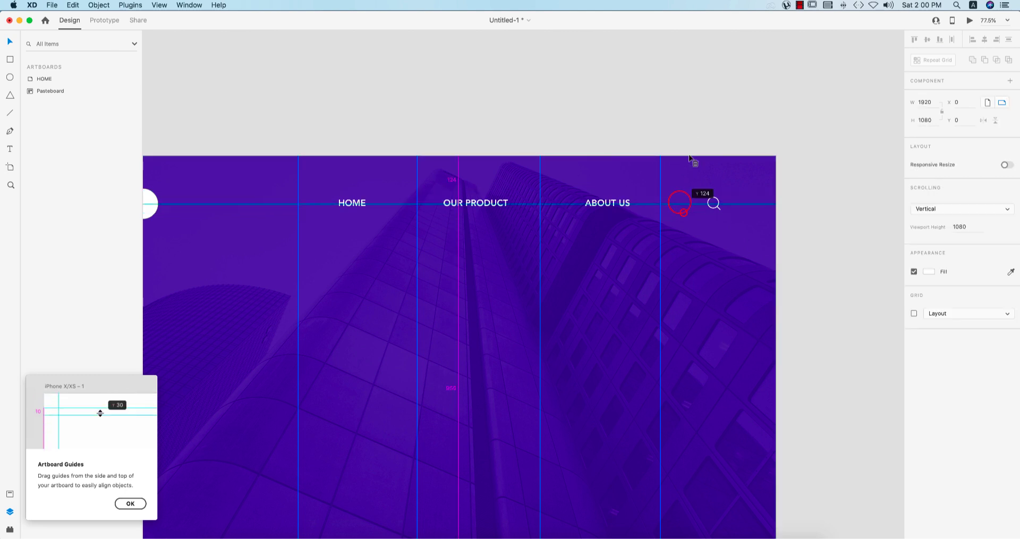
Remove all the vertical column guides from the artboard.
drag(660, 181, 783, 223)
drag(539, 254, 823, 268)
drag(416, 244, 419, 244)
drag(459, 244, 841, 272)
key(cmd+z)
click(498, 114)
key(cmd+z)
drag(420, 212, 780, 213)
drag(298, 233, 785, 247)
scroll(785, 247, down, 5)
scroll(785, 246, left, 5)
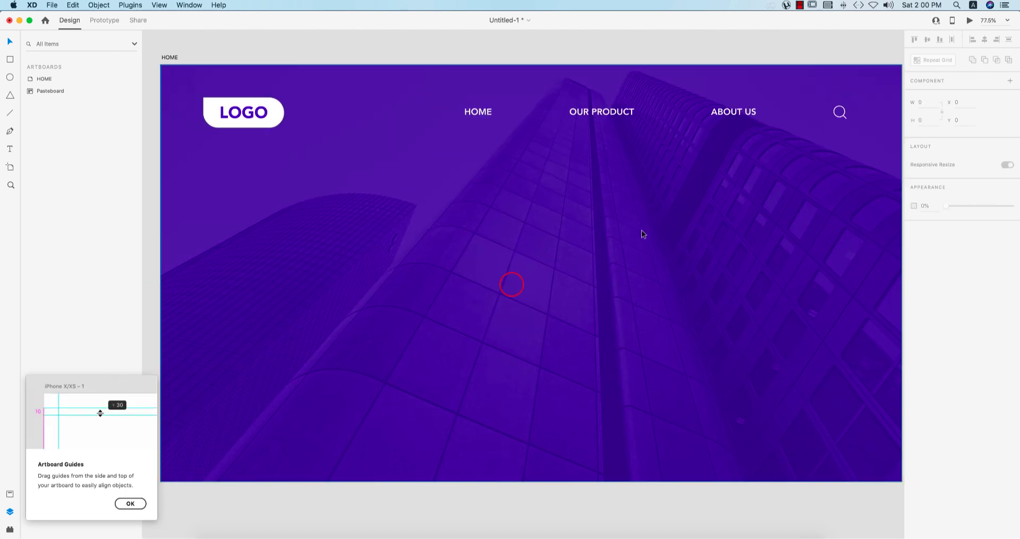
Group HOME, OUR PRODUCT, ABOUT US and the search icon, and centre the group horizontally on the artboard.
scroll(641, 229, down, 5)
scroll(569, 165, right, 3)
scroll(569, 166, up, 1)
drag(446, 127, 714, 227)
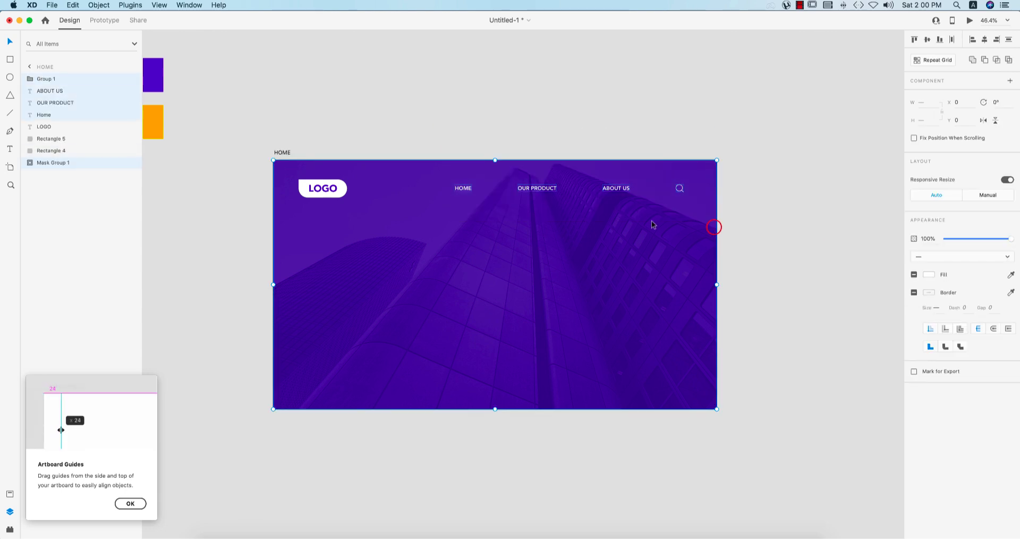
click(795, 216)
click(682, 190)
shift+click(616, 188)
shift+click(551, 188)
shift+click(458, 190)
key(super+g)
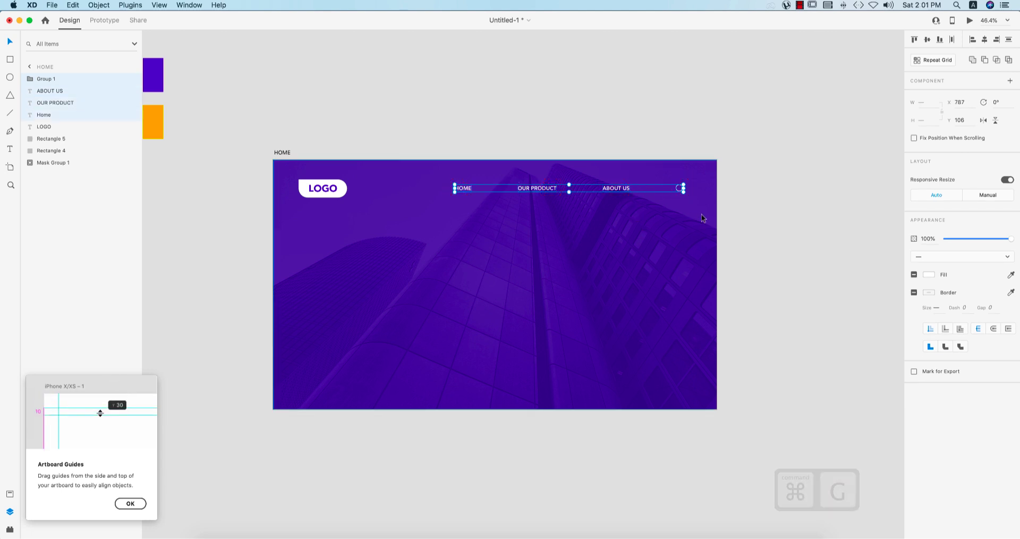
click(984, 39)
click(677, 102)
Scale the LOGO text and its white background shape down together to about 146 × 56.
click(319, 179)
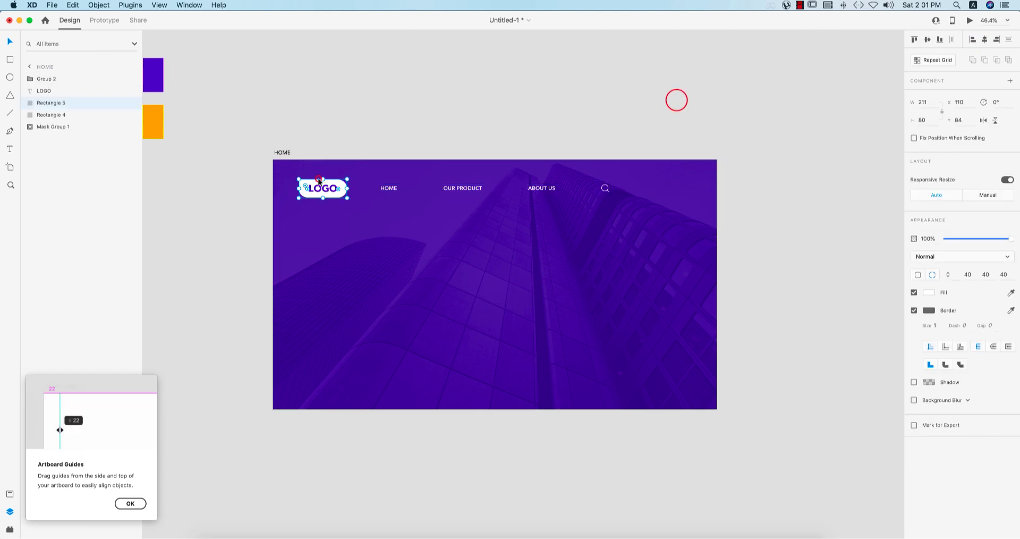
shift+click(330, 187)
drag(348, 197, 333, 192)
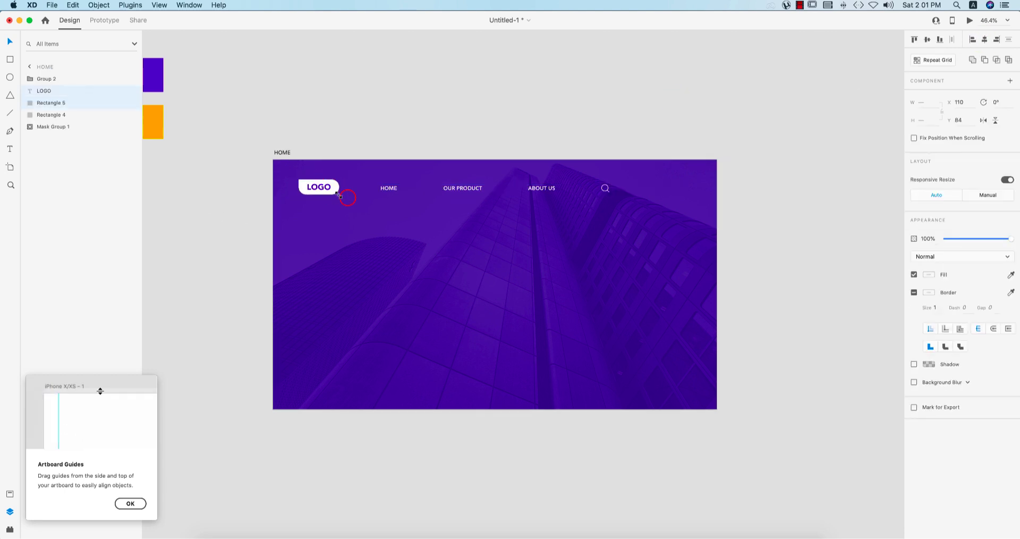
Try moving the menu group slightly to the right, then undo the move.
click(529, 196)
drag(529, 196, 534, 197)
key(super+z)
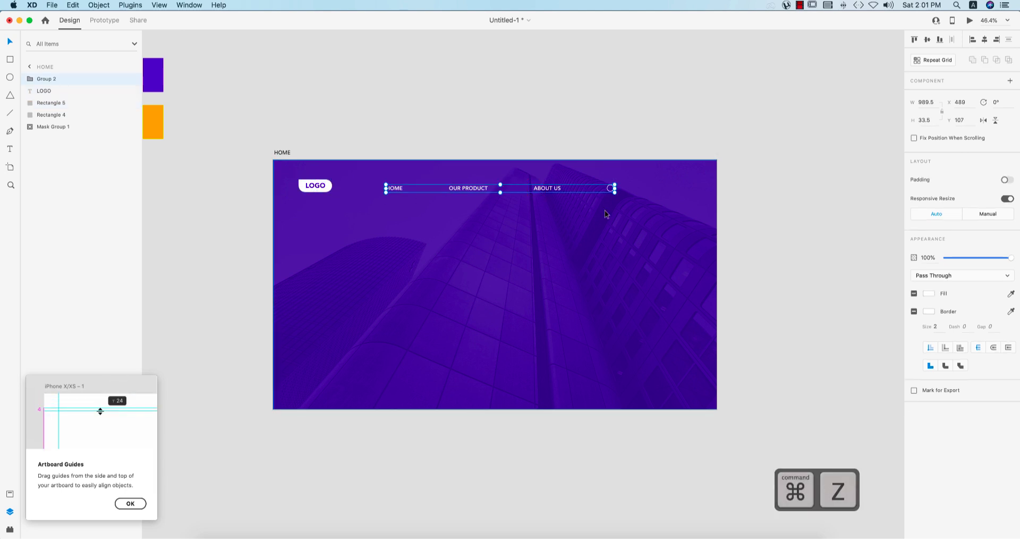
key(super+z)
click(781, 228)
Ungroup the centred menu group into its separate texts and search icon.
click(609, 189)
click(609, 189)
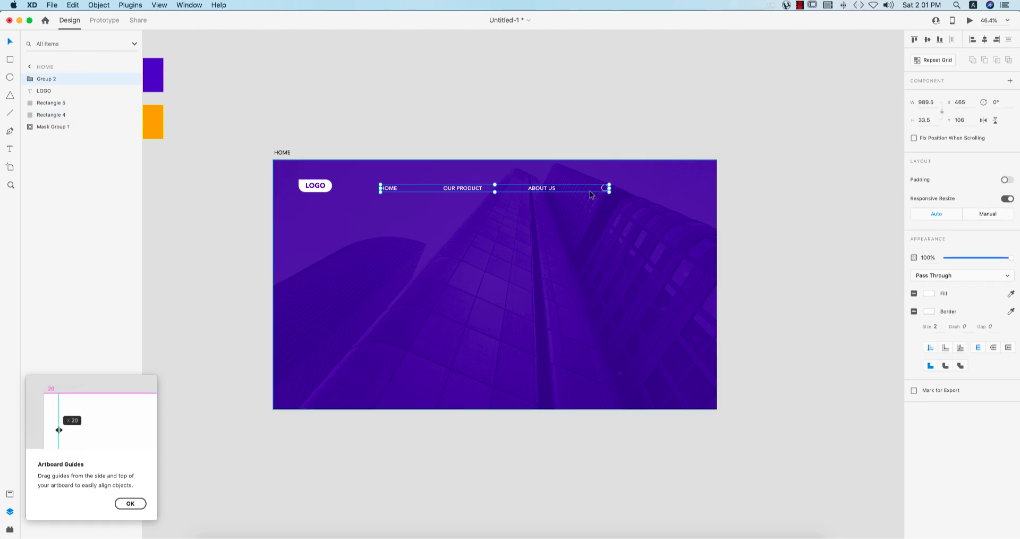
right_click(588, 190)
click(613, 276)
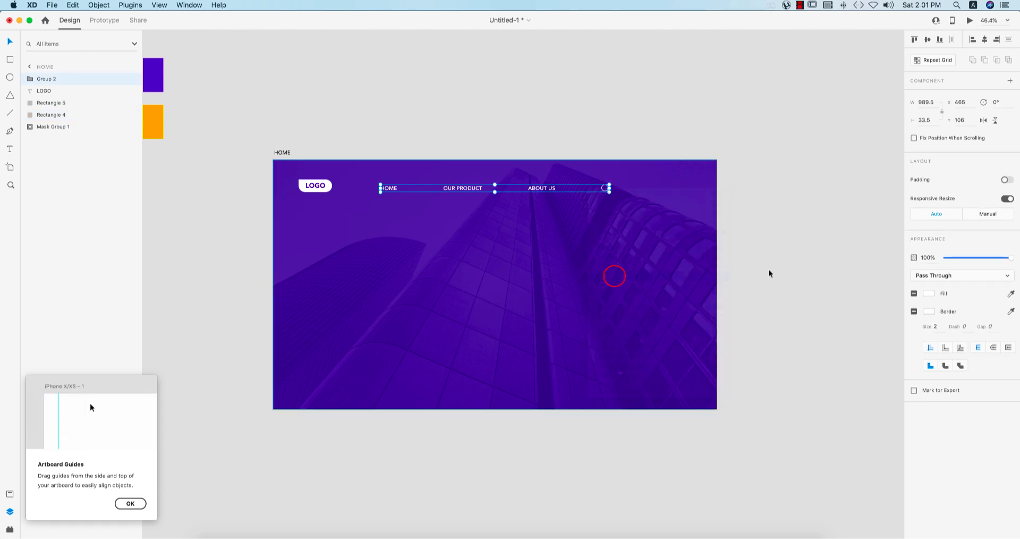
click(768, 269)
click(603, 188)
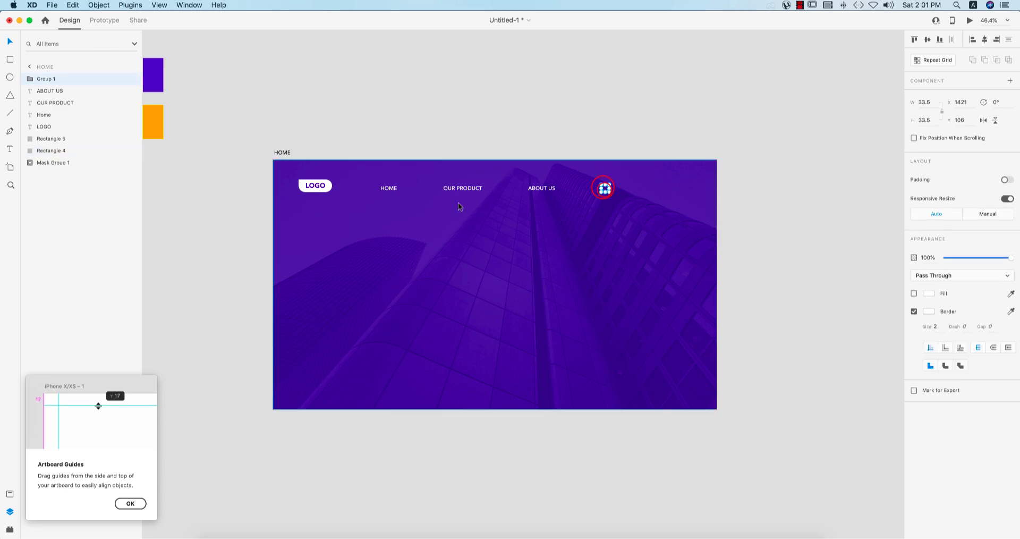
Try aligning the LOGO text and its white shape to the left, then undo the alignment.
click(317, 187)
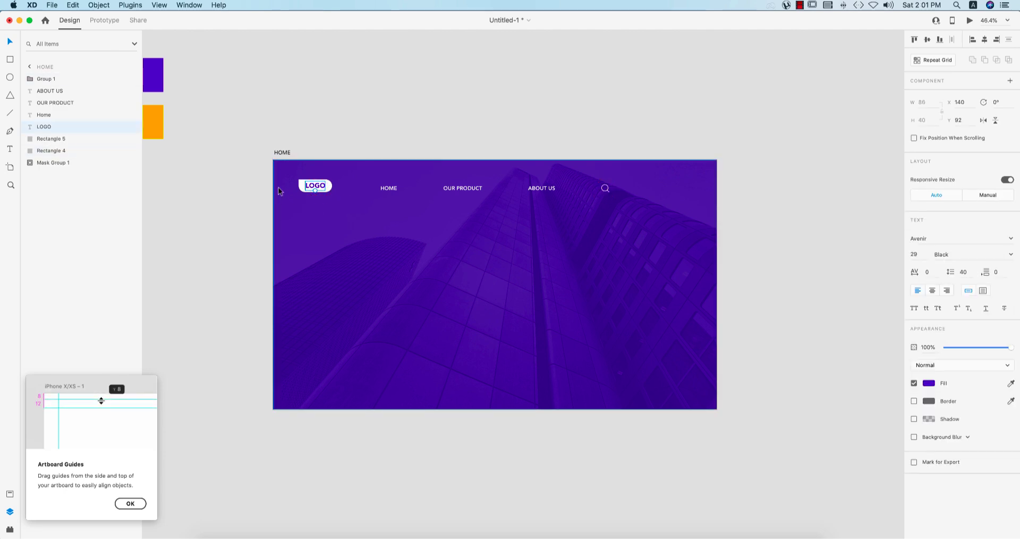
click(329, 183)
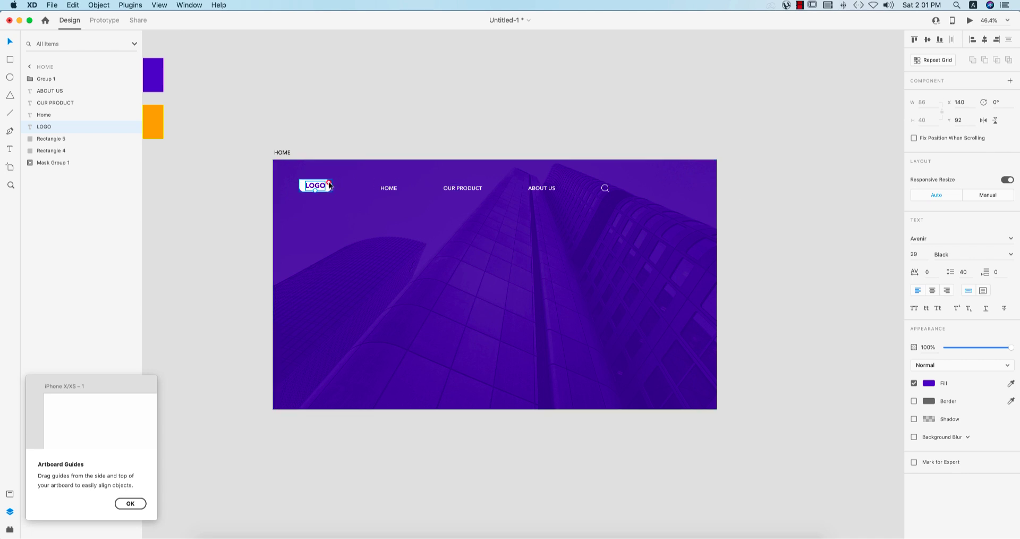
click(971, 40)
key(cmd+z)
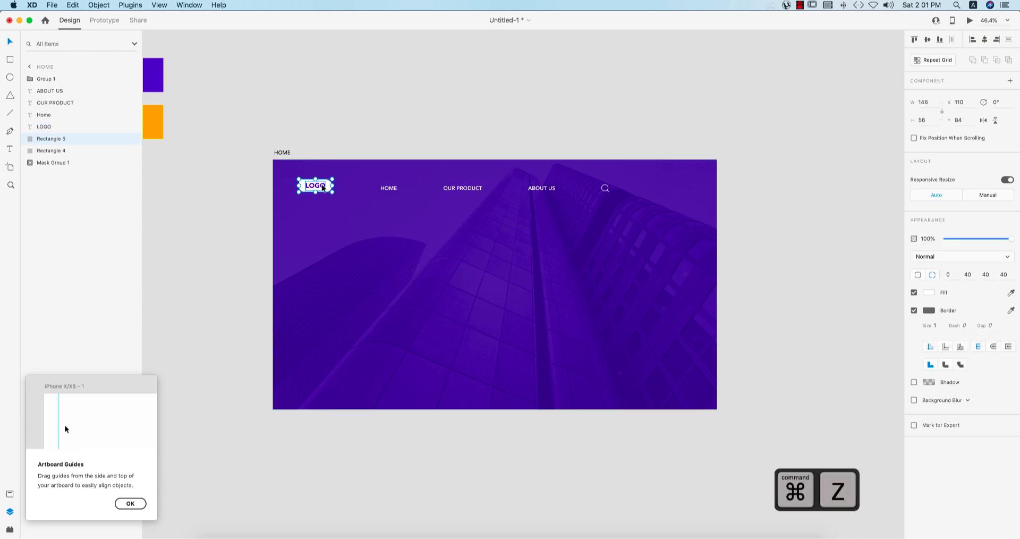
Group the LOGO text with its white shape and align the group to the artboard's left edge.
shift+click(323, 188)
key(cmd+g)
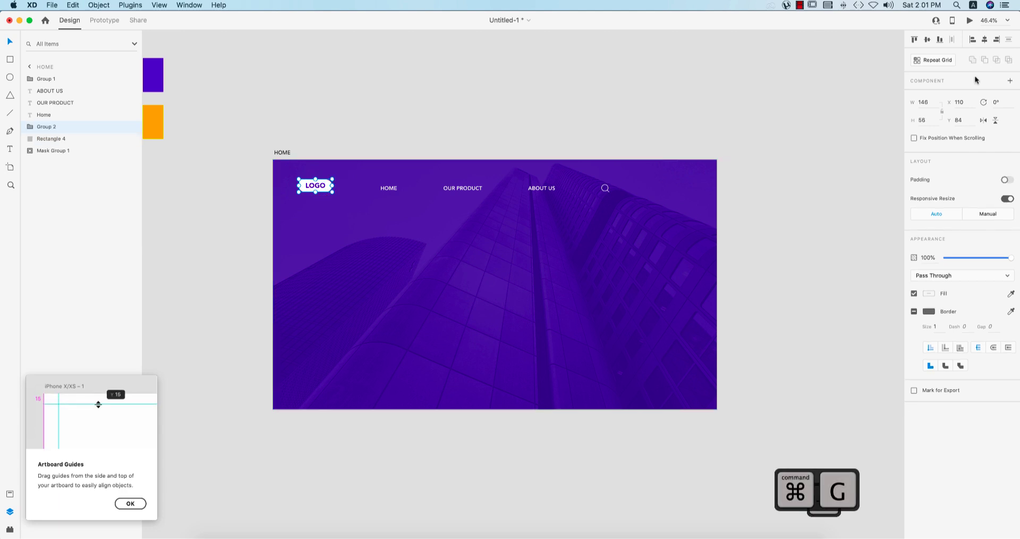
key(Right)
click(971, 40)
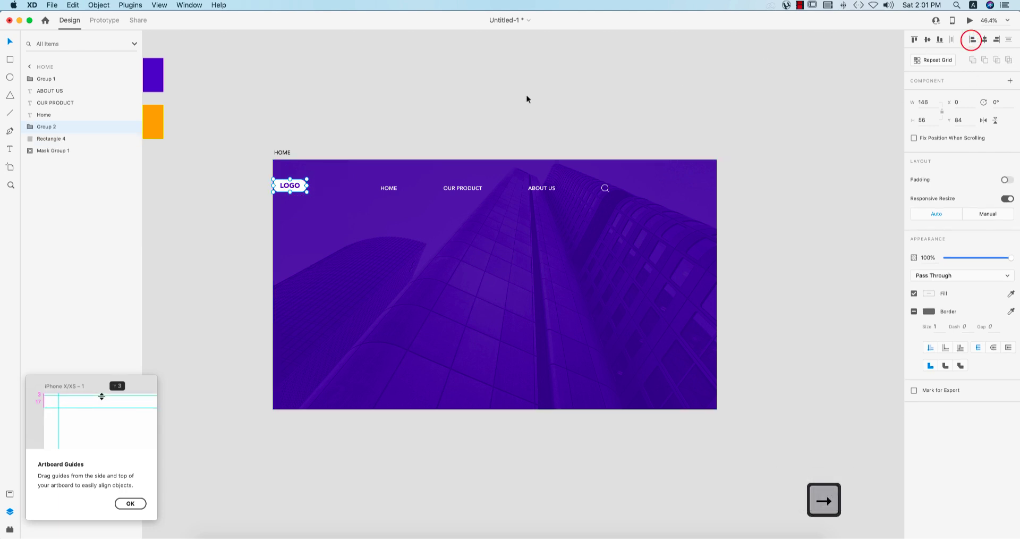
Shift the logo group right to about 100 px from the artboard's left edge.
key(shift+Right)
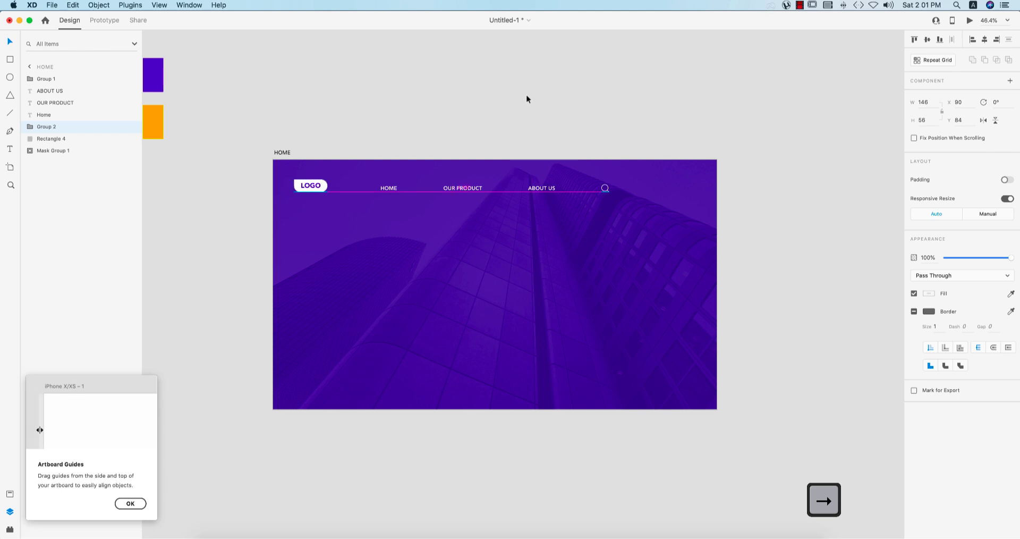
key(shift+Right)
Align the search icon to the artboard's right edge, then shift it about 100 px back to the left.
click(604, 188)
click(604, 188)
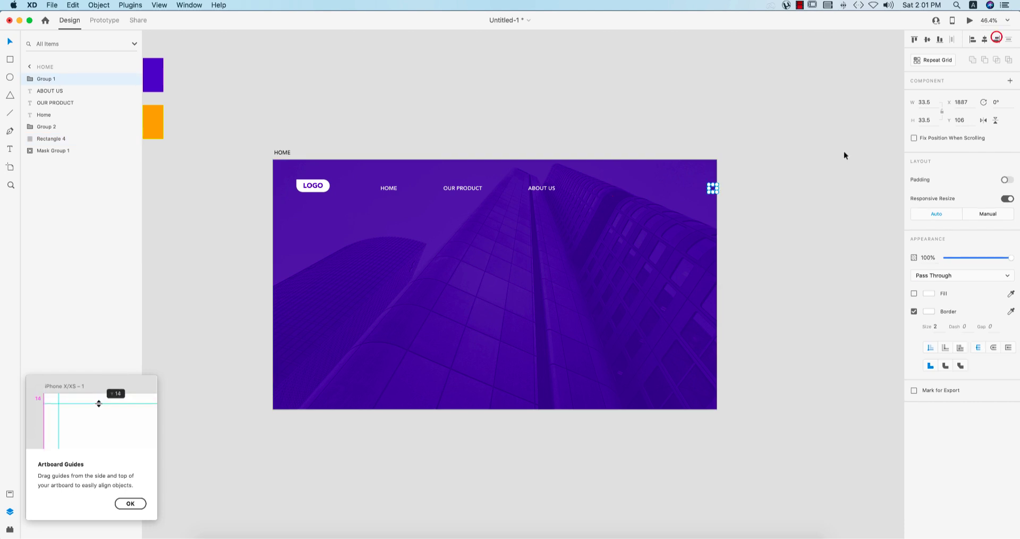
key(shift+Left)
key(shift+Left)
key(shift+Left)
key(shift+Left)
key(shift+Left)
key(shift+Left)
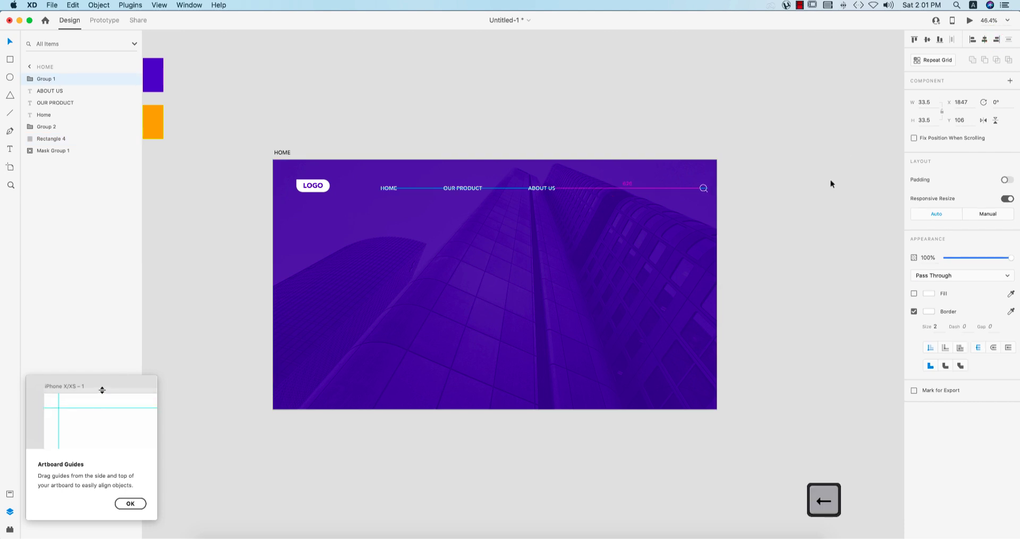
key(shift+Left)
key(shift+Left)
key(shift+Left)
key(shift+Left)
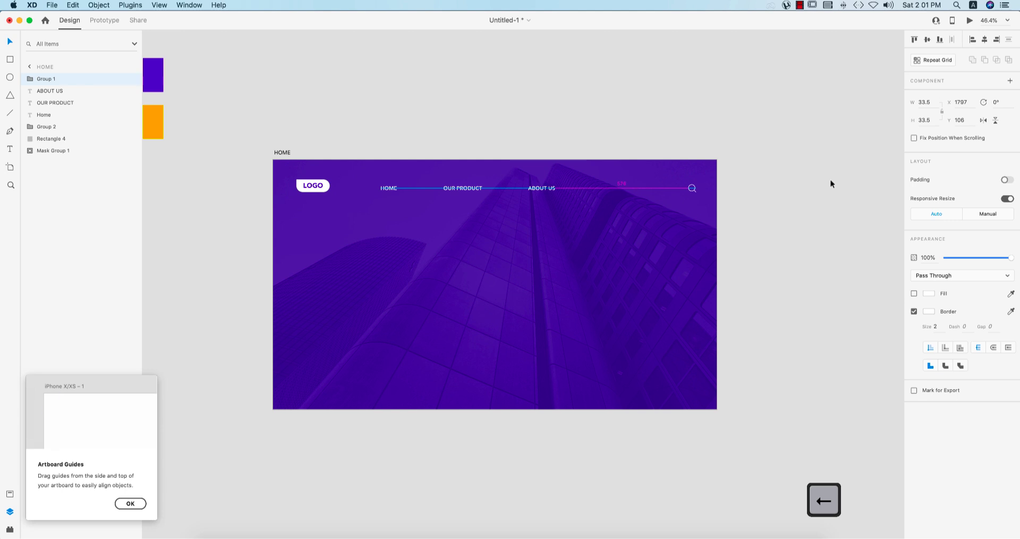
click(810, 189)
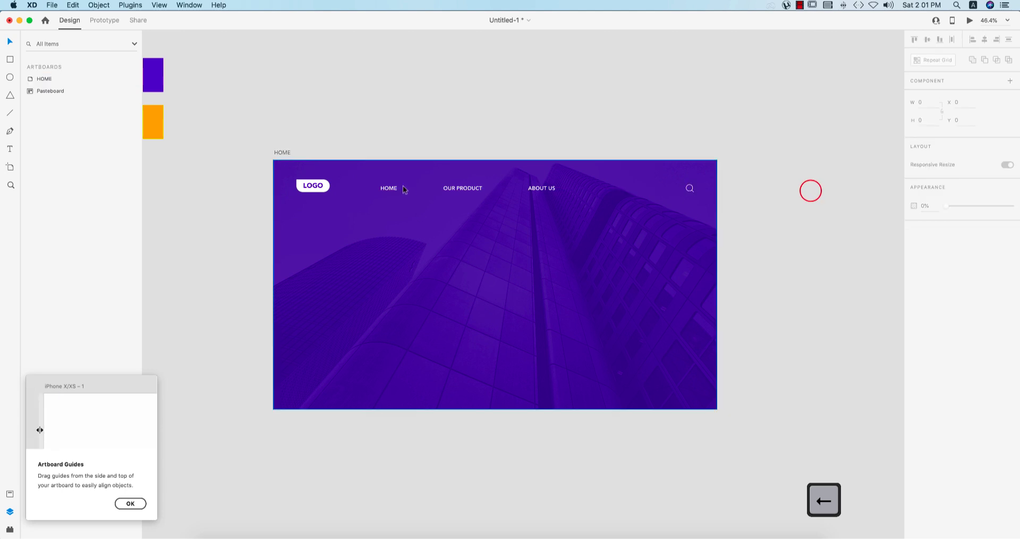
click(393, 188)
shift+click(452, 188)
shift+click(541, 186)
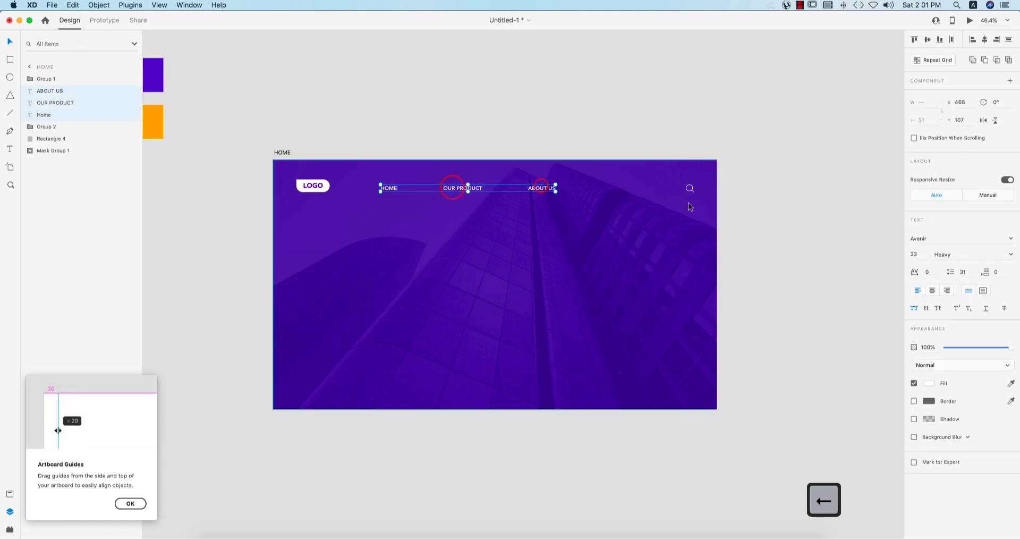
click(770, 217)
Duplicate the ABOUT US menu text to its right and change the copy's text to COMMUNICATE.
click(548, 188)
drag(548, 188, 603, 189)
double_click(600, 187)
text(COMMUNICATE)
click(562, 127)
Distribute the HOME, OUR PRODUCT, ABOUT US and COMMUNICATE texts evenly in the horizontal direction.
click(603, 189)
shift+click(548, 189)
shift+click(470, 188)
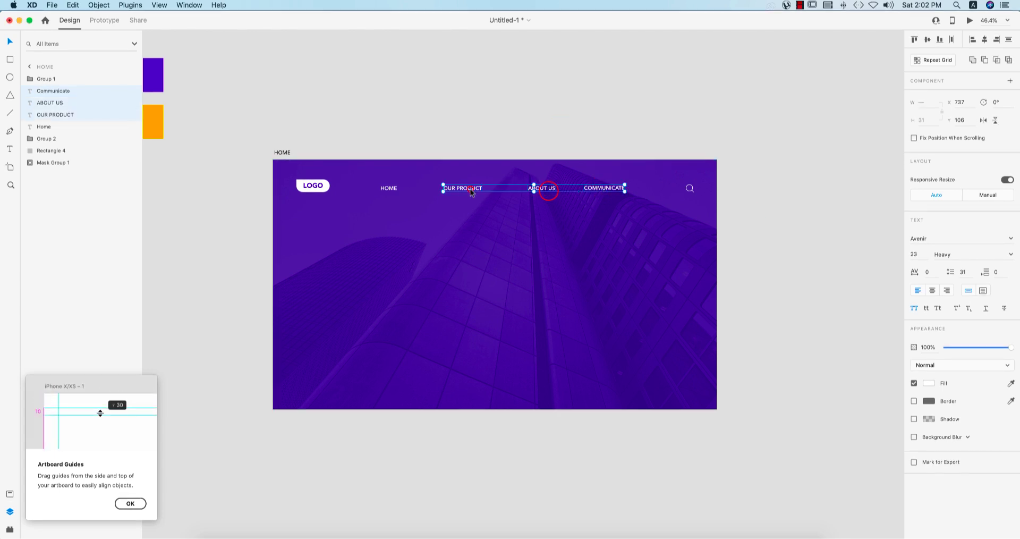
shift+click(394, 189)
click(949, 41)
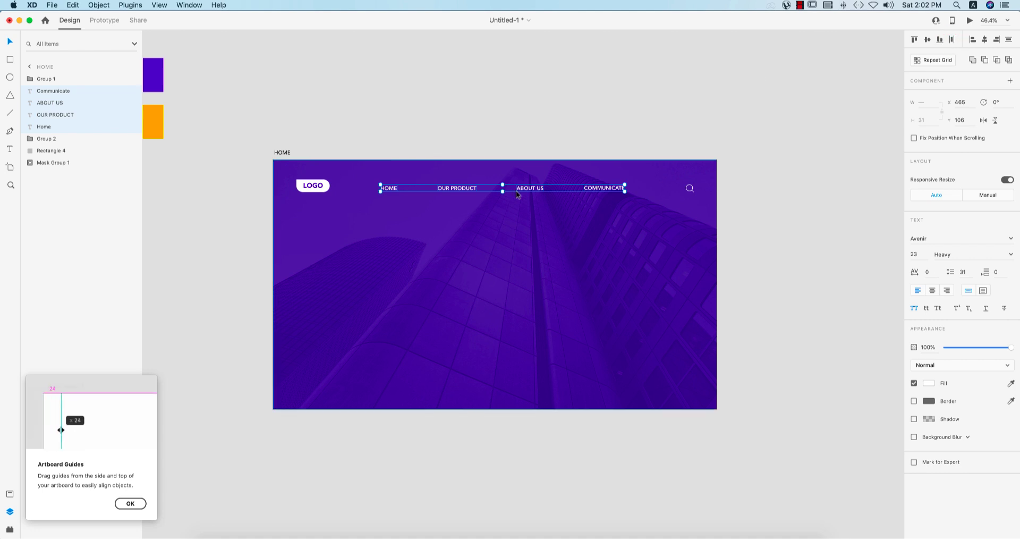
click(767, 213)
click(532, 121)
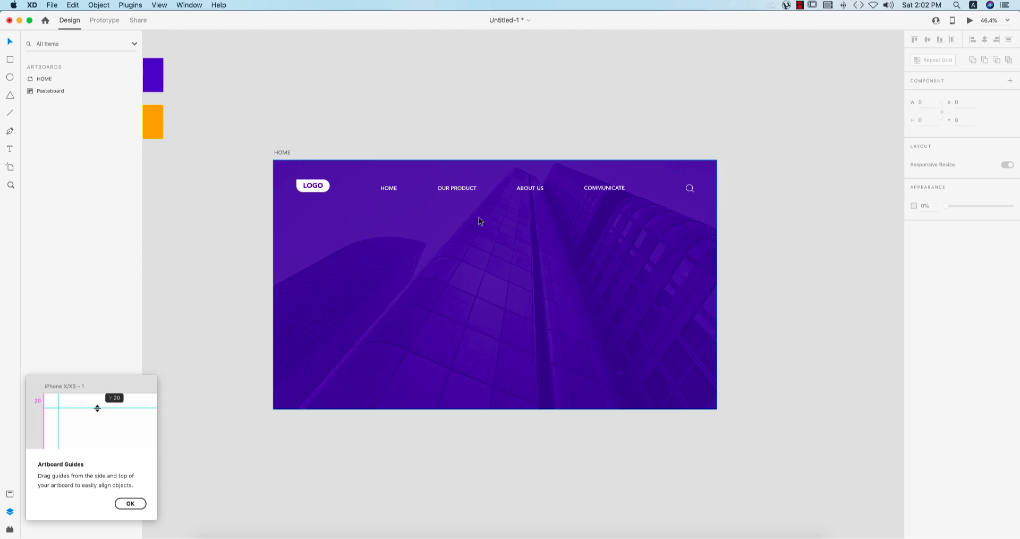
Align the four menu texts on one common line and group them.
click(600, 188)
shift+click(542, 189)
shift+click(448, 189)
shift+click(391, 189)
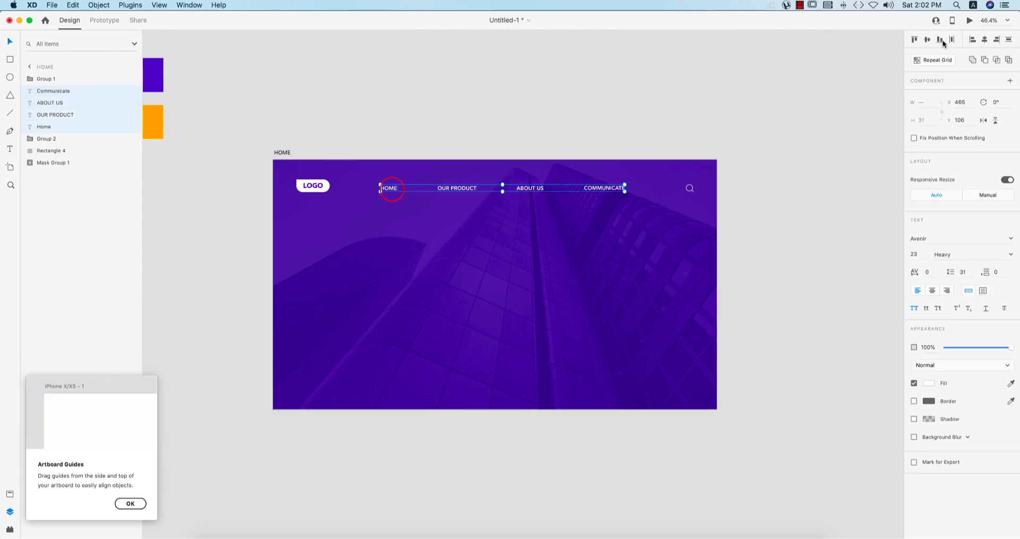
key(ctrl+g)
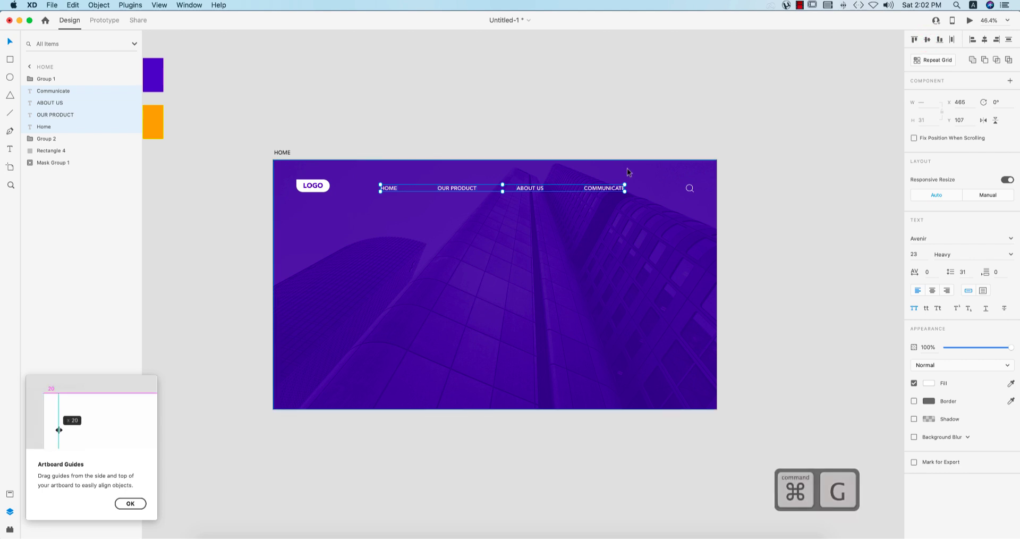
Draw a horizontal line 1057 px long under the menu texts and set its border colour to white #FFFFFF.
click(10, 112)
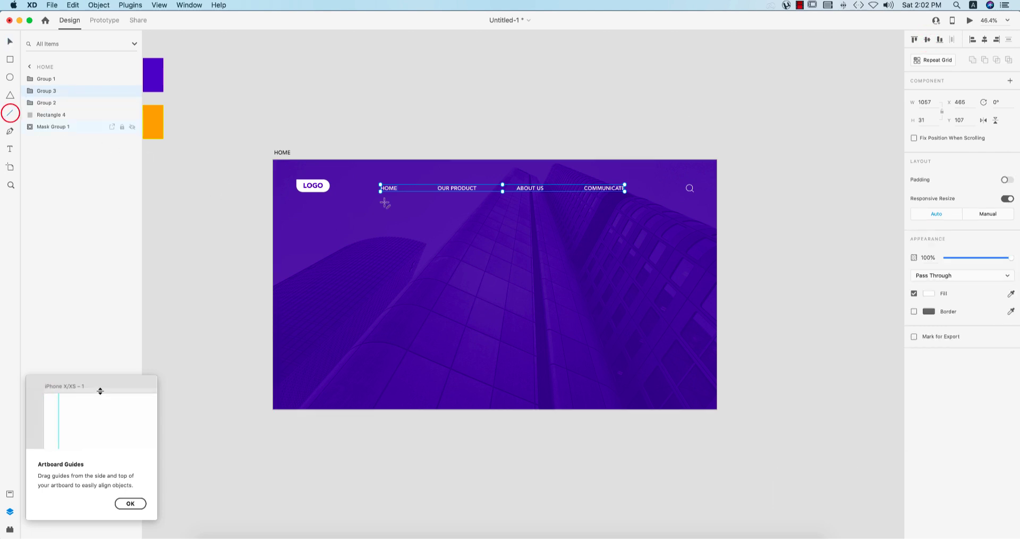
drag(381, 201, 619, 201)
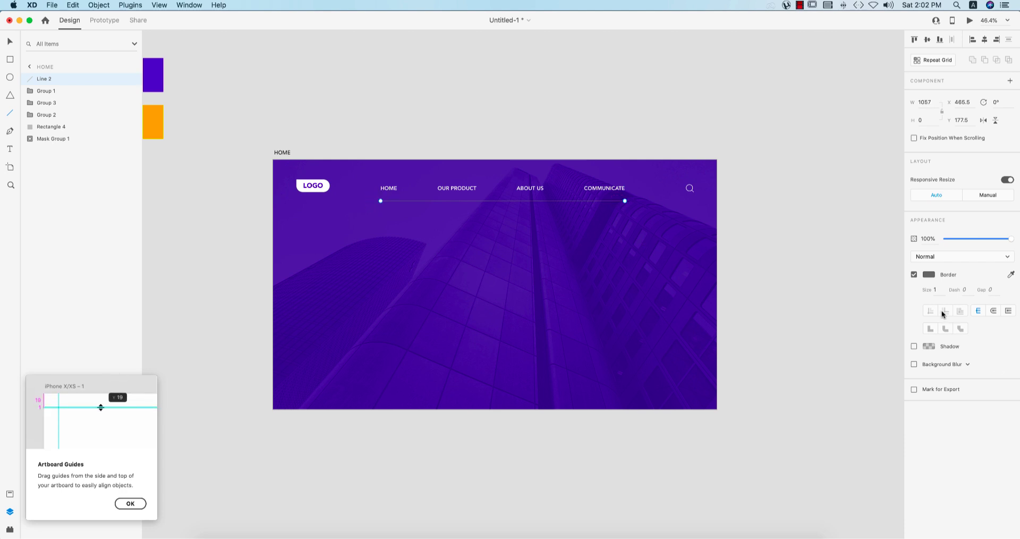
click(930, 274)
click(818, 233)
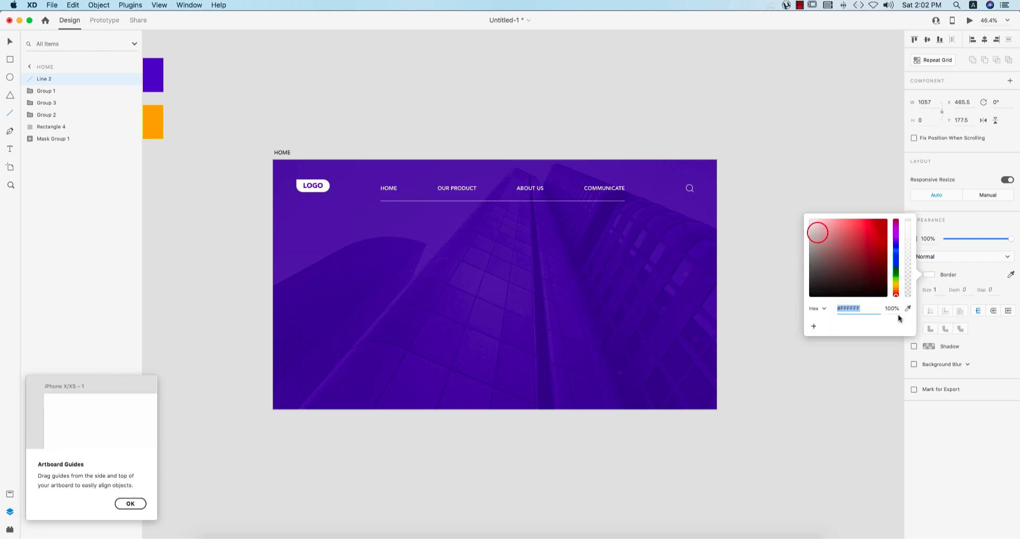
click(11, 43)
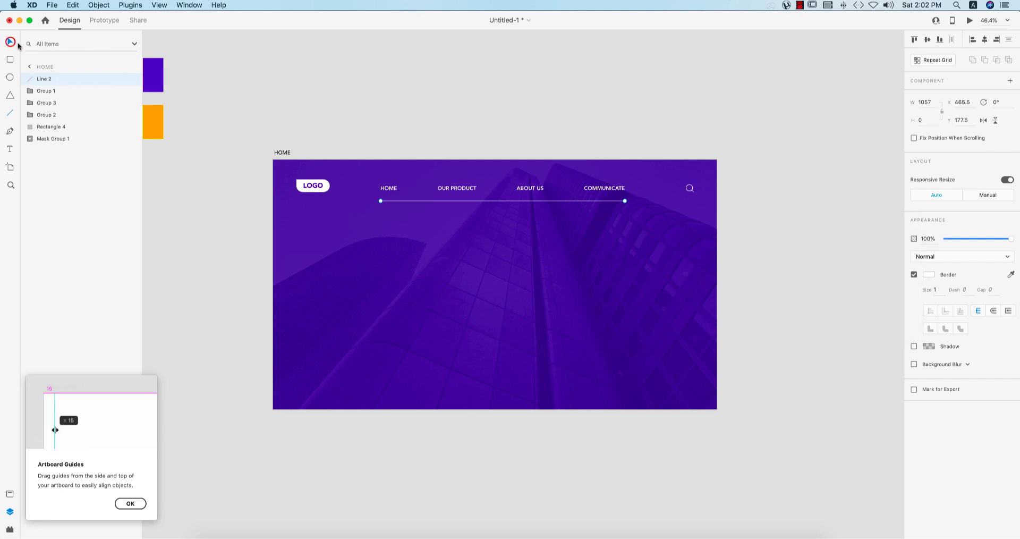
click(323, 102)
Switch to Photoshop to check the hand-drawn wireframe's central elements, then return to Adobe XD.
click(790, 307)
scroll(786, 303, left, 2)
click(663, 287)
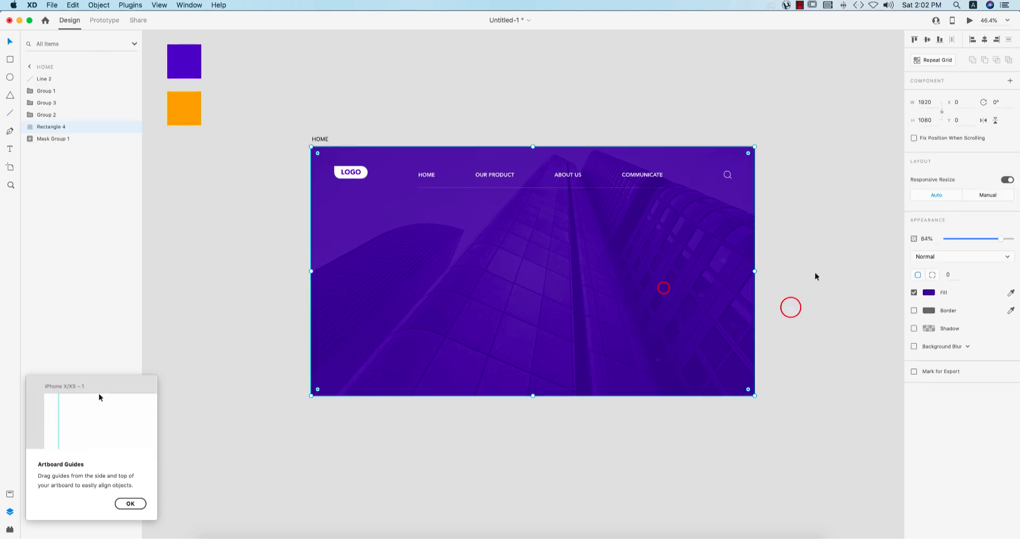
mouse_move(466, 534)
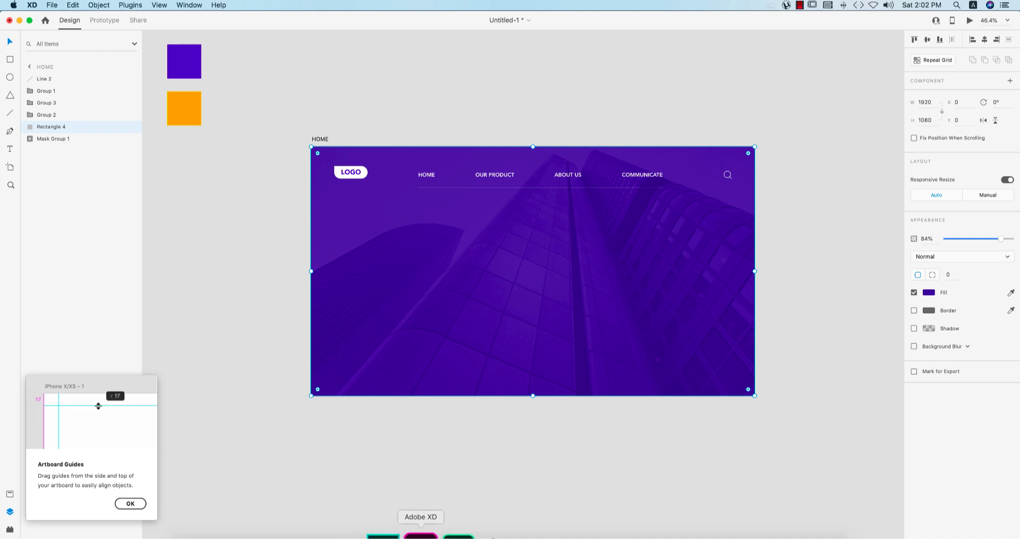
click(346, 535)
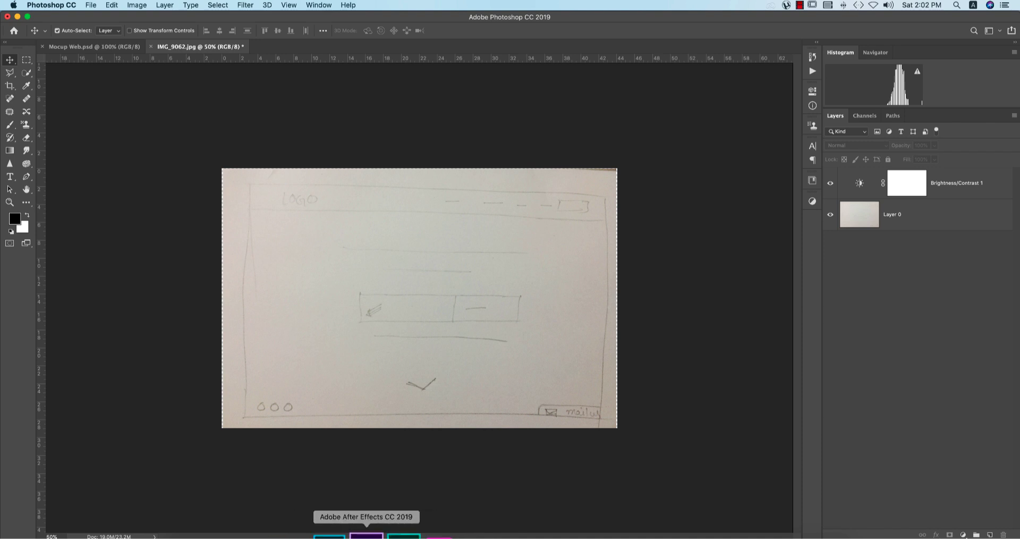
click(417, 535)
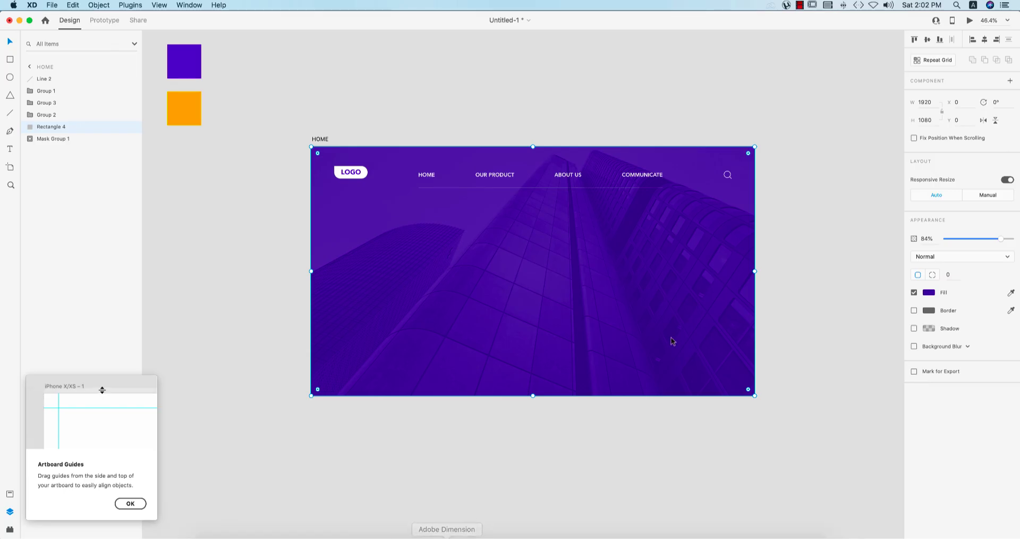
Draw a white 743 × 128 px rectangle with a 64 px corner radius mid-artboard and paste a copy over it.
click(804, 321)
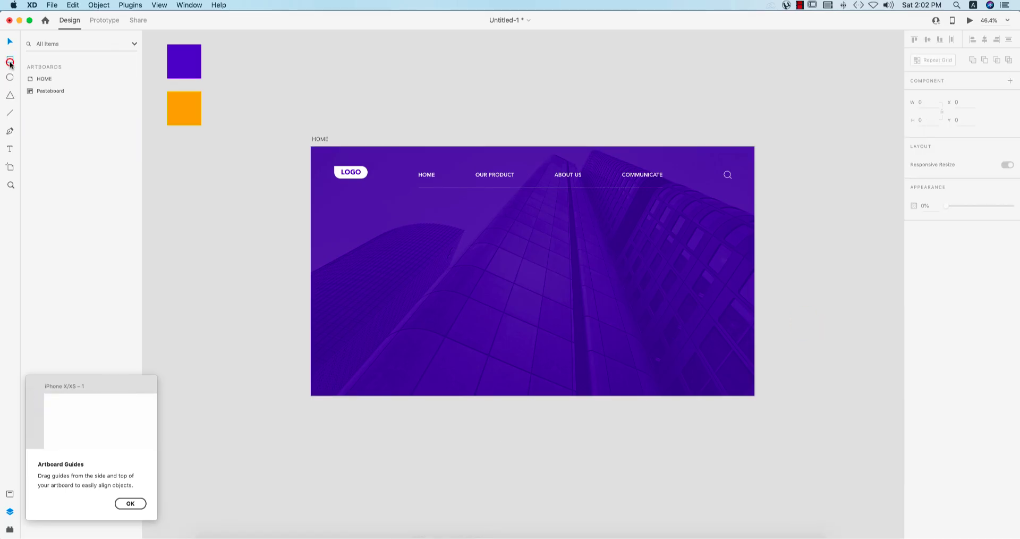
drag(461, 271, 478, 316)
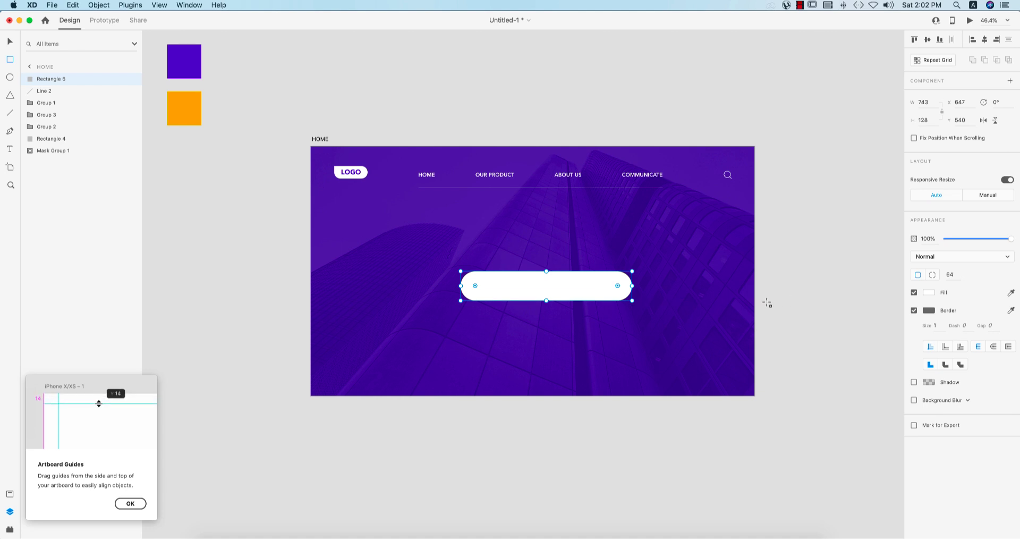
key(cmd+c)
key(cmd+v)
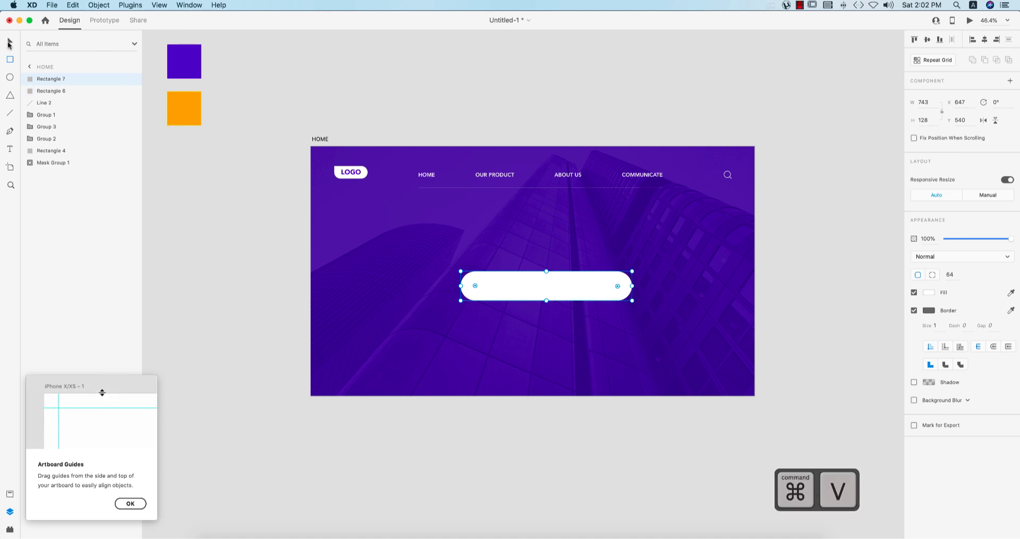
Try moving the pasted rounded rectangle below the original, then undo the move.
click(10, 42)
click(295, 265)
drag(533, 291, 547, 328)
key(super+z)
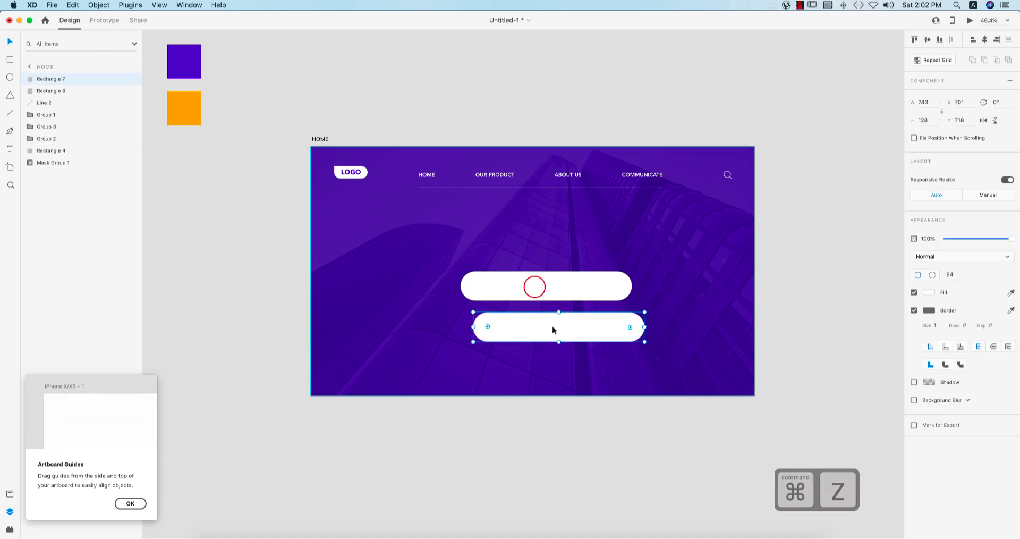
Turn the copy into a 277 px wide button at the bar's right end, borderless and filled with the orange swatch's colour.
drag(460, 287, 559, 293)
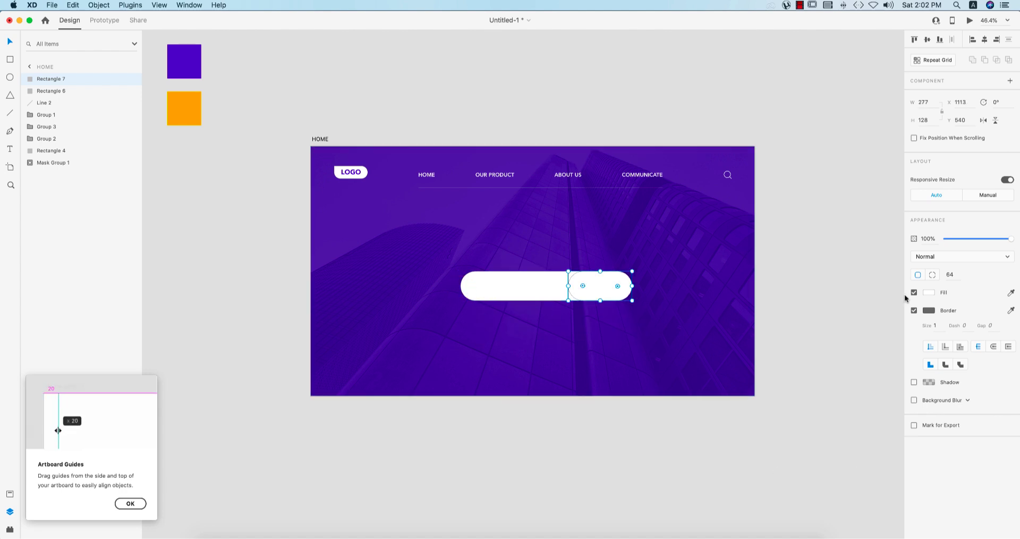
click(913, 311)
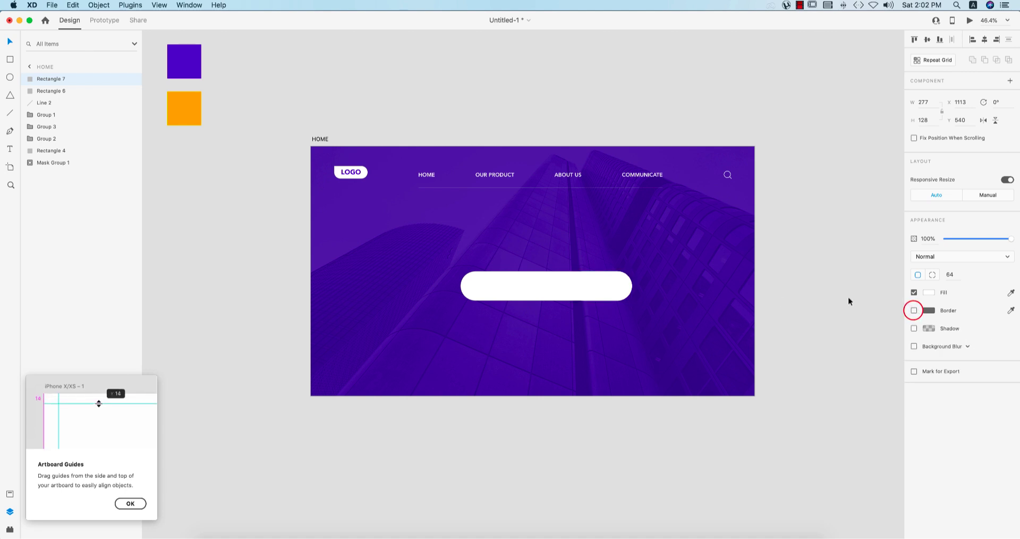
click(604, 278)
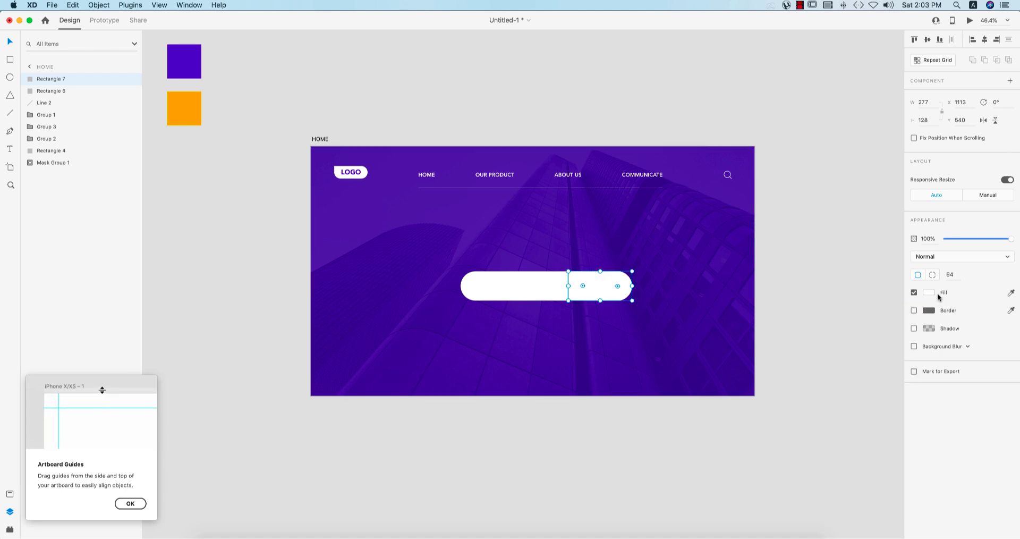
click(1011, 292)
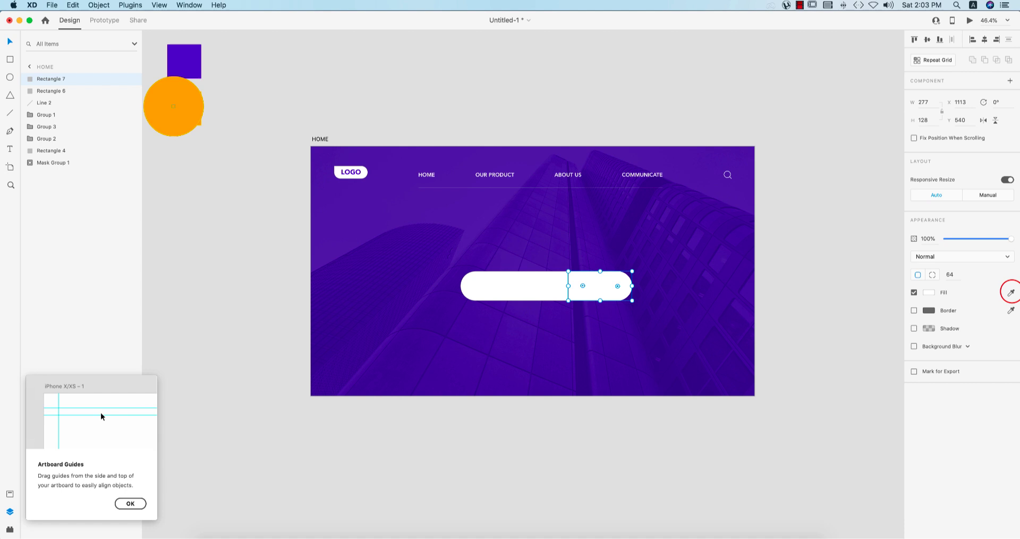
click(177, 107)
click(792, 313)
Make the white bar and orange button slightly less tall together and centre them horizontally on the artboard, a little lower.
click(500, 278)
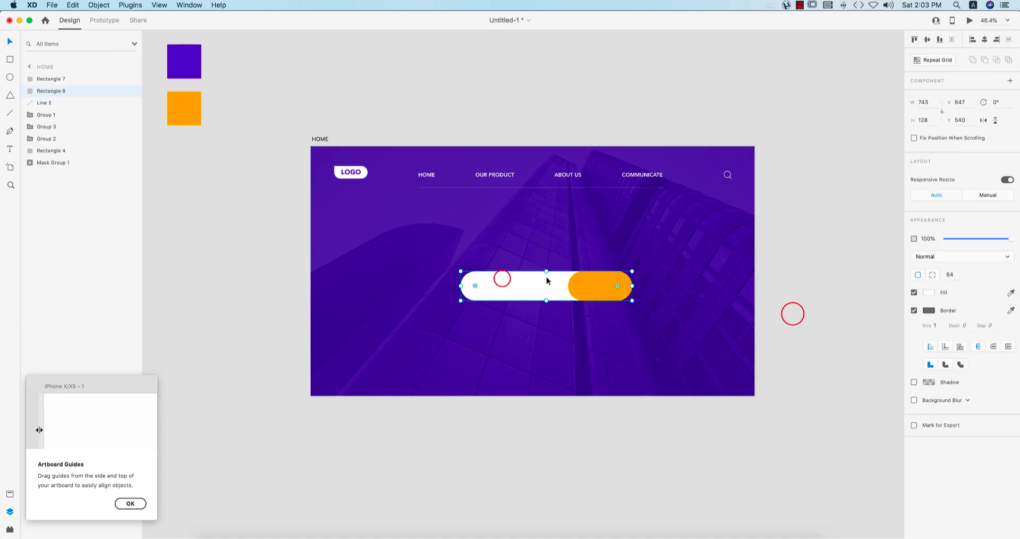
shift+click(588, 281)
drag(547, 271, 581, 301)
click(708, 461)
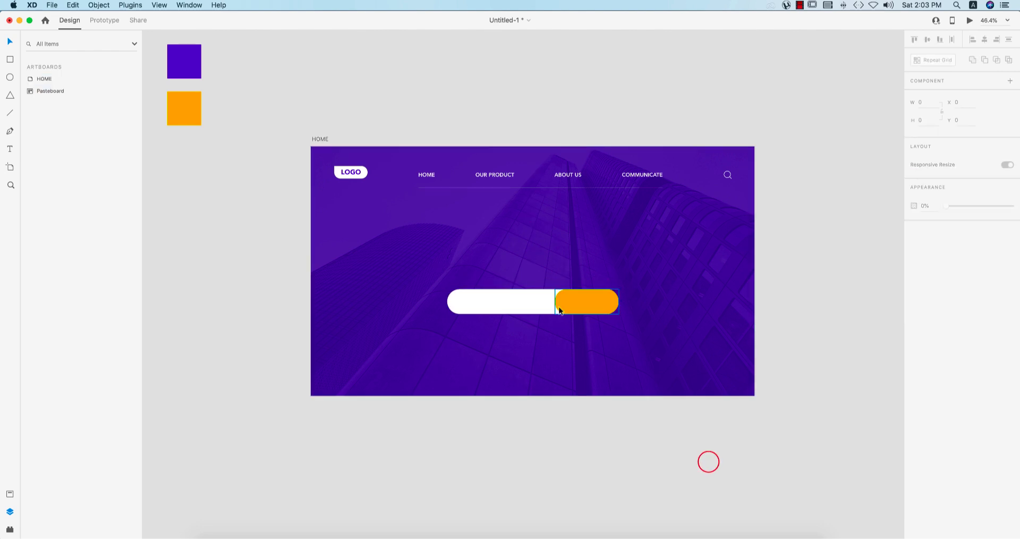
Import edit.svg and place the icon at about 41 px wide inside the left end of the white bar.
scroll(559, 305, up, 5)
click(663, 481)
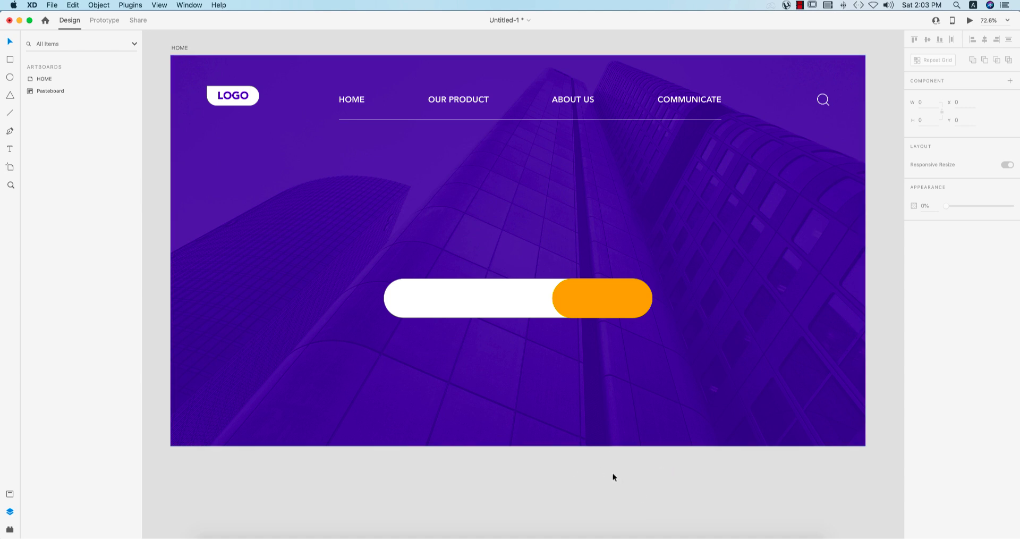
click(51, 6)
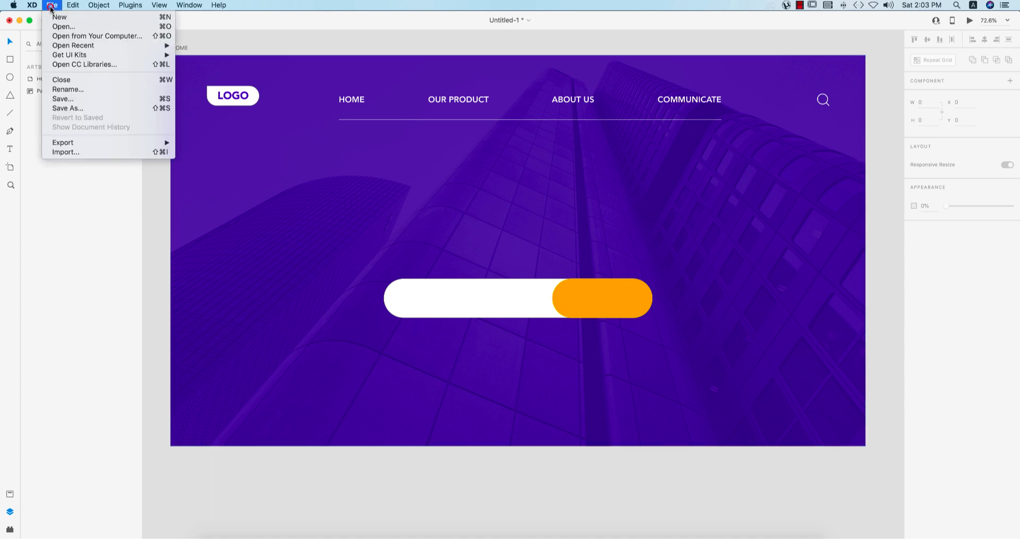
click(53, 153)
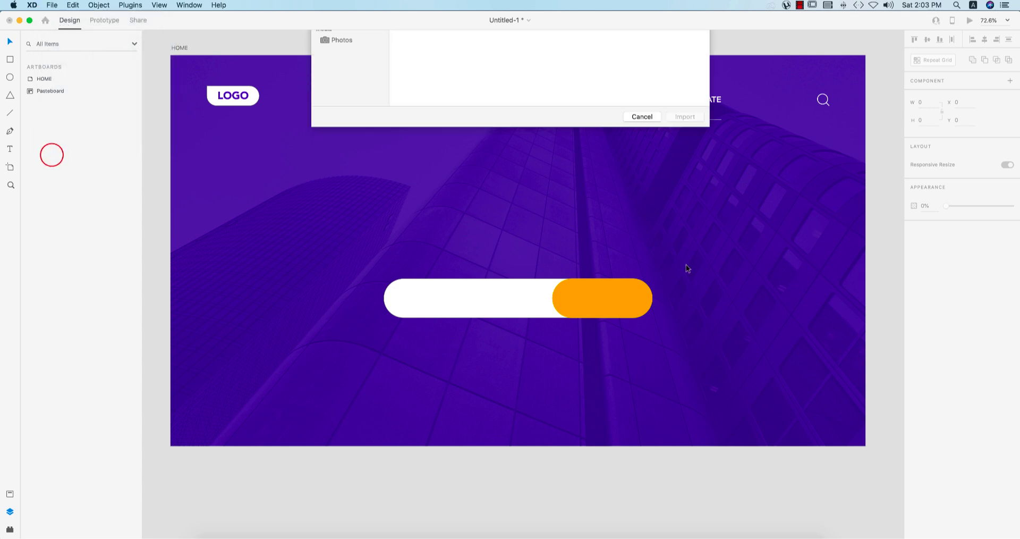
double_click(491, 128)
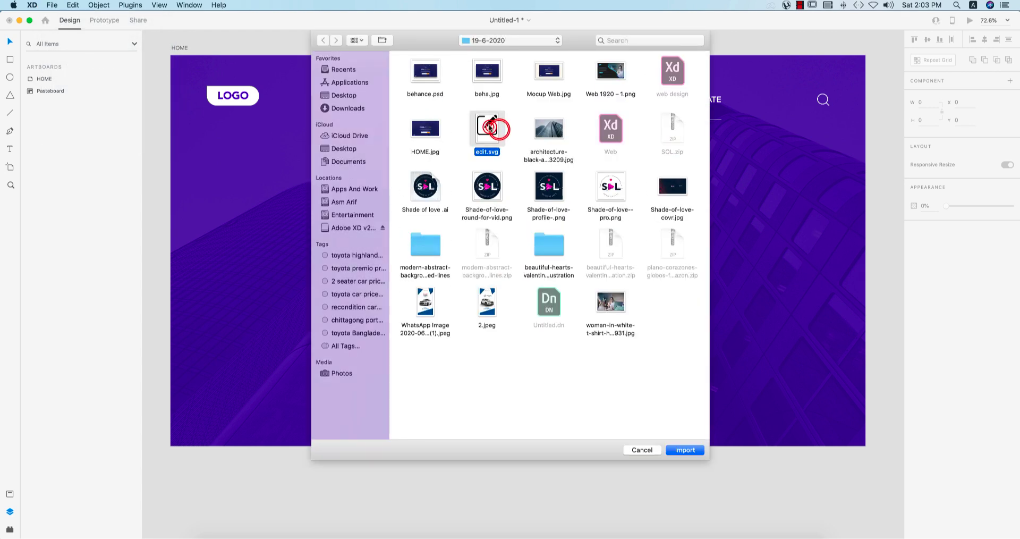
drag(419, 297, 412, 299)
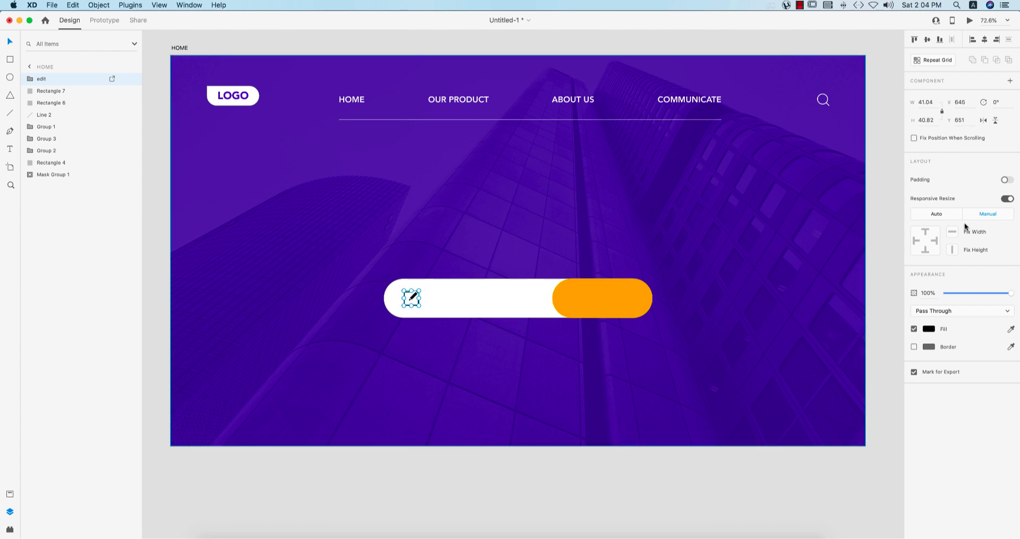
click(939, 239)
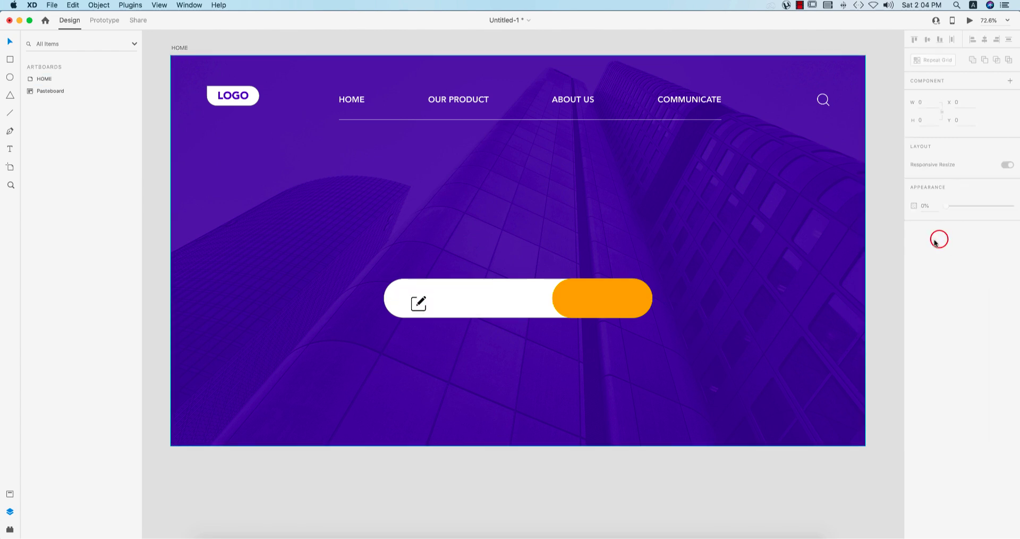
Release the edit icon's responsive edge constraints and rescale it to about 46 px wide at the white bar's left end.
click(419, 303)
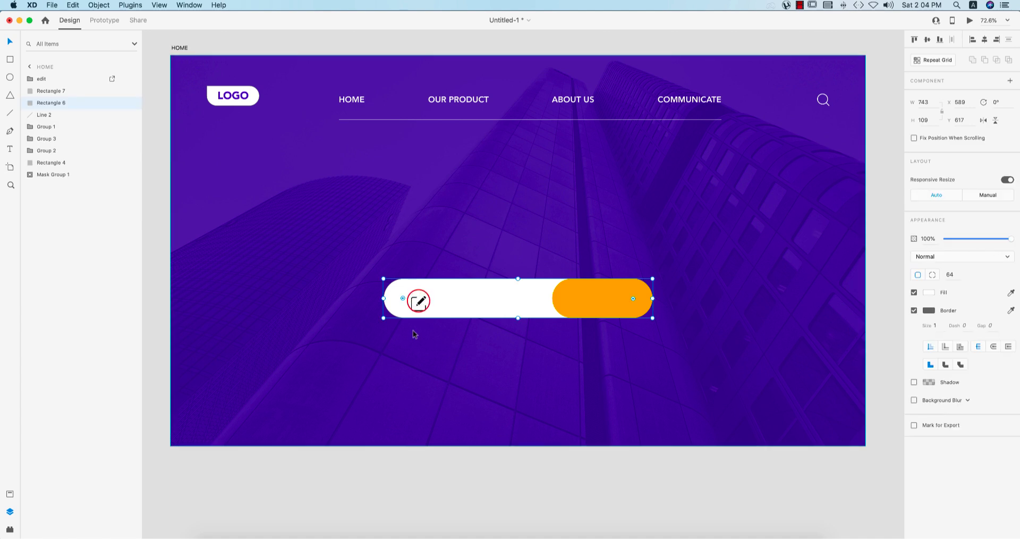
click(419, 303)
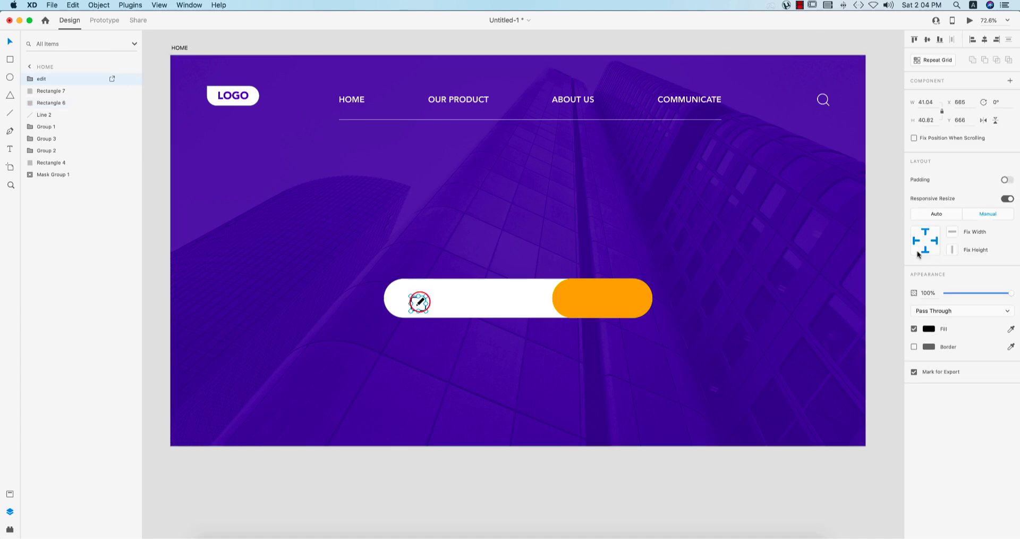
click(924, 232)
click(935, 241)
click(925, 249)
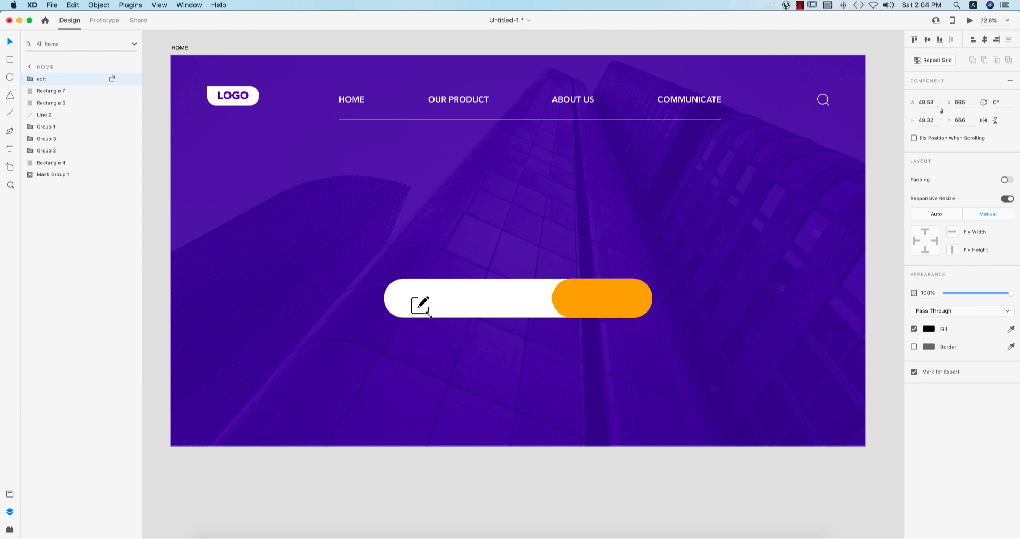
drag(422, 306, 414, 299)
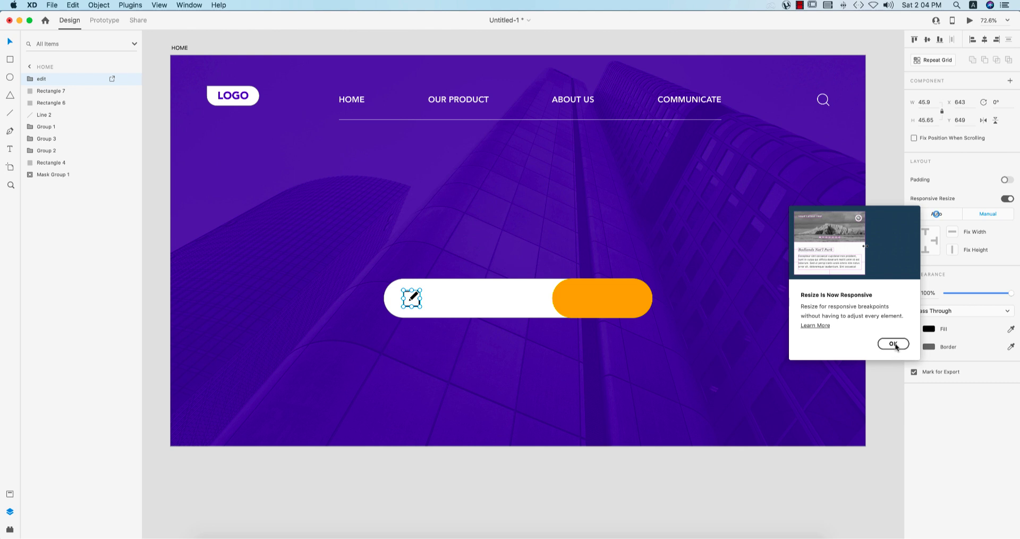
click(893, 344)
Set the edit icon's fill to the dark grey #363636.
click(929, 328)
drag(804, 296, 798, 342)
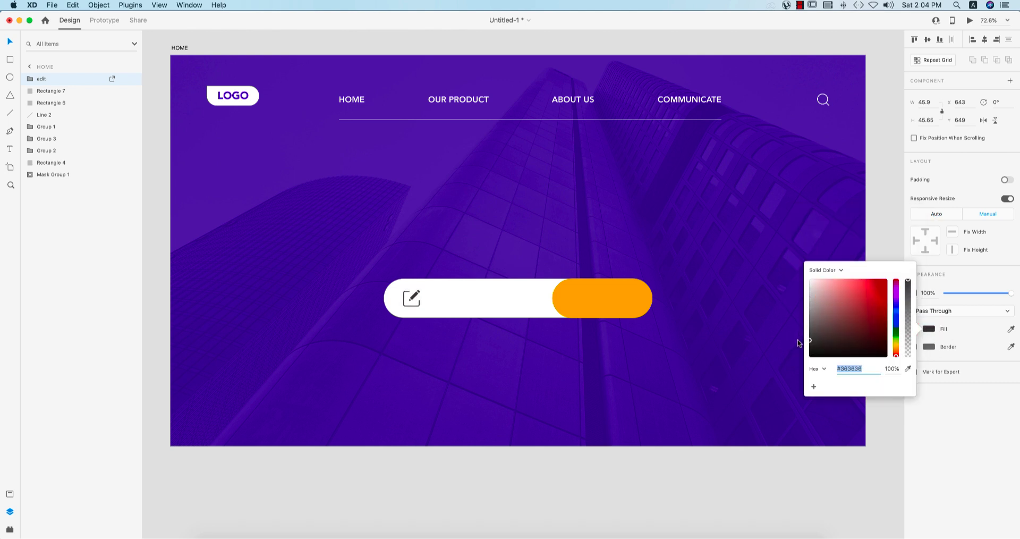
click(823, 460)
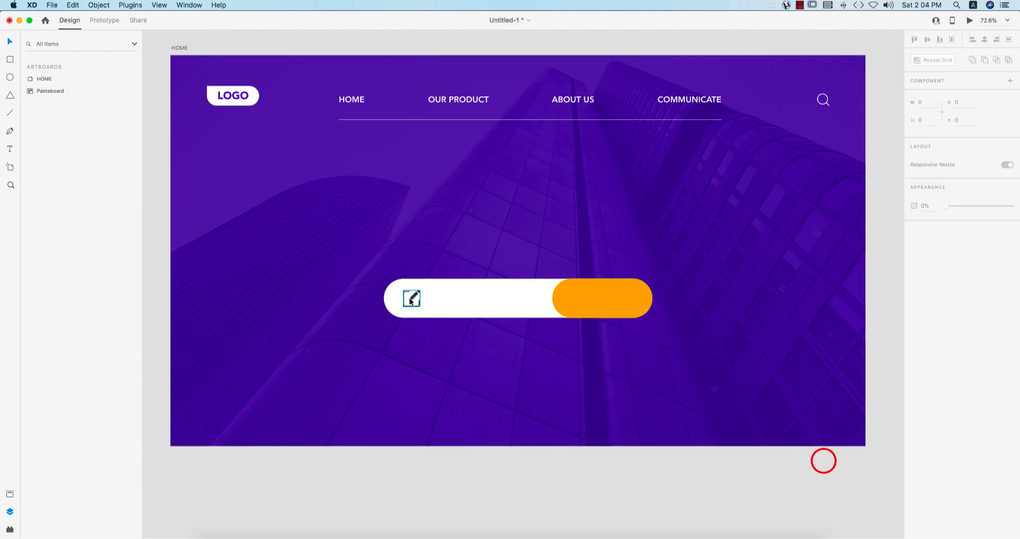
Align the edit icon and the white bar to their common vertical middle.
click(465, 301)
click(497, 307)
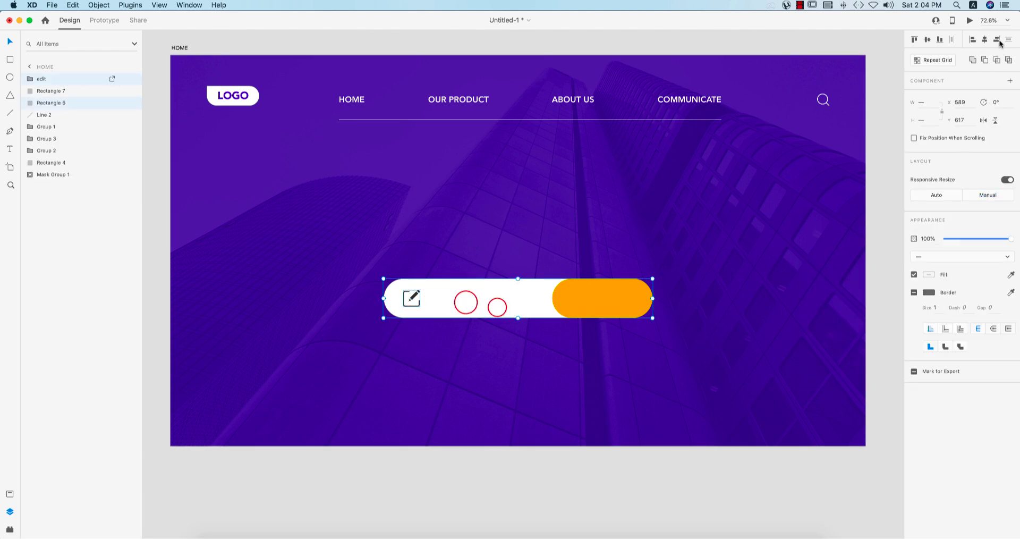
click(930, 40)
click(894, 232)
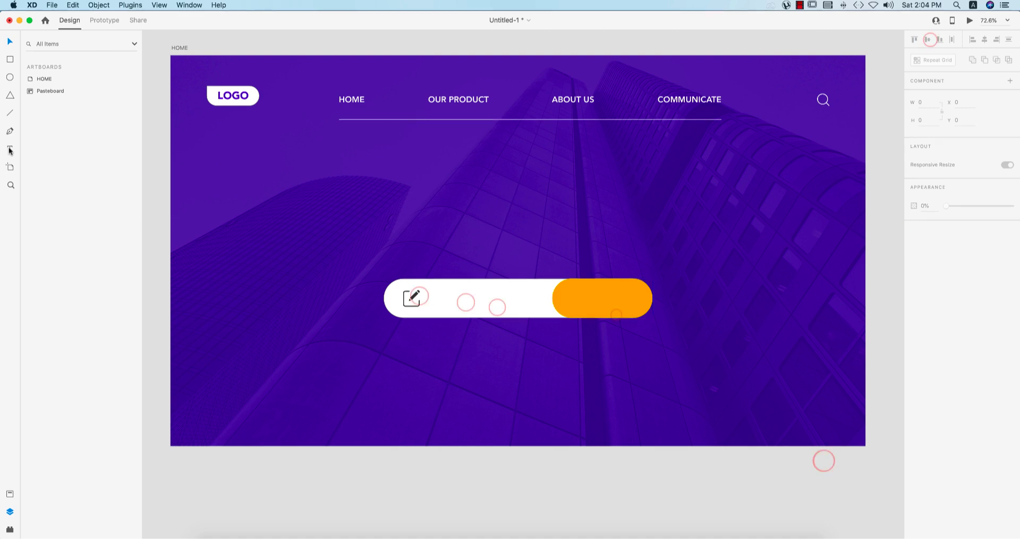
Add the text "Apply Now" and place it in the middle of the orange button.
click(10, 148)
click(292, 205)
text(Apply Now)
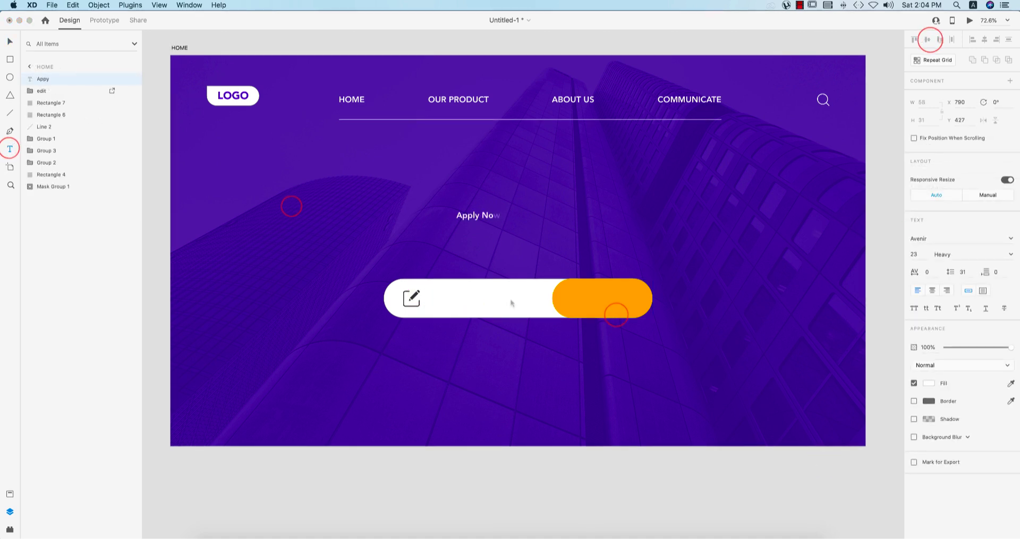
click(10, 42)
drag(490, 215, 614, 302)
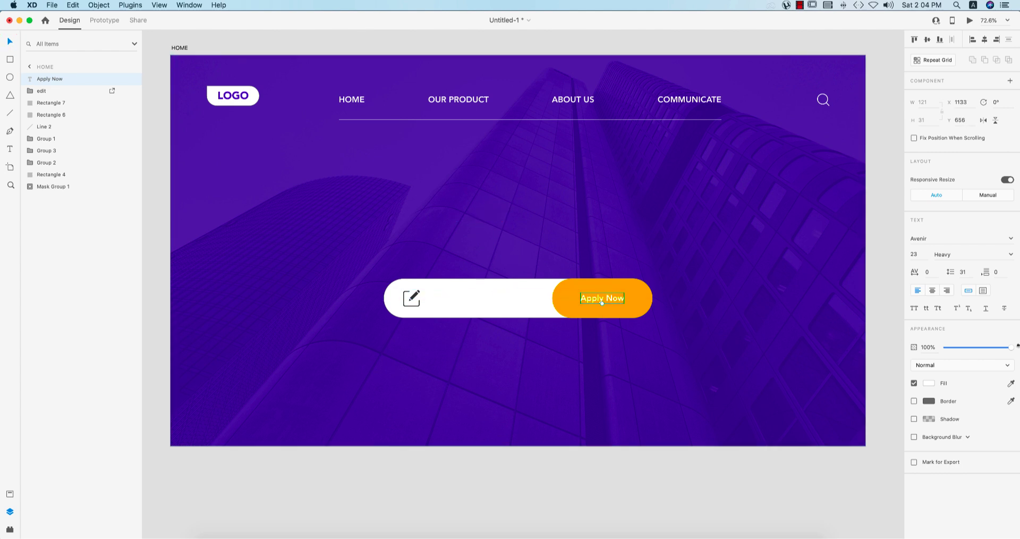
Try a violet fill sampled from the background and a shadow on the Apply Now text, then return it to plain white.
click(1010, 383)
click(229, 129)
click(914, 419)
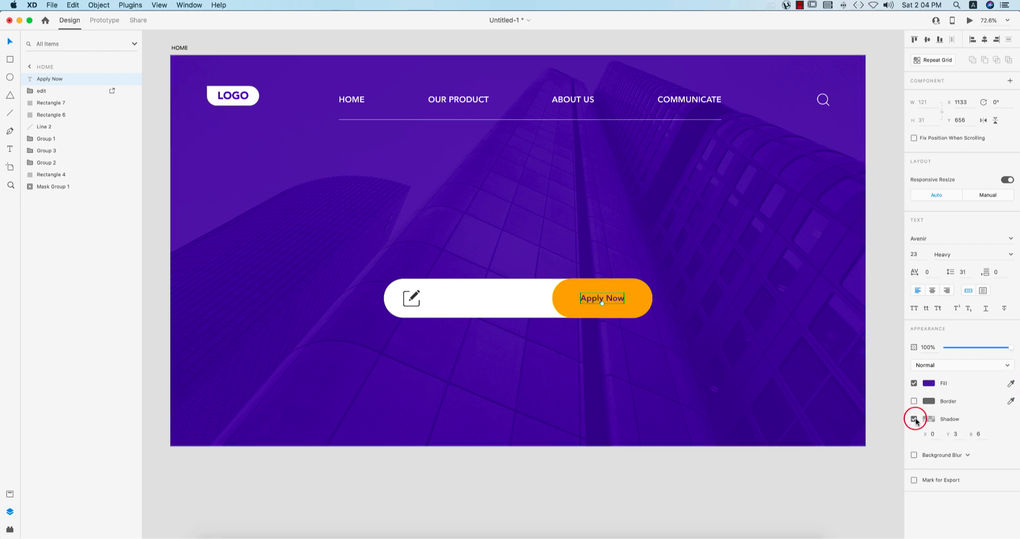
click(914, 419)
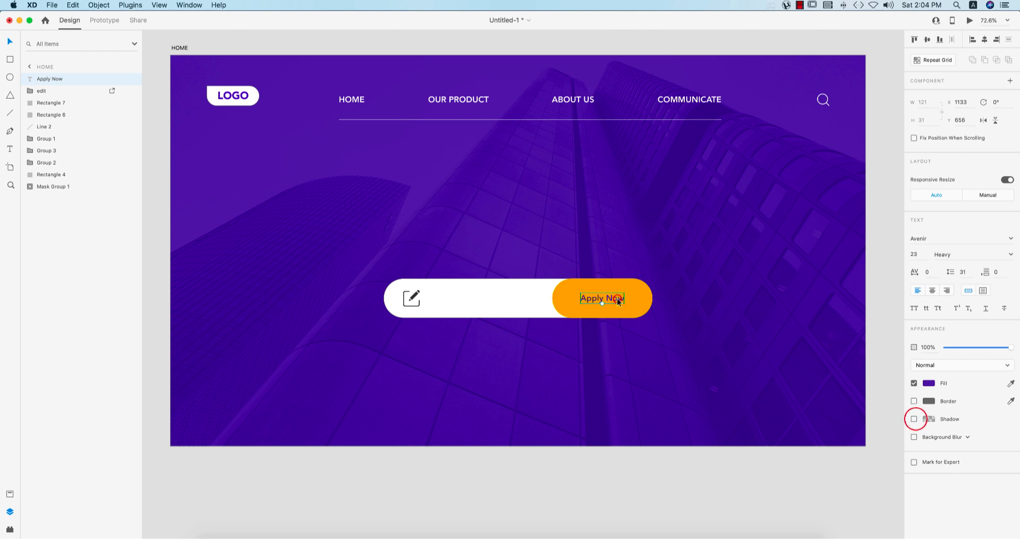
click(929, 383)
drag(839, 344, 810, 328)
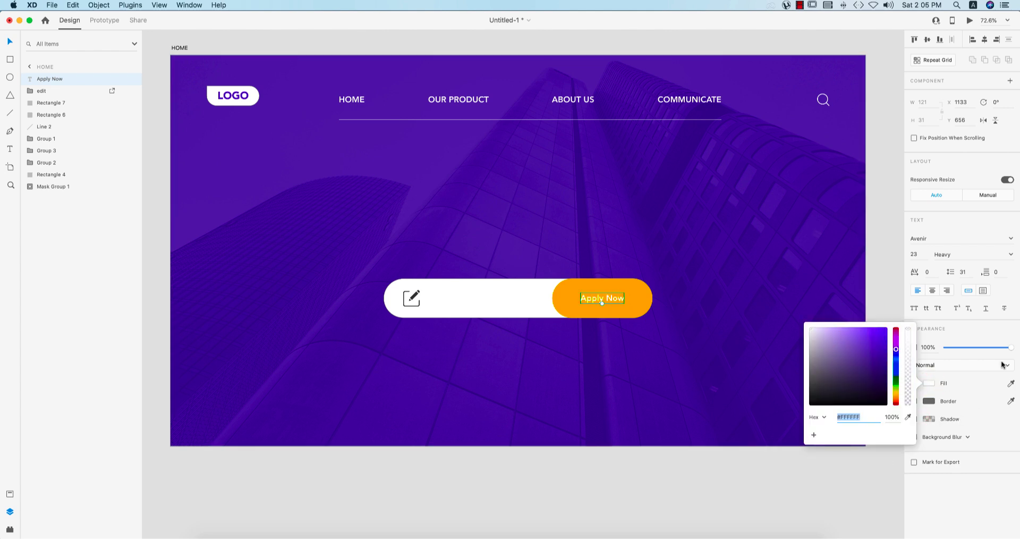
Convert the Apply Now label to uppercase.
click(914, 308)
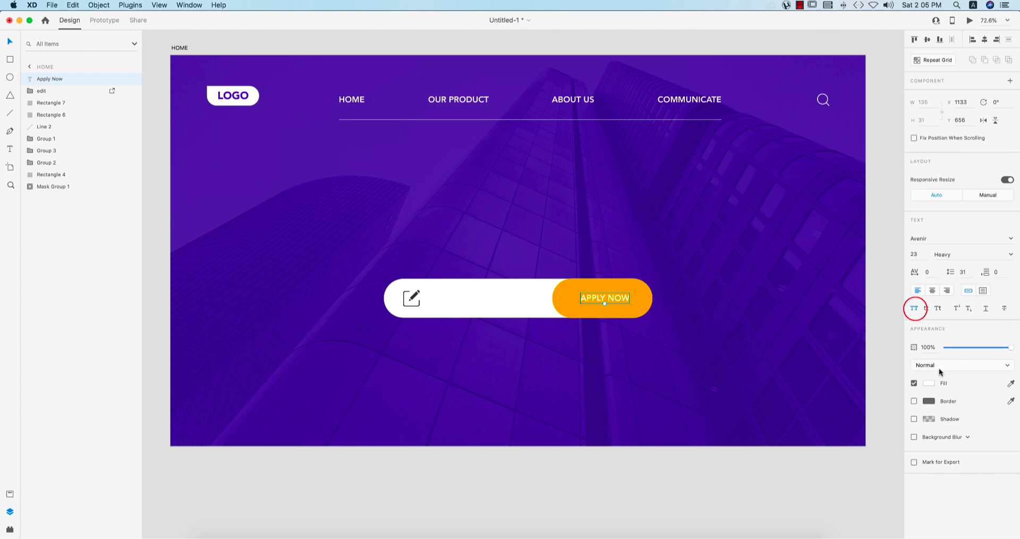
click(818, 485)
drag(706, 470, 740, 460)
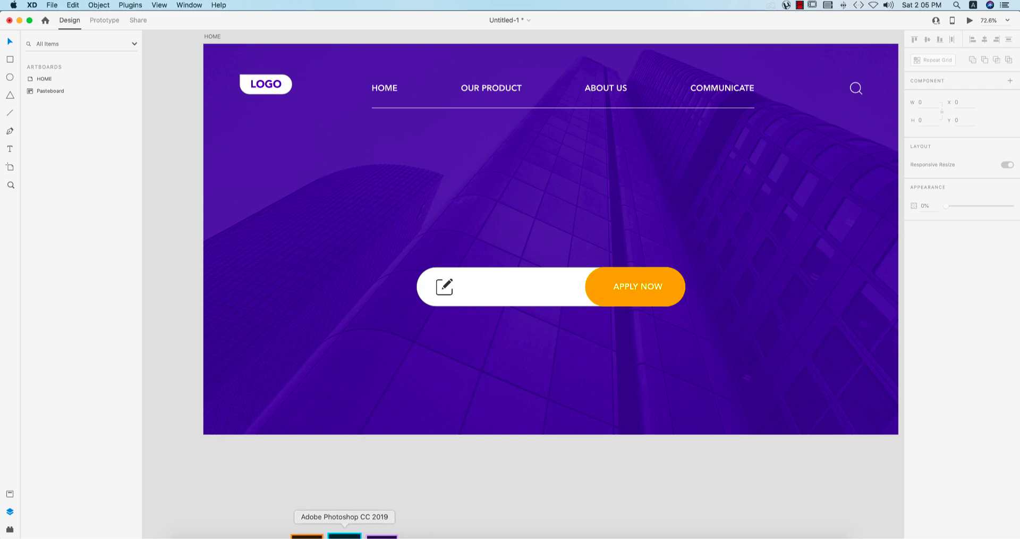
Check the wireframe sketch in Photoshop, then draw a downward chevron about 76 × 38 px near the artboard's bottom centre in Adobe XD.
click(344, 535)
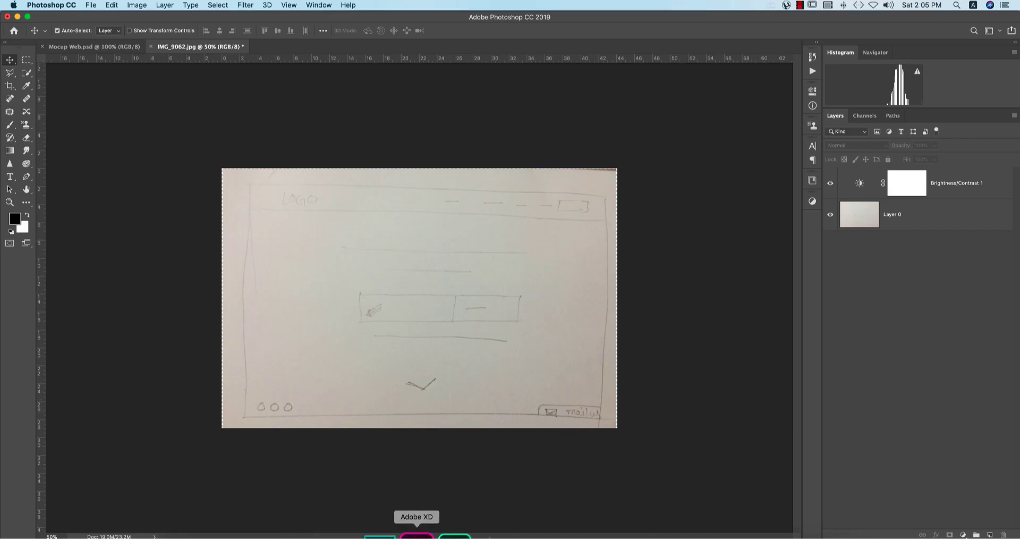
click(416, 535)
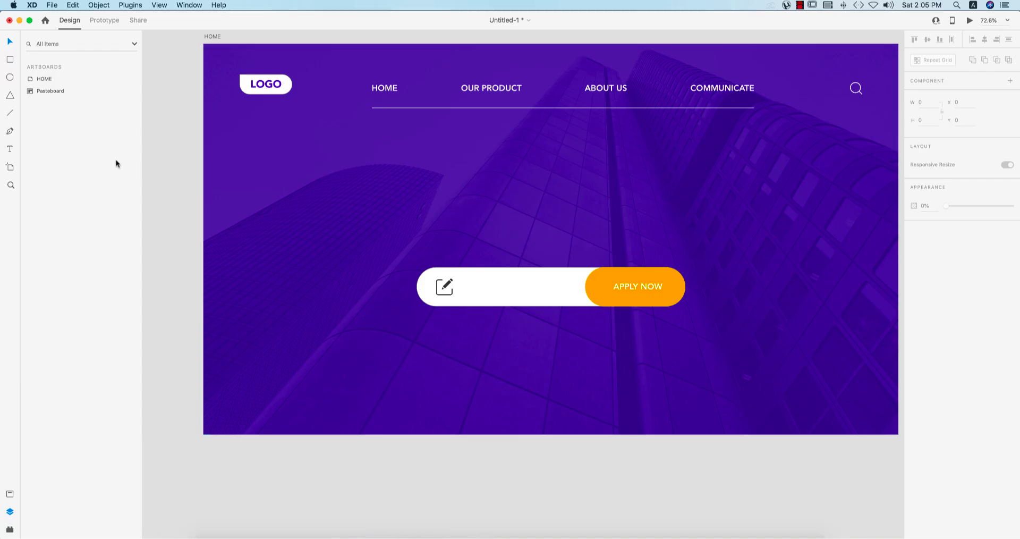
key(p)
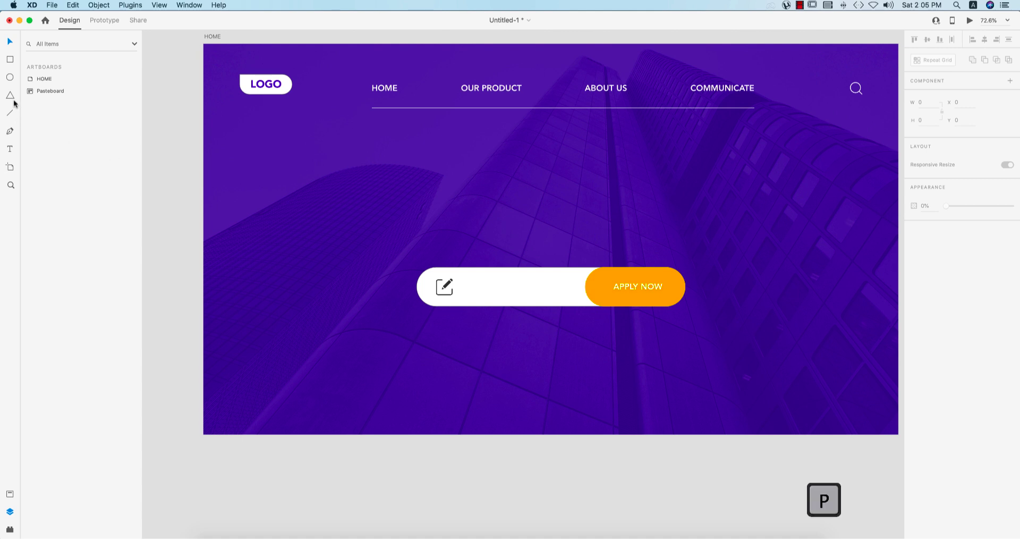
click(535, 393)
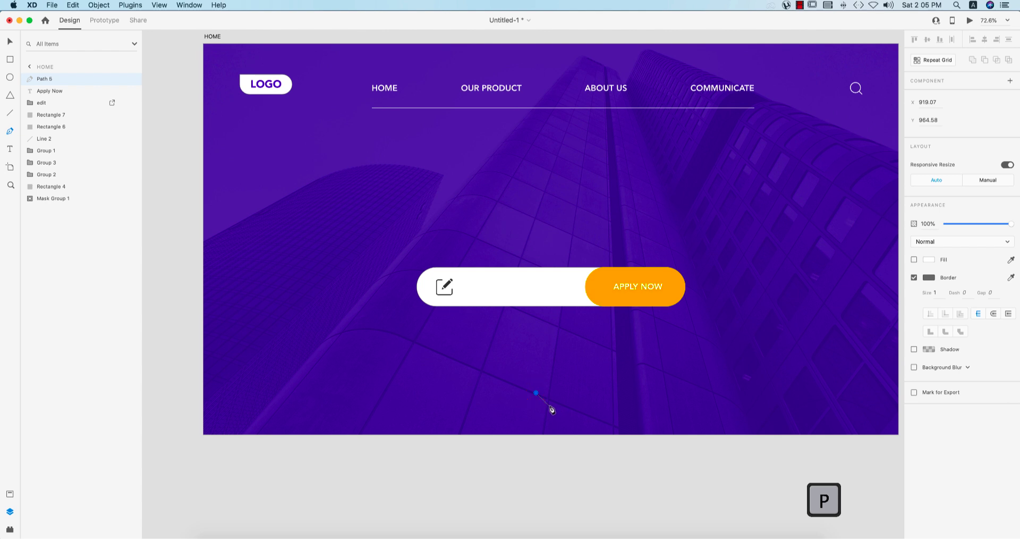
drag(575, 394, 565, 397)
drag(614, 431, 611, 437)
key(Escape)
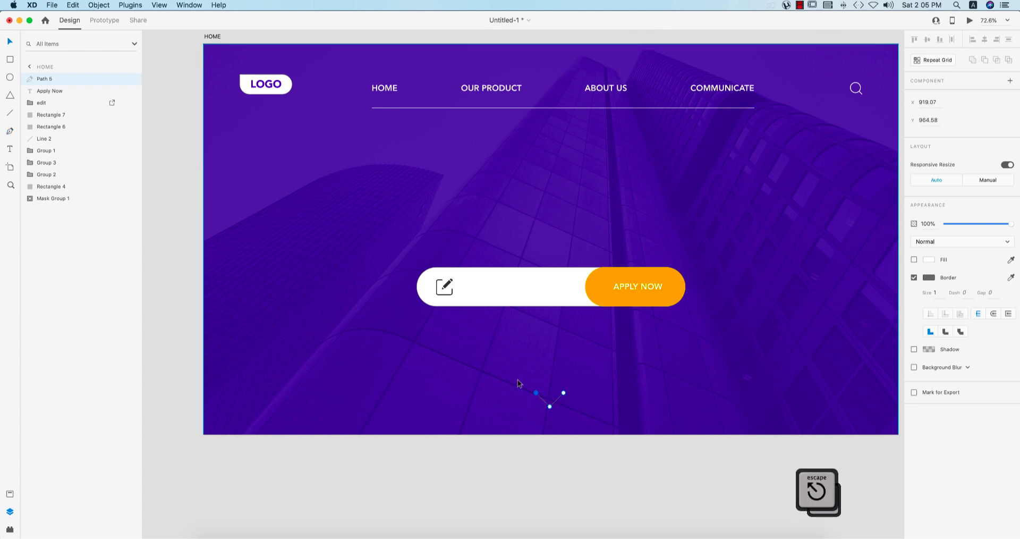
click(592, 476)
Set the chevron's border size to 2 and its border colour to white.
click(556, 399)
click(555, 399)
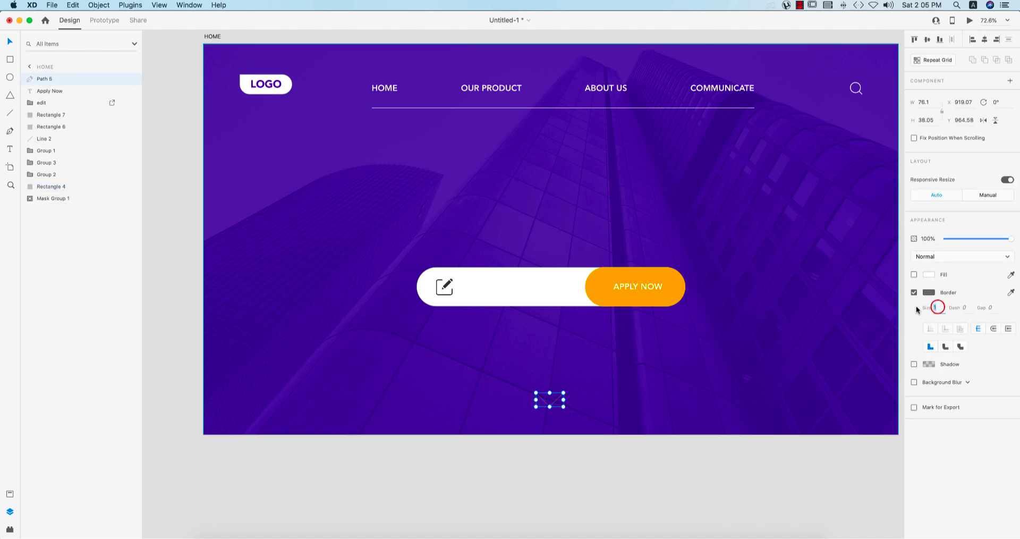
text(2)
click(934, 295)
click(833, 264)
click(776, 455)
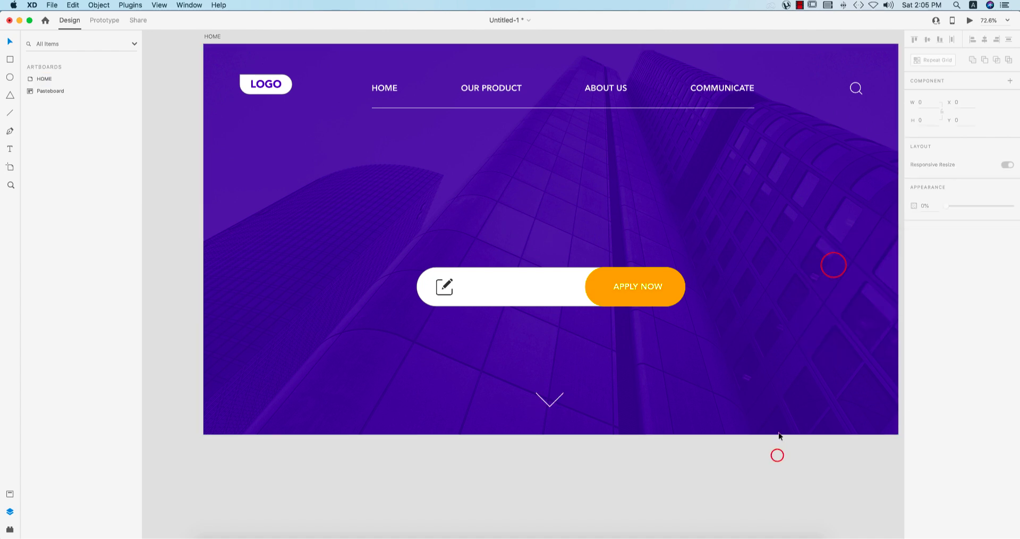
Centre the chevron horizontally on the artboard.
click(556, 399)
click(983, 41)
click(712, 481)
Group the white bar, orange button, Apply Now label and edit icon.
click(658, 288)
click(672, 288)
shift+click(538, 289)
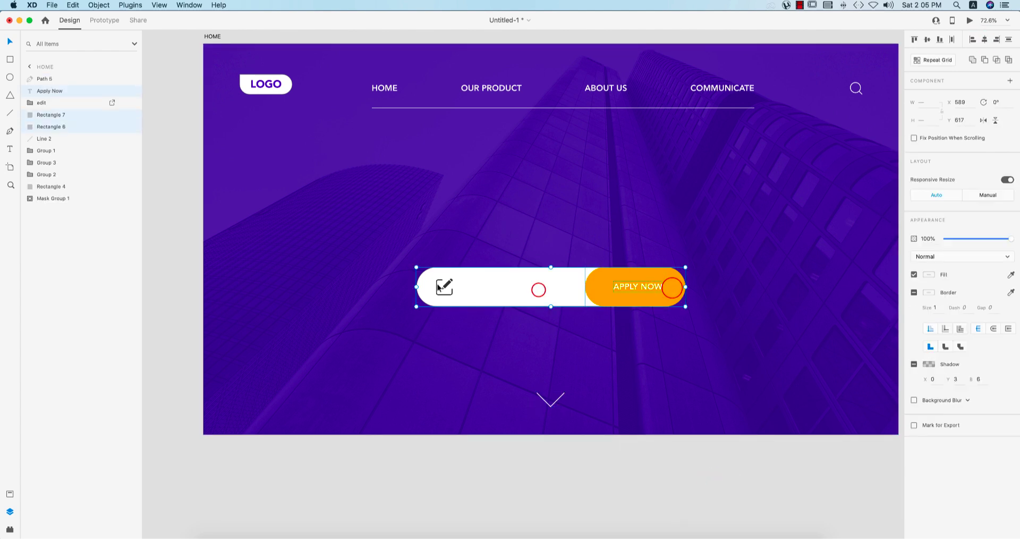
shift+click(444, 285)
key(super+g)
Scale the grouped bar down proportionally to about 483 × 71 px and centre it horizontally on the artboard.
drag(685, 306, 591, 292)
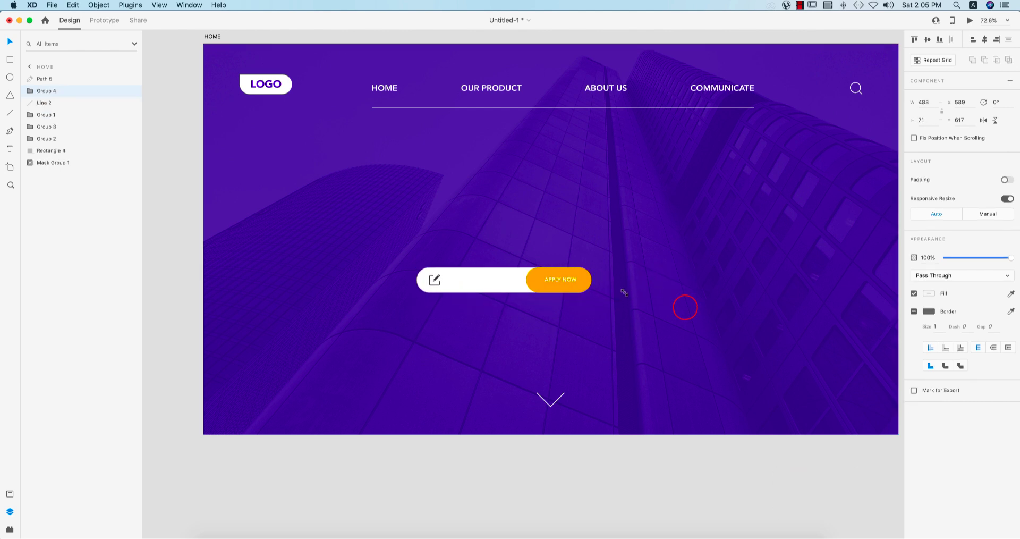
click(984, 40)
click(653, 476)
Try stretching the grouped bar's height from its lower edge, then undo the resize.
click(608, 287)
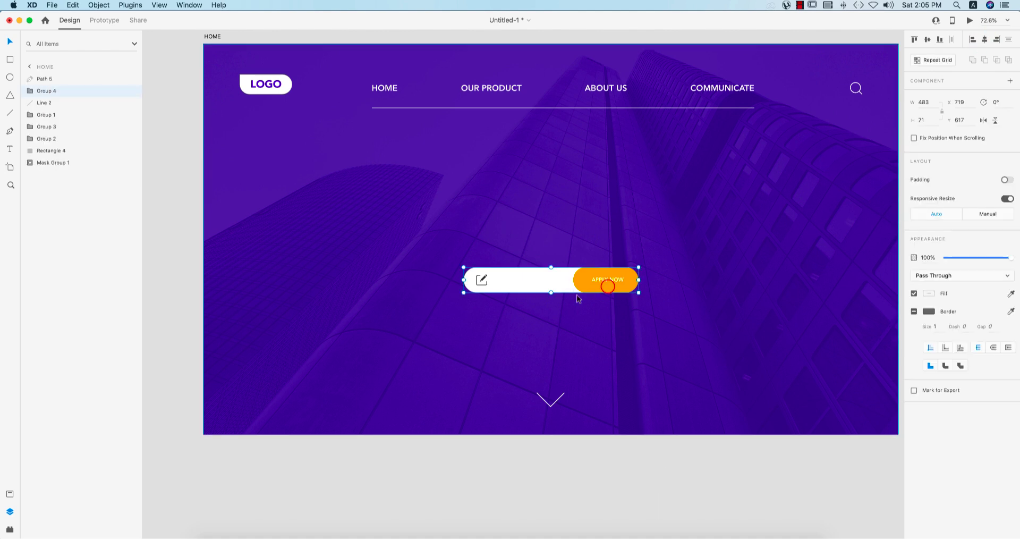
drag(551, 293, 553, 300)
key(super+z)
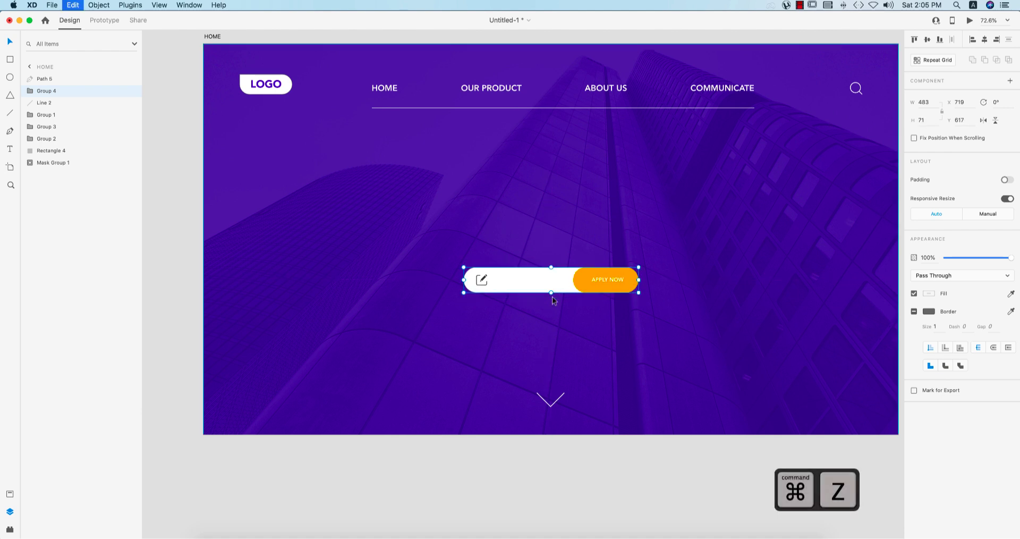
Enlarge the grouped bar proportionally about its centre to about 609 × 89 px.
drag(638, 292, 662, 306)
click(750, 494)
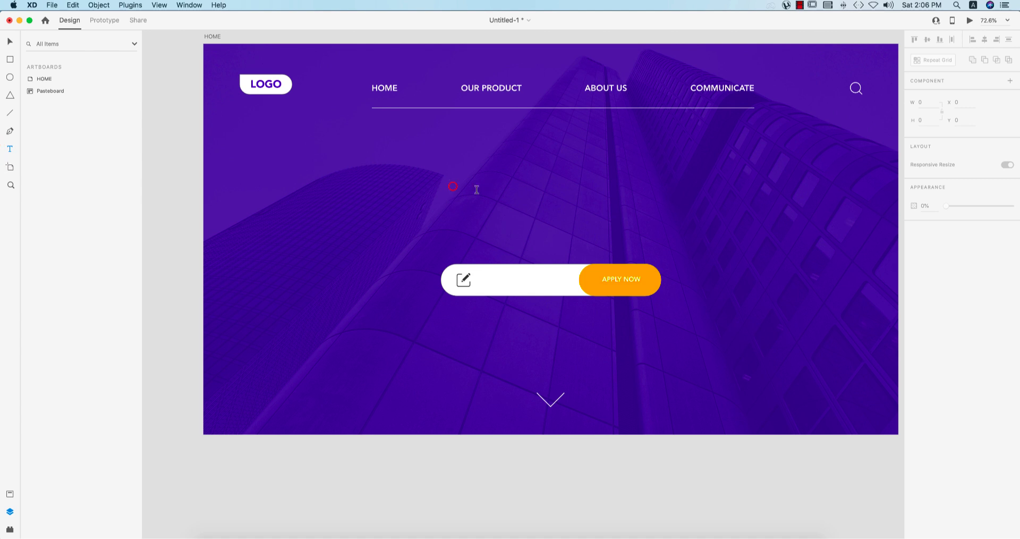
Add a size 92 heading "WORK AT HOME" centred above the bar, and move the grouped bar further down the artboard.
click(453, 186)
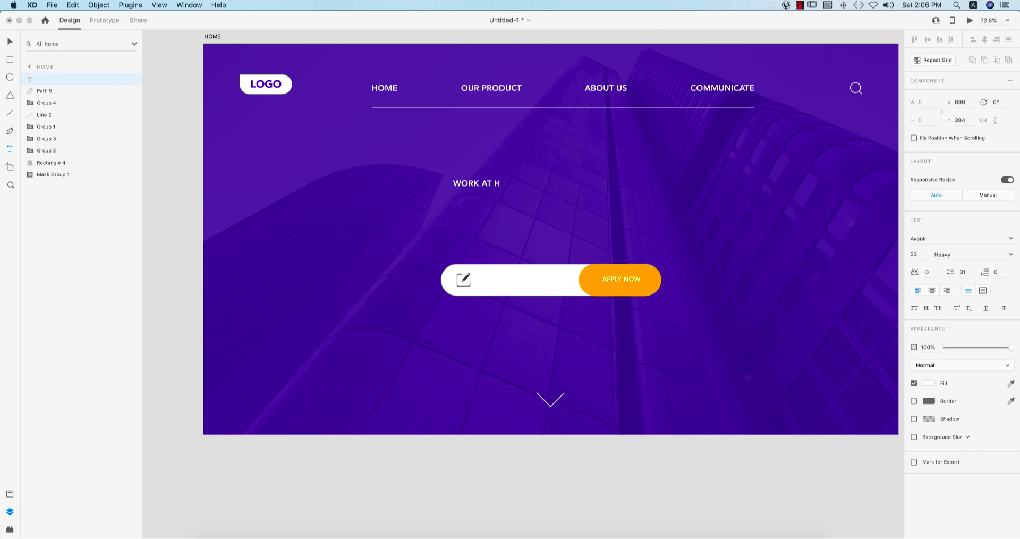
click(10, 40)
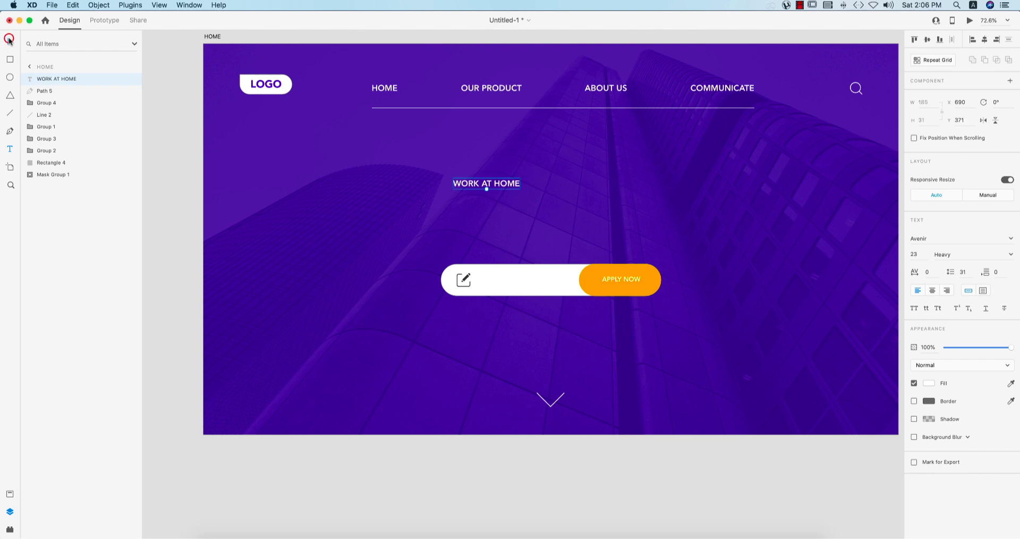
drag(487, 189, 540, 199)
click(985, 39)
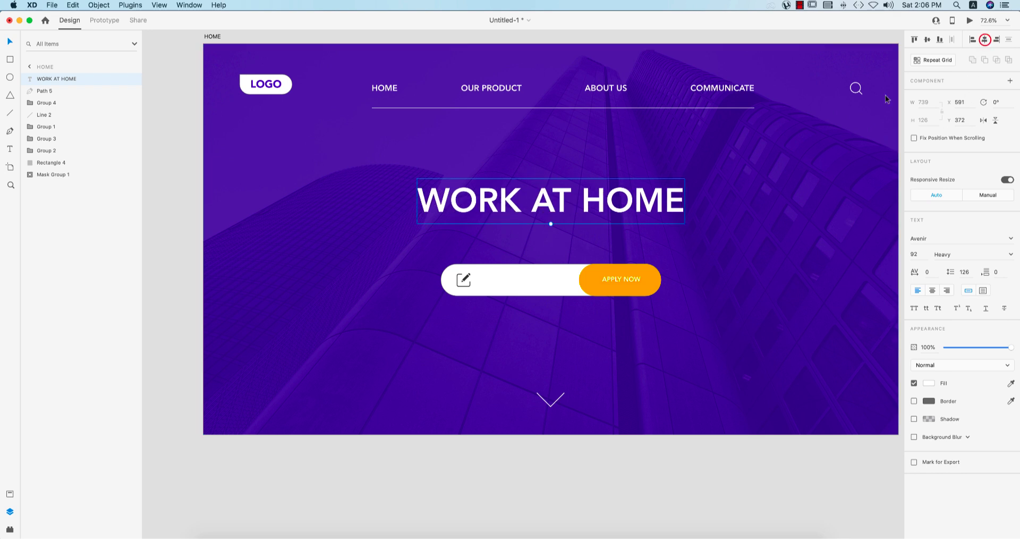
drag(637, 280, 639, 319)
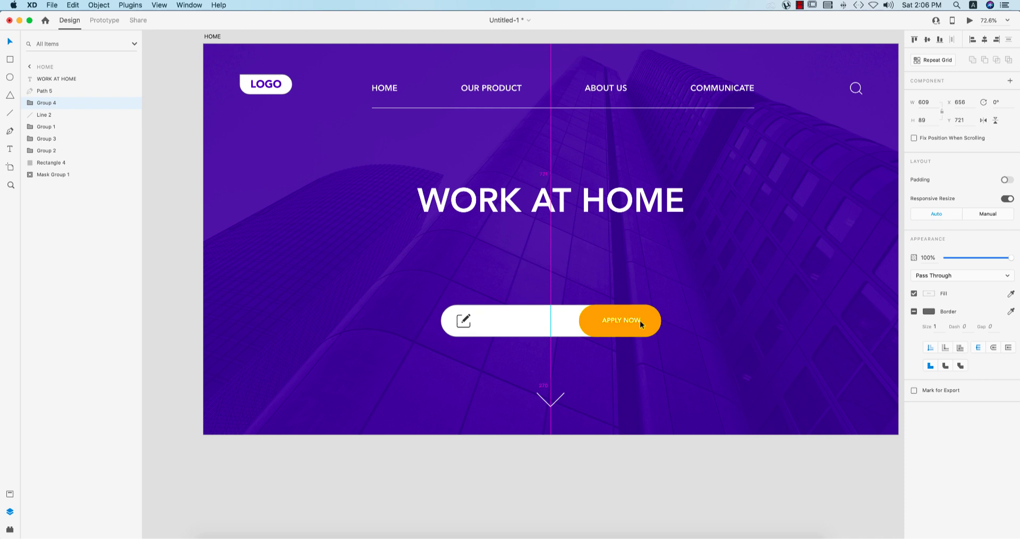
Set the word WORK in the heading to the Black weight of Avenir.
click(613, 206)
click(552, 201)
double_click(511, 204)
click(512, 202)
double_click(516, 202)
click(1010, 254)
click(1011, 255)
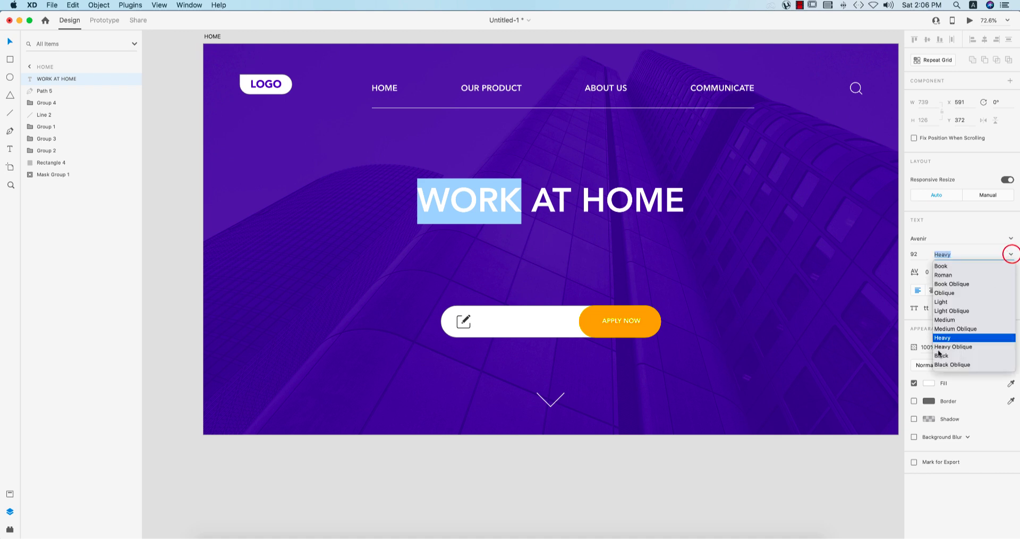
click(938, 353)
Set the words AT HOME in the heading to the Light weight.
click(537, 198)
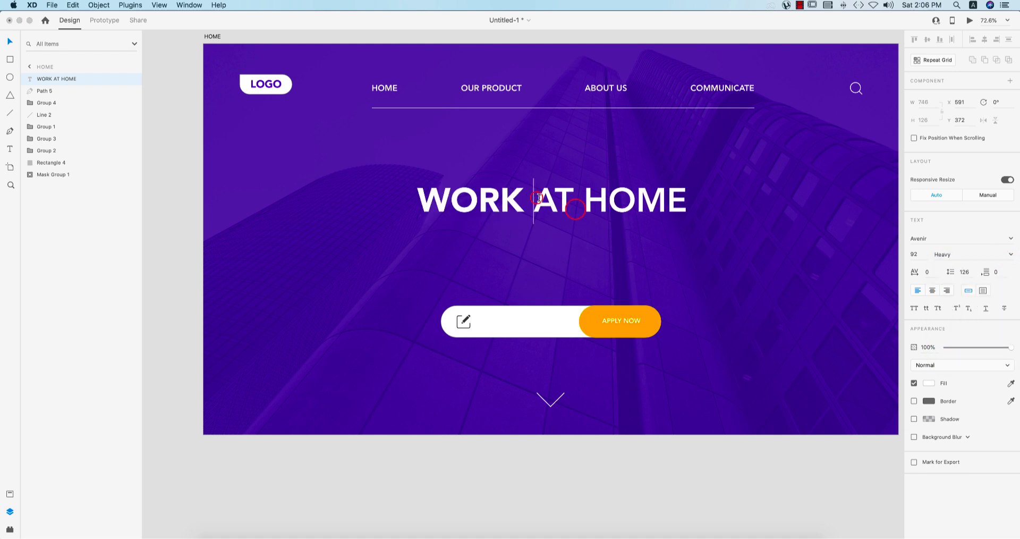
drag(537, 198, 731, 195)
click(1009, 254)
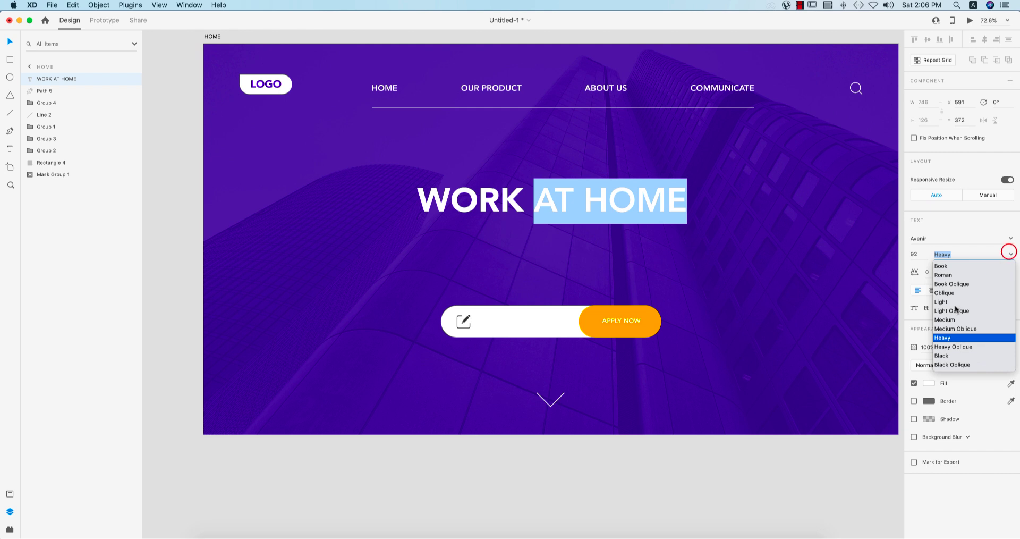
click(946, 301)
Recolour the word HOME in the heading with the orange sampled from the Apply Now button.
drag(583, 201, 699, 204)
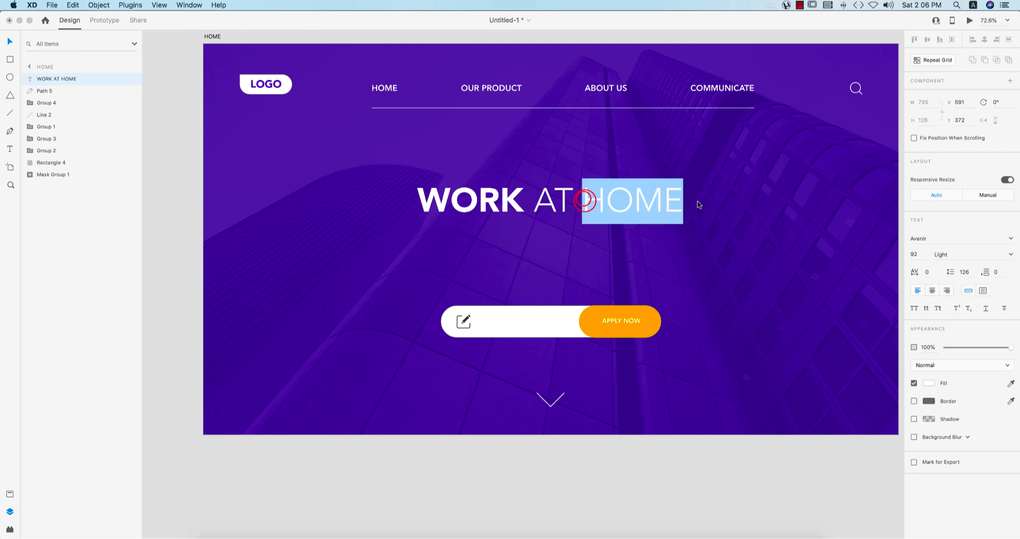
click(1010, 382)
click(657, 322)
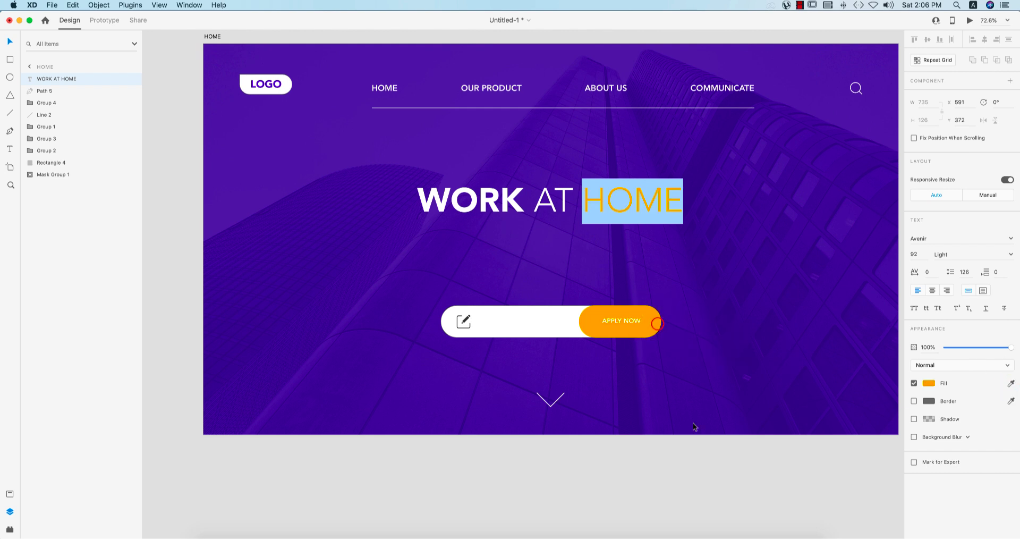
click(769, 470)
click(651, 463)
Shift the fill of the full-artboard overlay rectangle to a deeper blue-violet, about #1C0091.
click(717, 393)
click(928, 292)
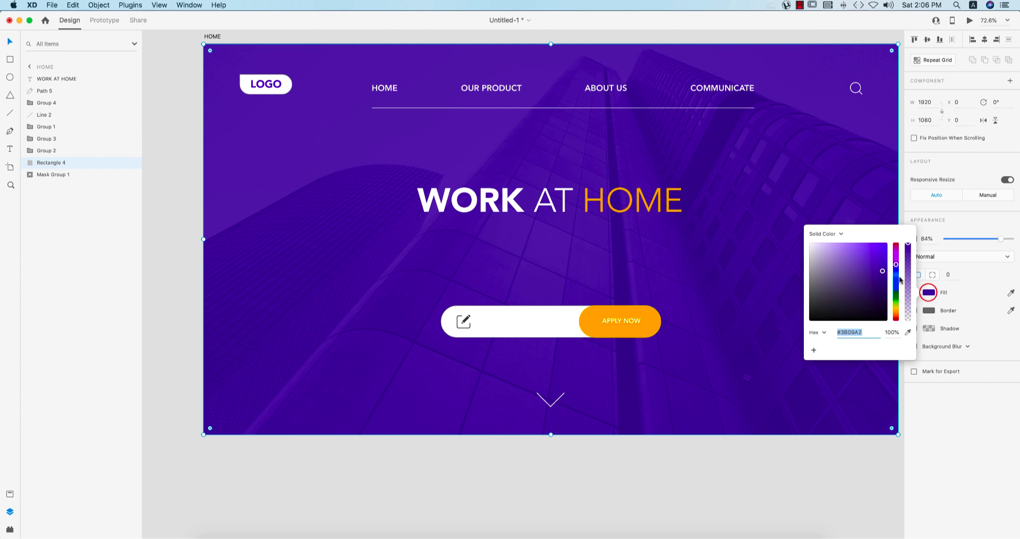
click(884, 272)
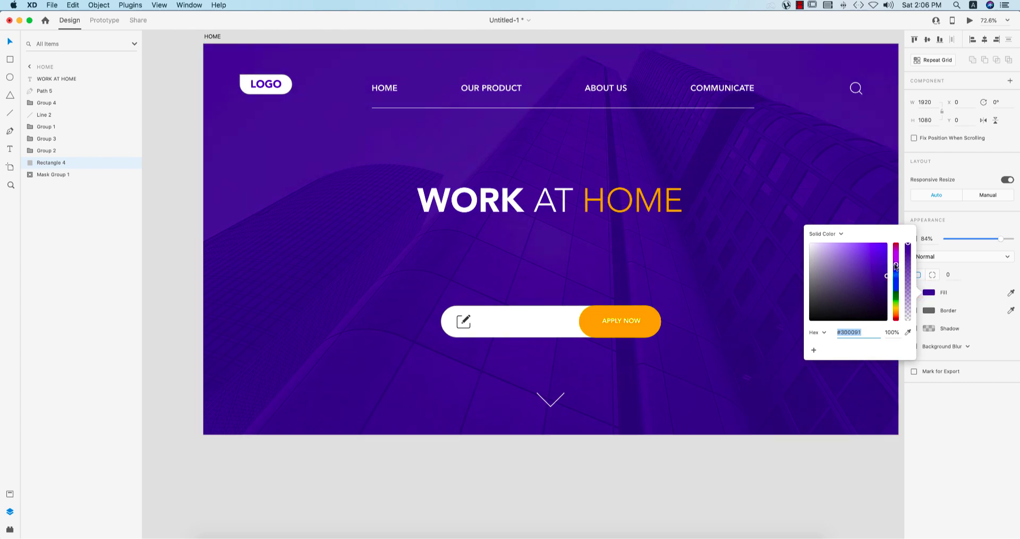
click(896, 268)
click(895, 268)
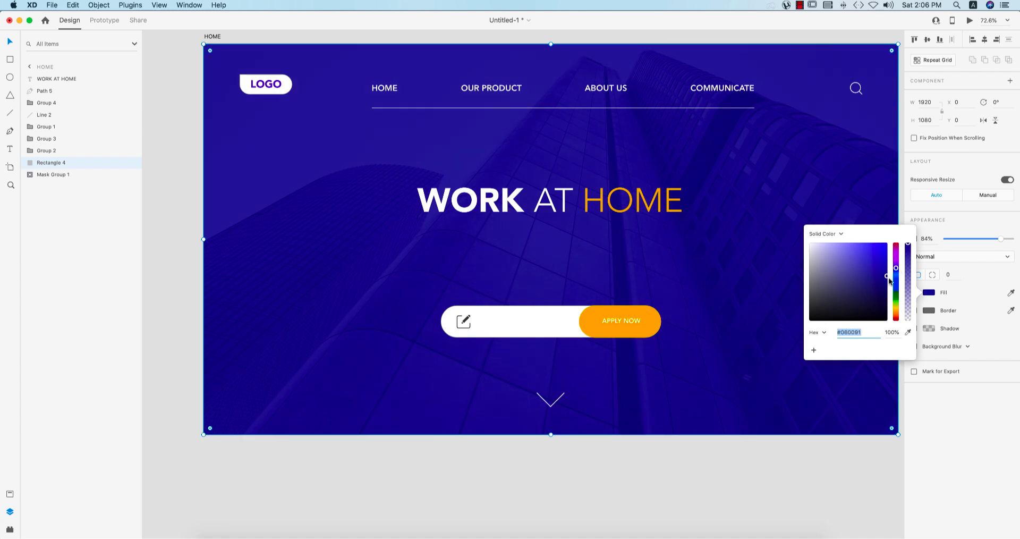
click(896, 267)
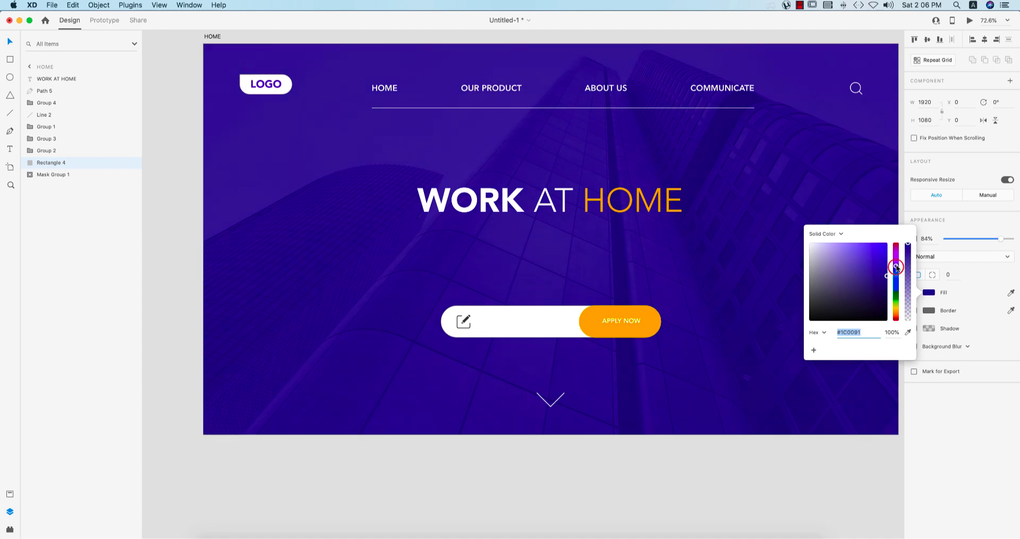
click(875, 464)
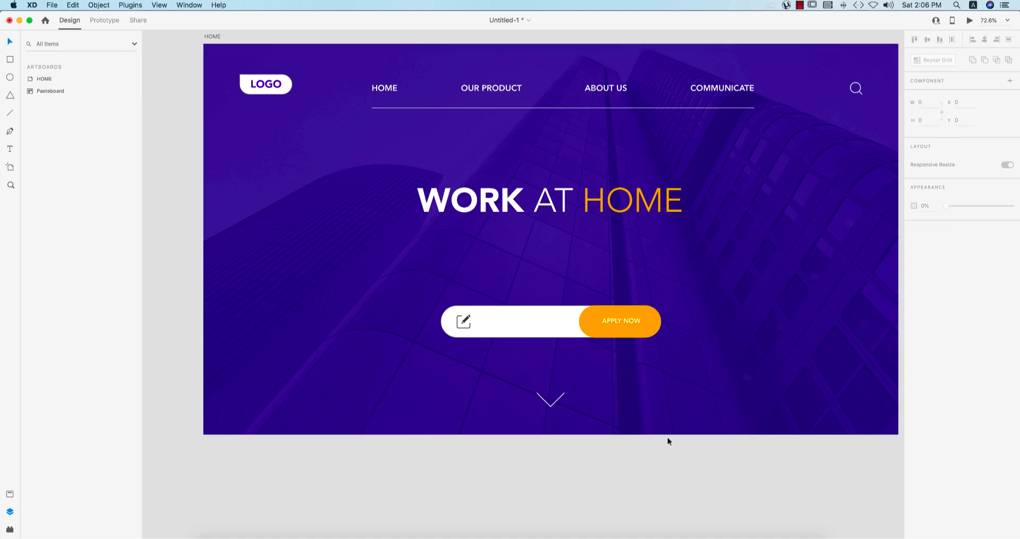
Centre the scroll chevron horizontally on the artboard.
scroll(667, 439, down, 3)
drag(716, 456, 667, 451)
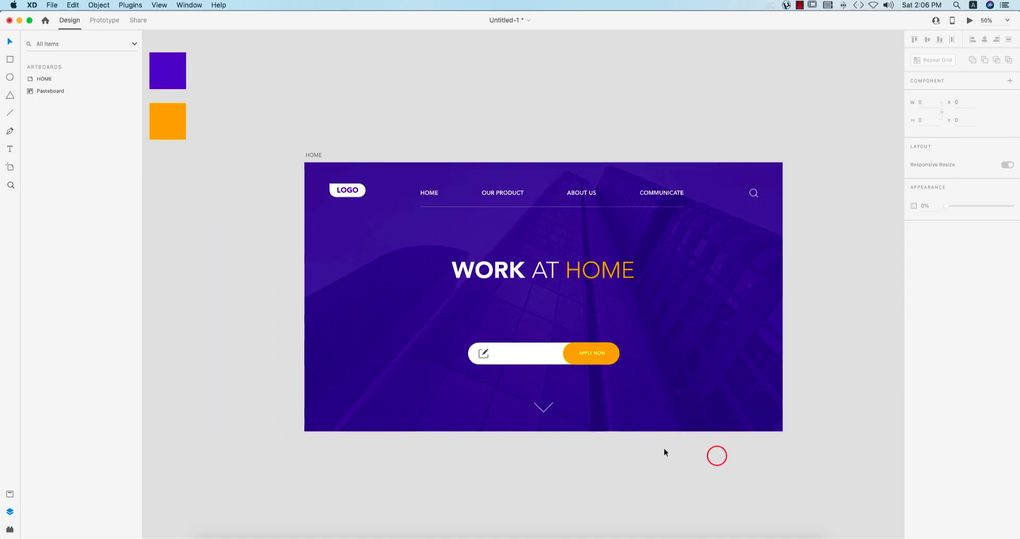
click(551, 413)
click(983, 39)
click(608, 466)
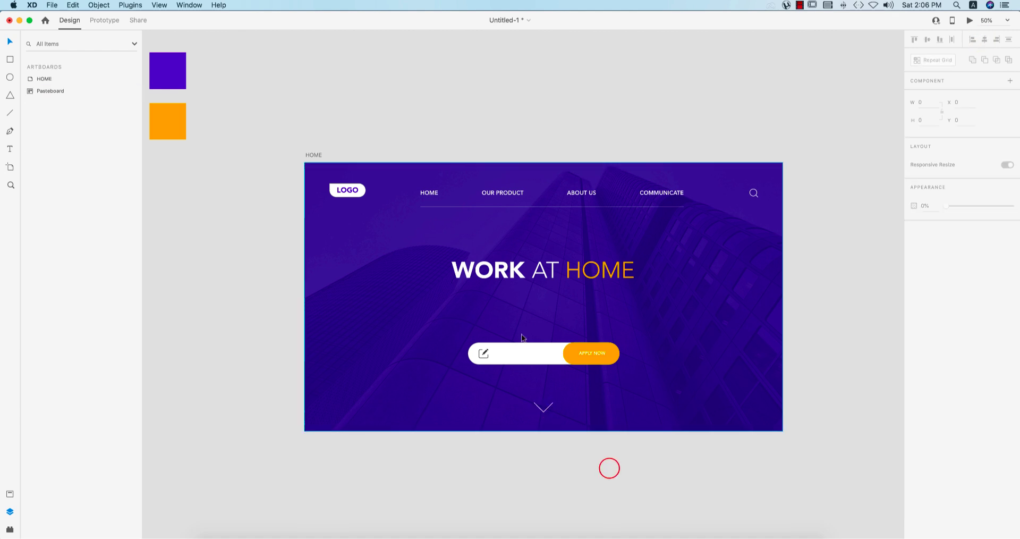
Switch to Chrome and copy the opening of the "What is Lorem Ipsum?" paragraph, up to "survived not only five centuries", from lipsum.com.
click(304, 535)
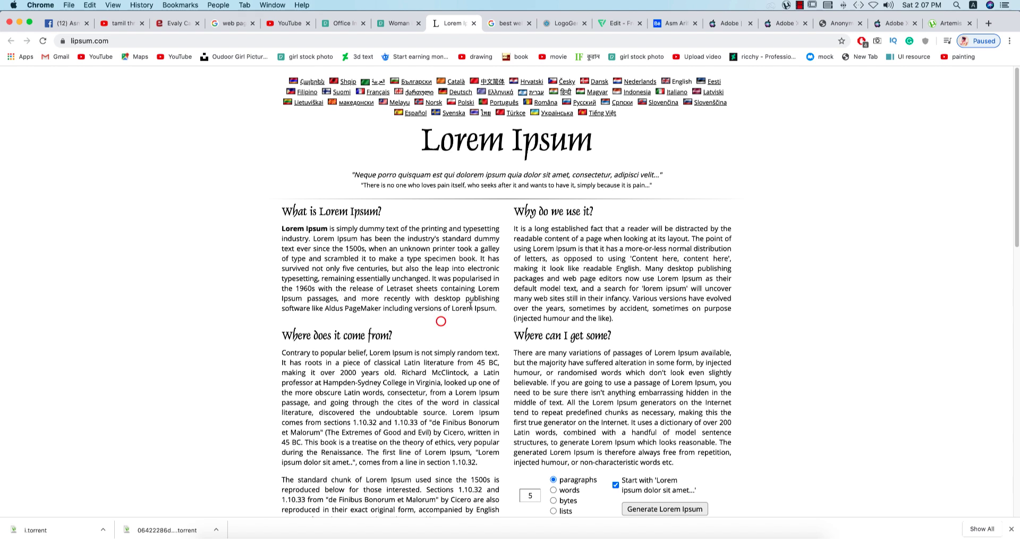
drag(278, 230, 389, 268)
key(cmd+c)
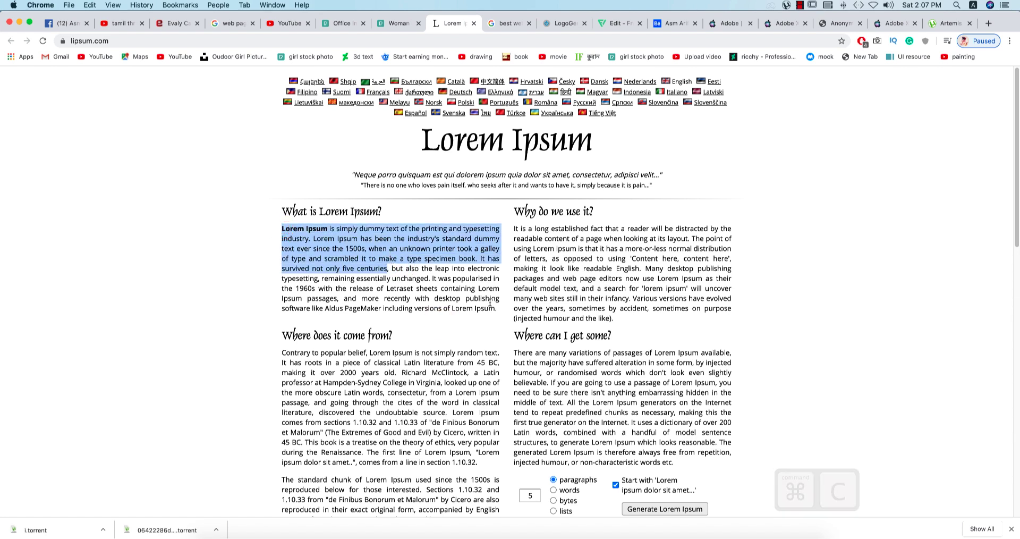
Switch back to Adobe XD and add a text area about 723 × 128 px below the heading, filled with the copied text.
click(417, 533)
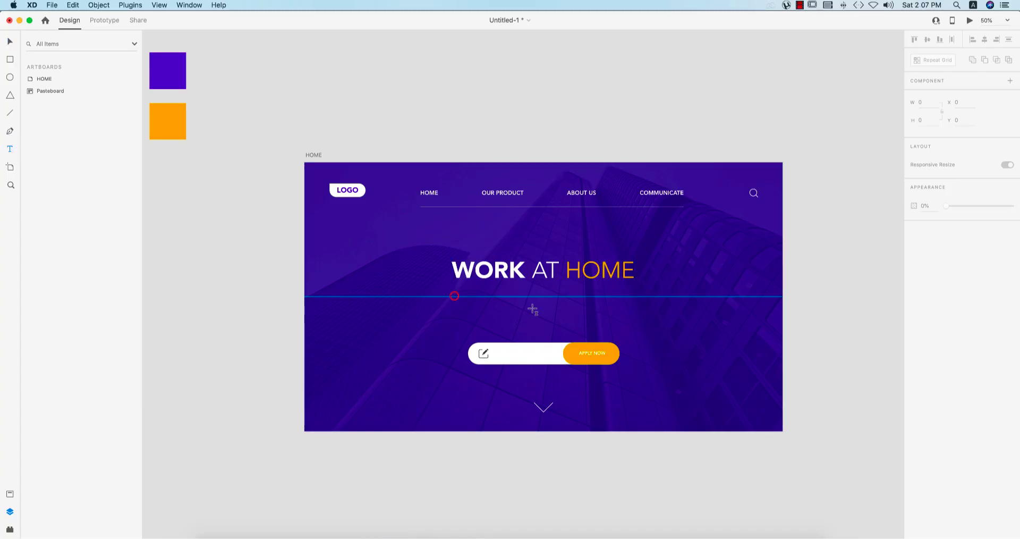
drag(454, 295, 634, 328)
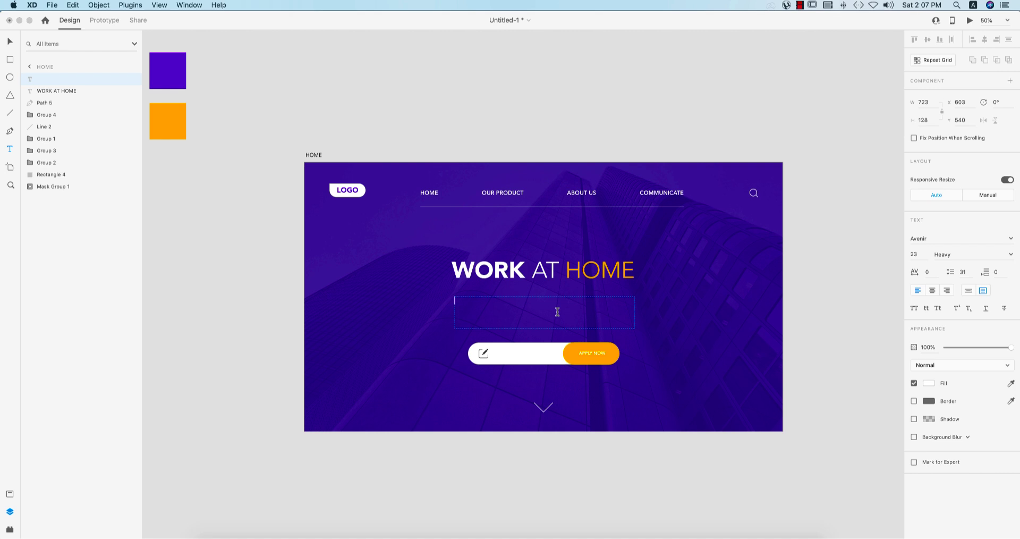
key(super+v)
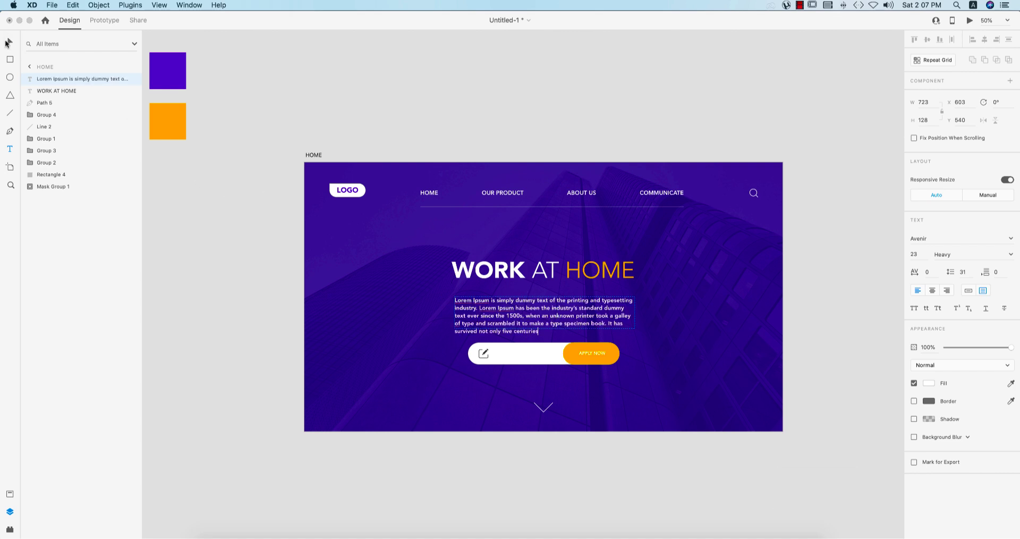
click(7, 42)
Position the paragraph closely under the heading and move the Apply Now bar slightly down to clear it.
drag(543, 329, 555, 315)
click(710, 467)
drag(592, 355, 592, 366)
click(676, 465)
Centre-align the paragraph text and move the paragraph slightly up towards the heading.
click(593, 316)
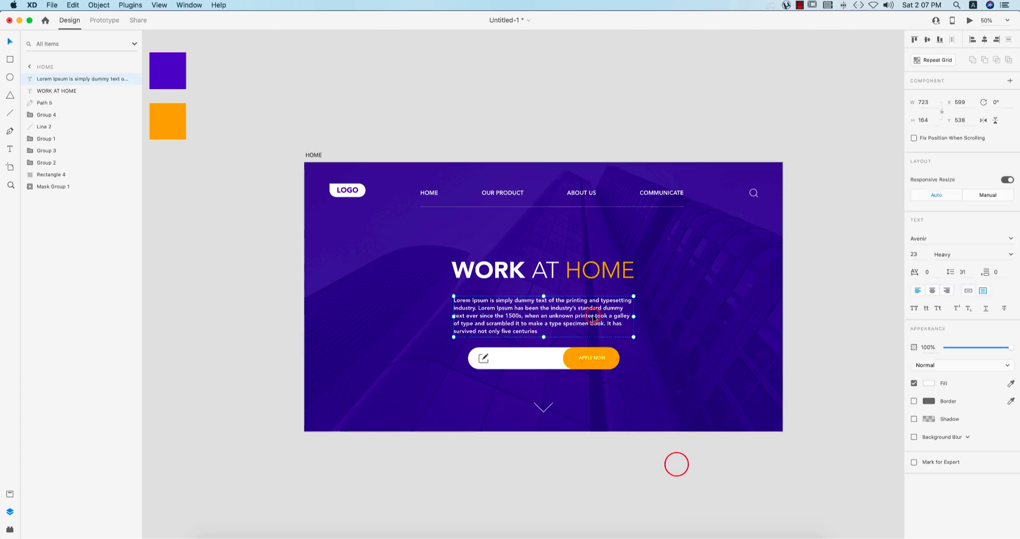
click(932, 290)
drag(550, 320, 549, 316)
click(824, 352)
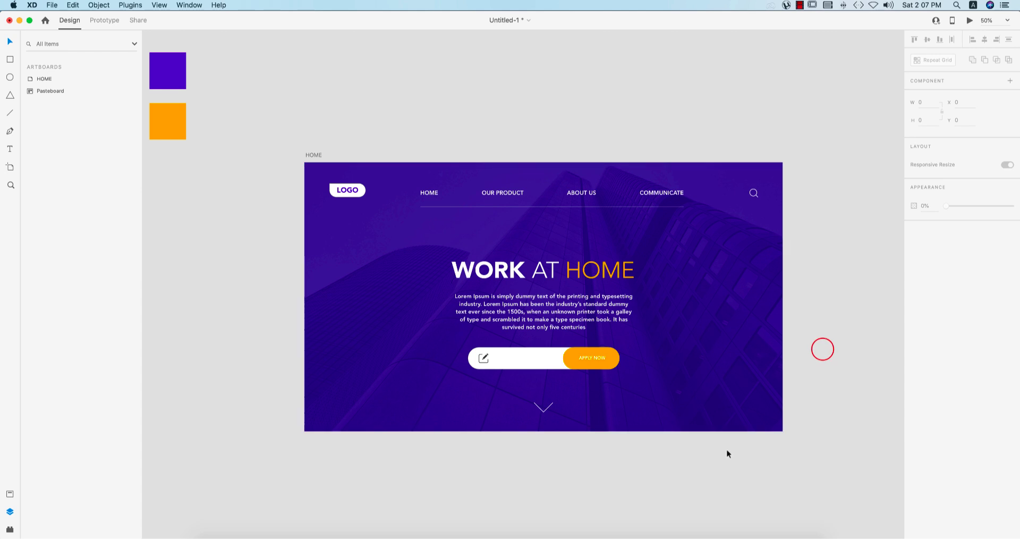
click(566, 313)
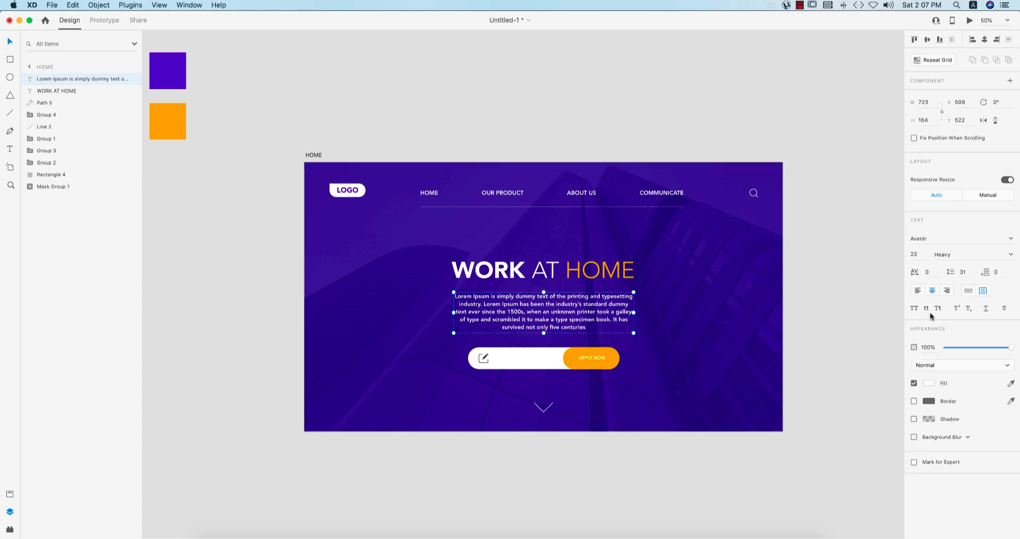
click(832, 399)
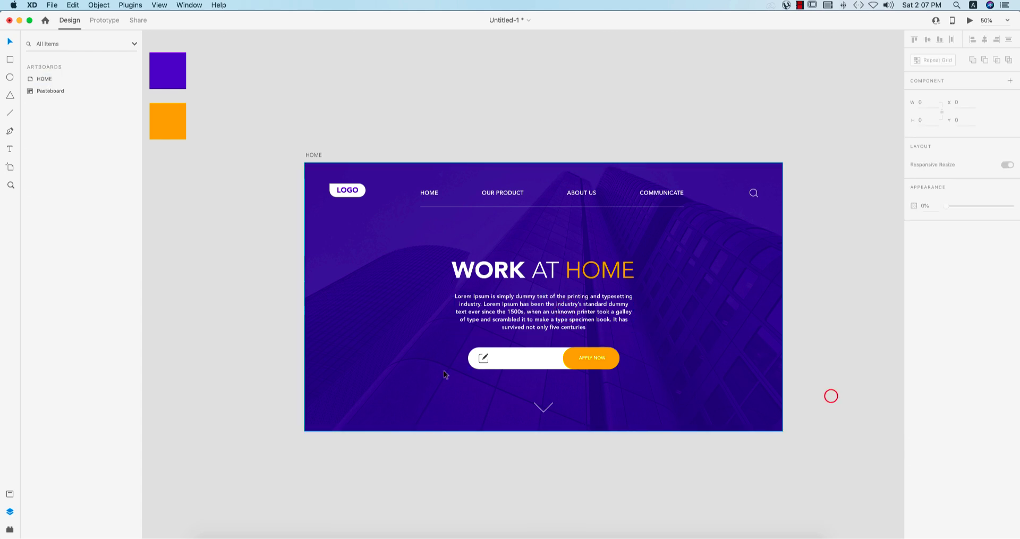
click(744, 464)
Move the heading up and the Apply Now bar down, and distribute the heading, paragraph and bar evenly in the vertical direction.
drag(586, 273, 584, 266)
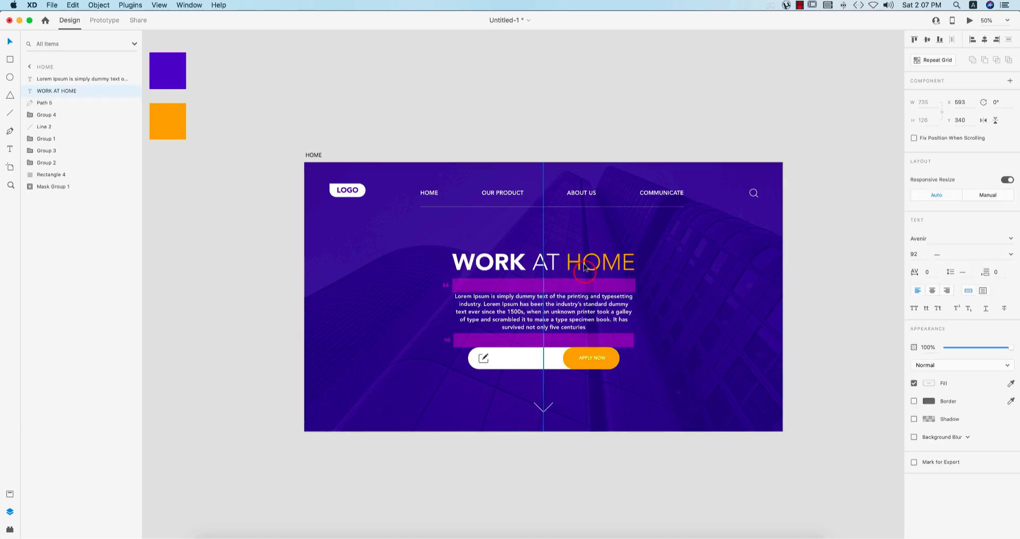
drag(580, 354, 581, 363)
click(573, 318)
shift+click(583, 269)
shift+click(574, 365)
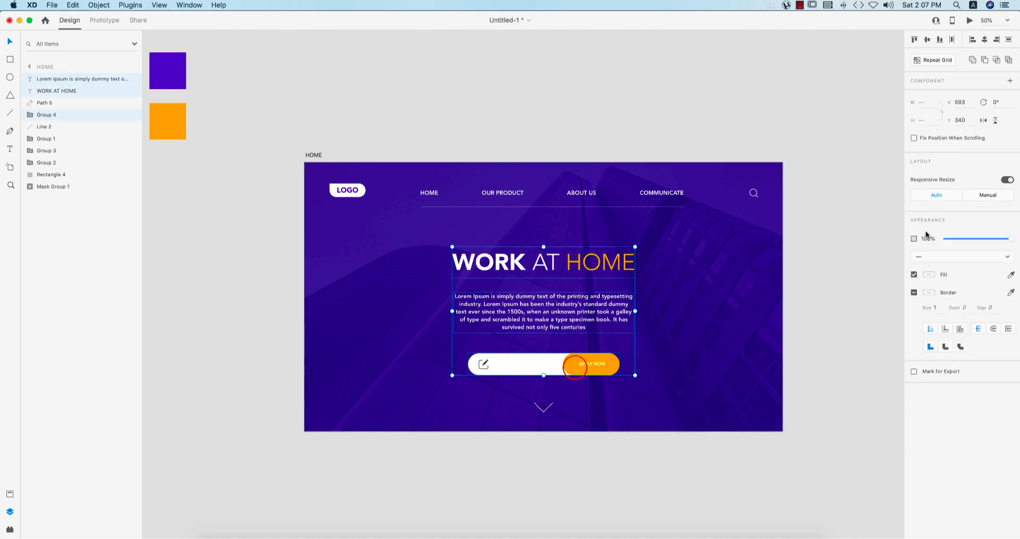
key(shift+super+v)
key(Escape)
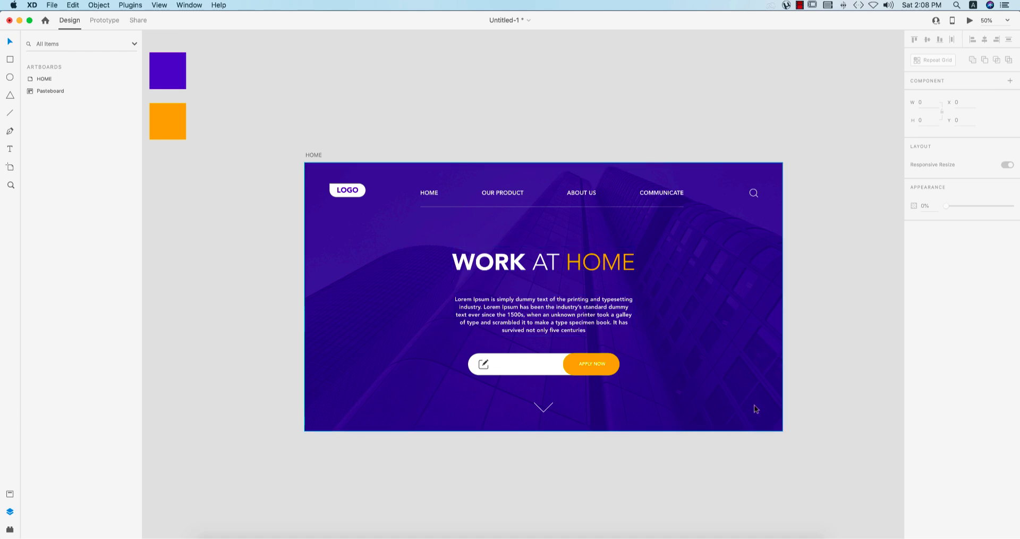
Shrink the scroll chevron and move it down, close to the artboard's lower edge and horizontally centred.
click(549, 408)
drag(549, 408, 551, 410)
drag(550, 407, 545, 422)
click(640, 487)
click(621, 465)
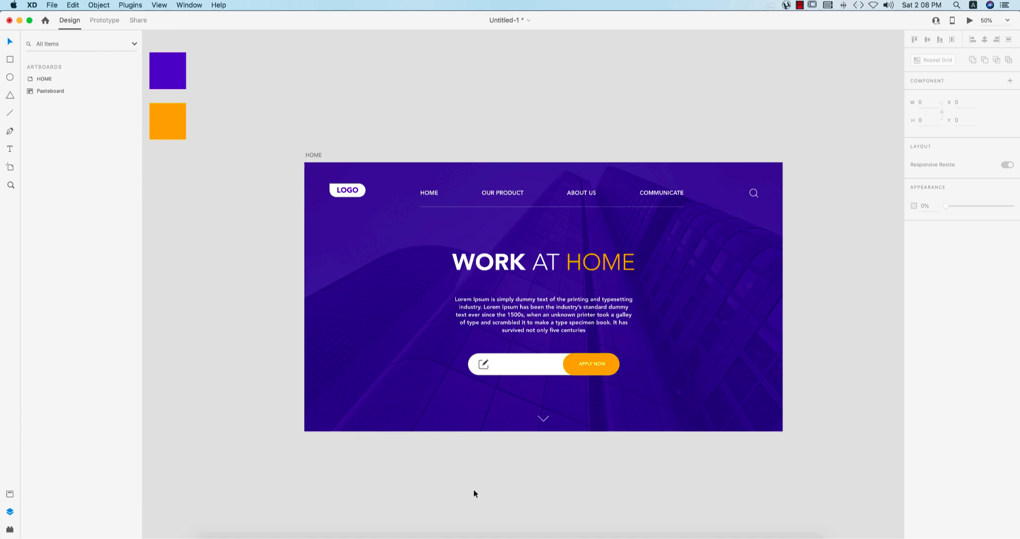
Save the document as "web page" on the Apps And Work drive.
key(super+s)
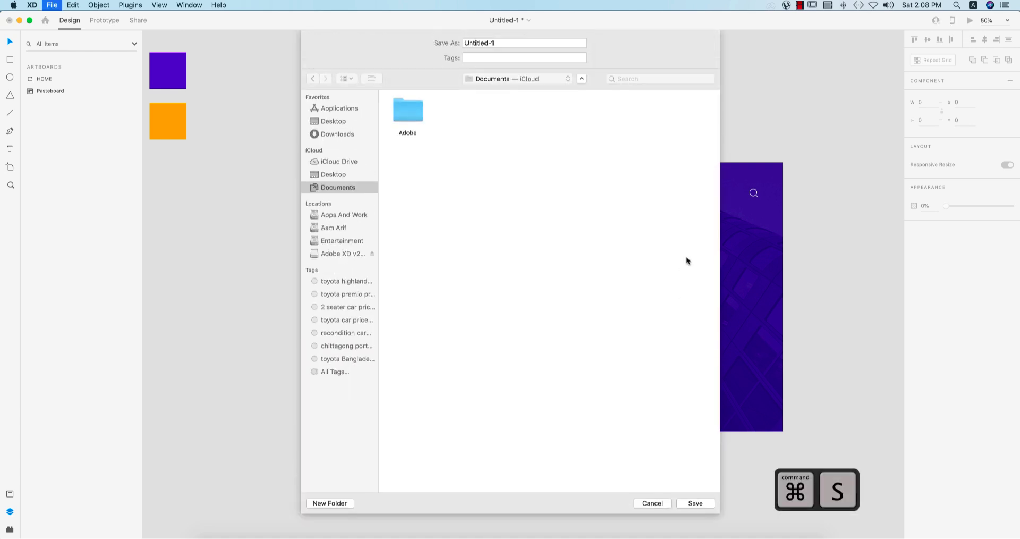
click(336, 214)
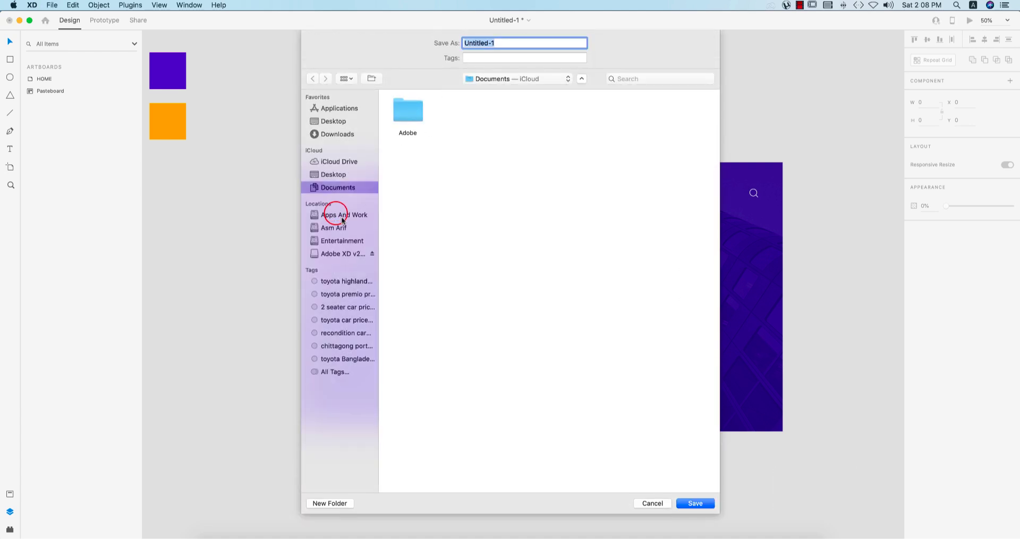
click(706, 503)
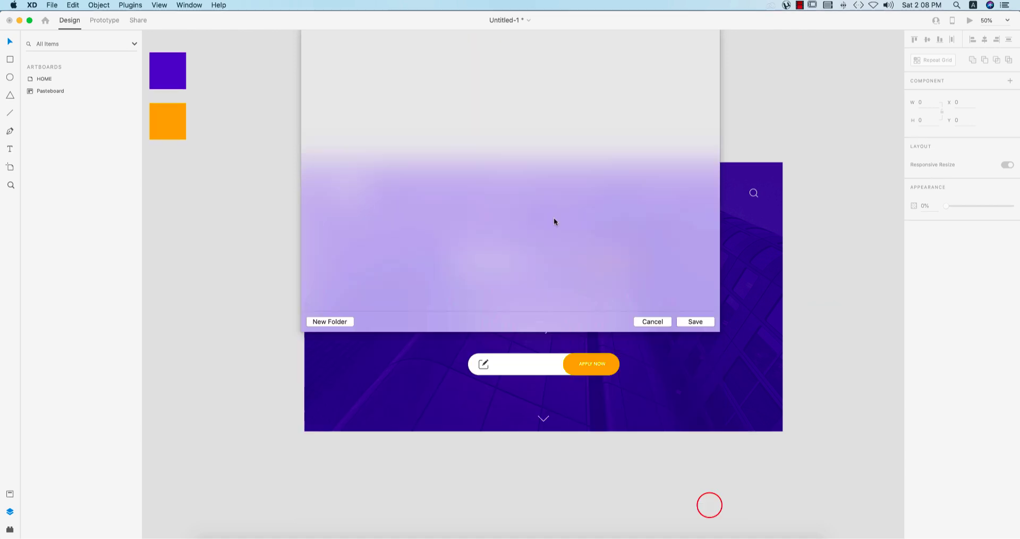
Switch to Illustrator and copy the solid black round Facebook, LinkedIn and Behance icons from the social media logo collection.
click(317, 533)
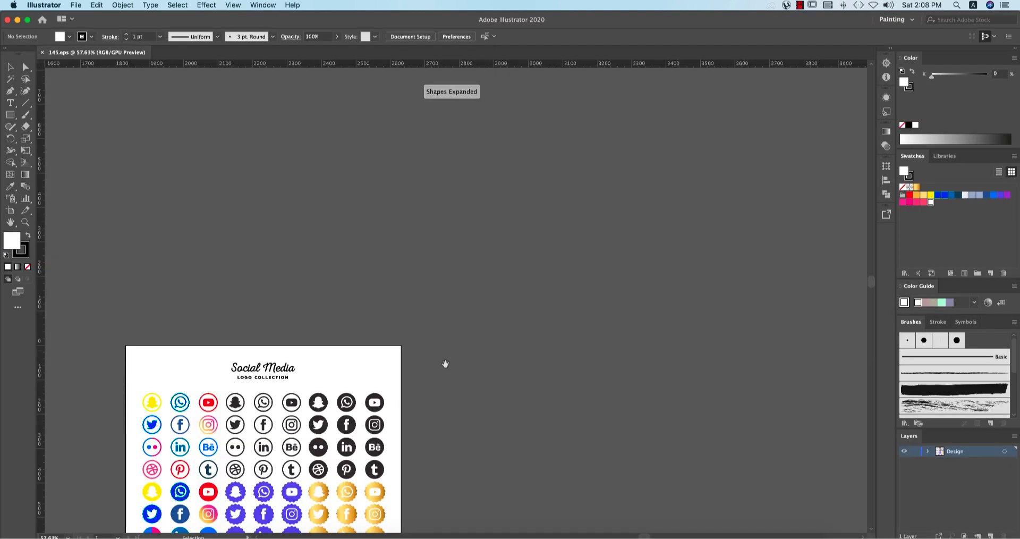
drag(445, 363, 596, 240)
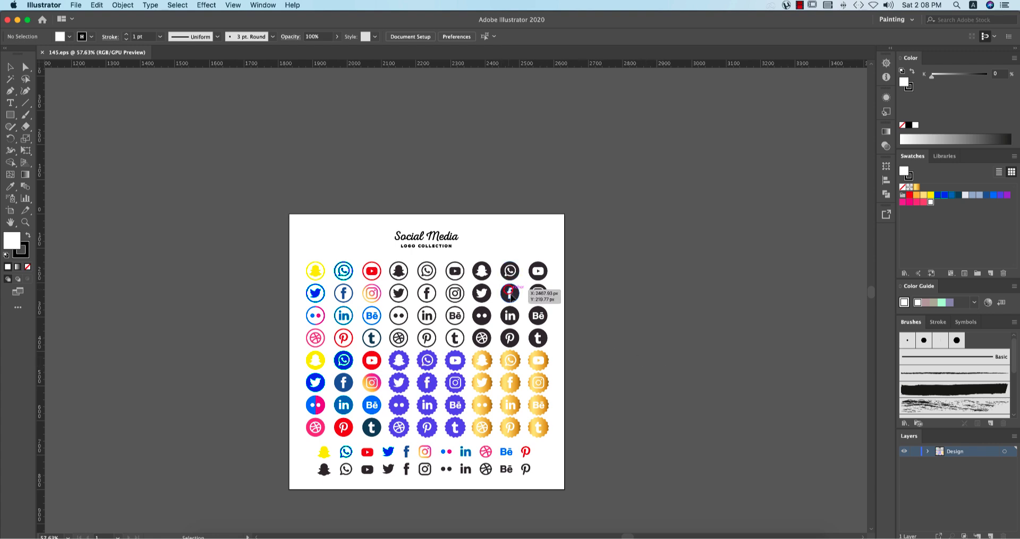
click(509, 291)
shift+click(509, 315)
shift+click(538, 315)
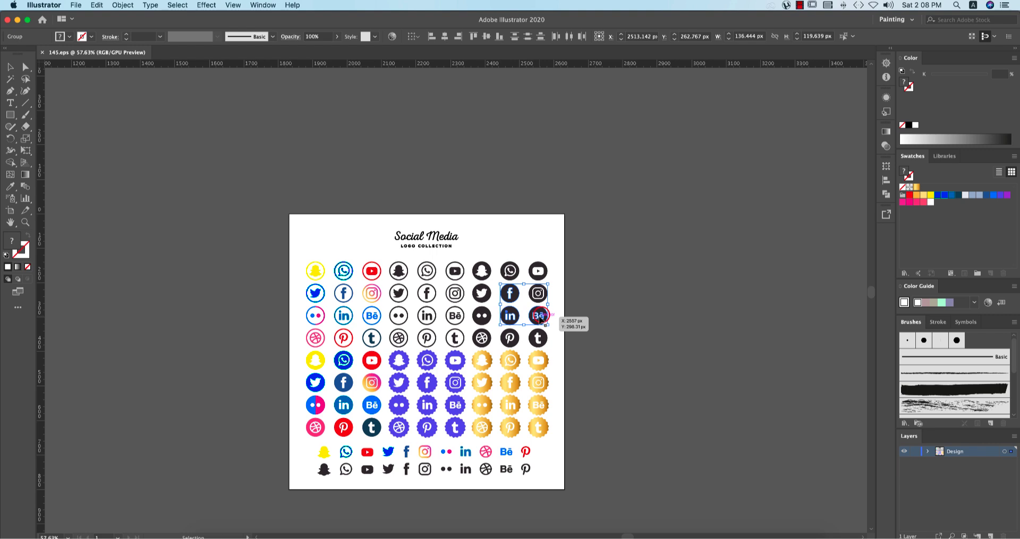
key(super+c)
Switch back to Adobe XD, paste the copied social icons and place them on the pasteboard below the artboard.
click(422, 535)
key(super+v)
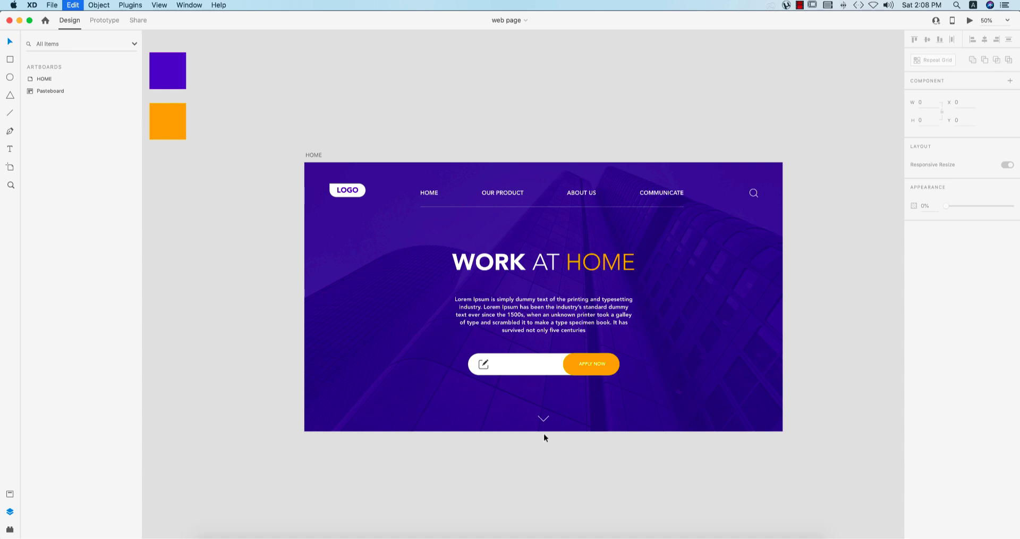
drag(536, 292, 518, 359)
click(664, 496)
Ungroup the pasted set so the Facebook, LinkedIn and Behance icons can be selected individually.
right_click(559, 356)
click(585, 425)
click(525, 407)
click(518, 378)
scroll(517, 378, up, 10)
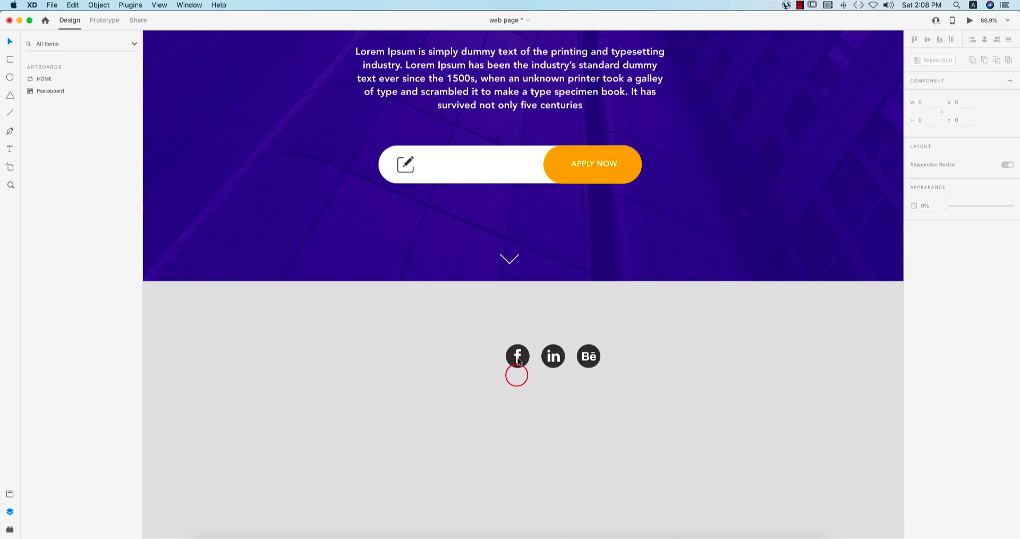
click(538, 361)
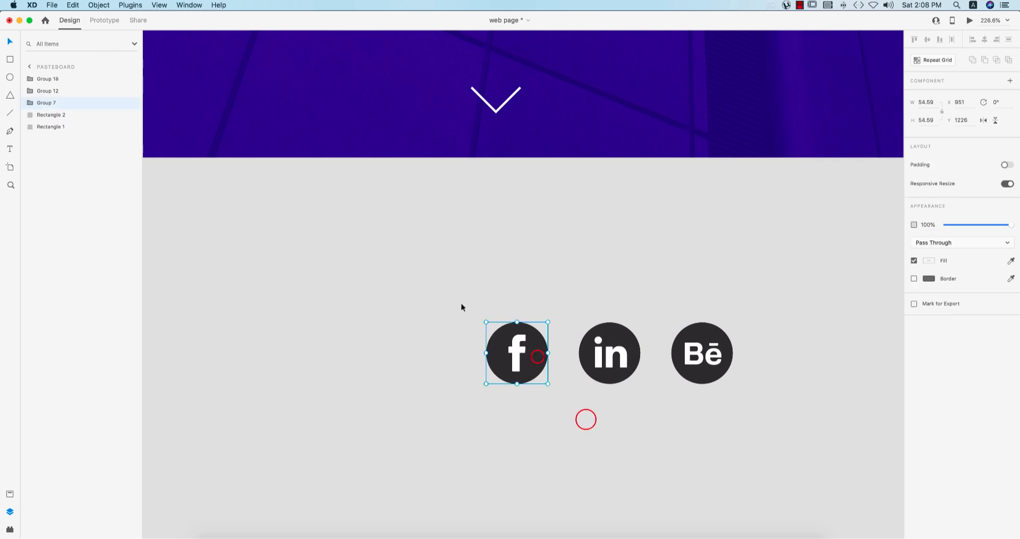
scroll(432, 429, right, 5)
click(512, 428)
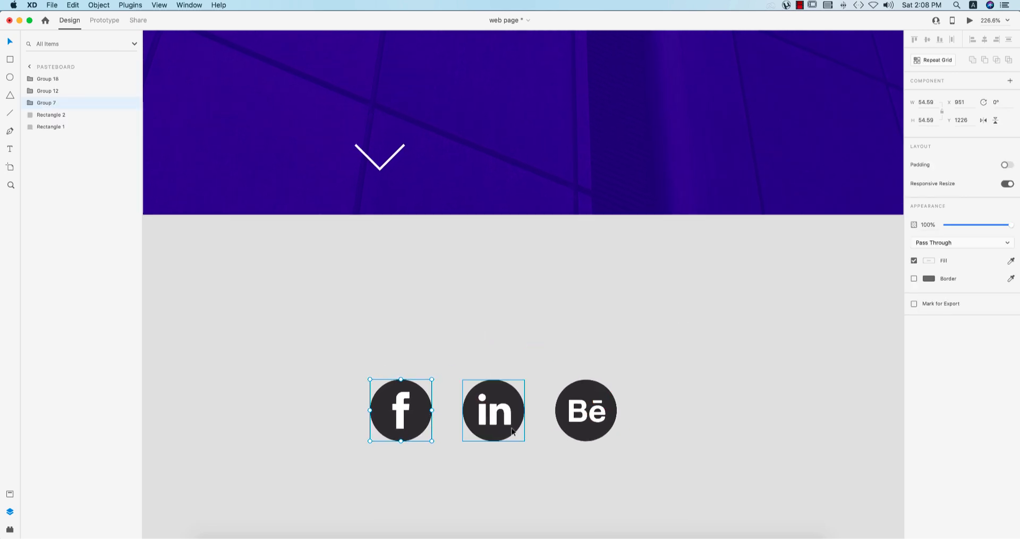
click(596, 429)
Ungroup the Facebook, LinkedIn and Behance icons one by one to separate each circle from its symbol.
click(420, 423)
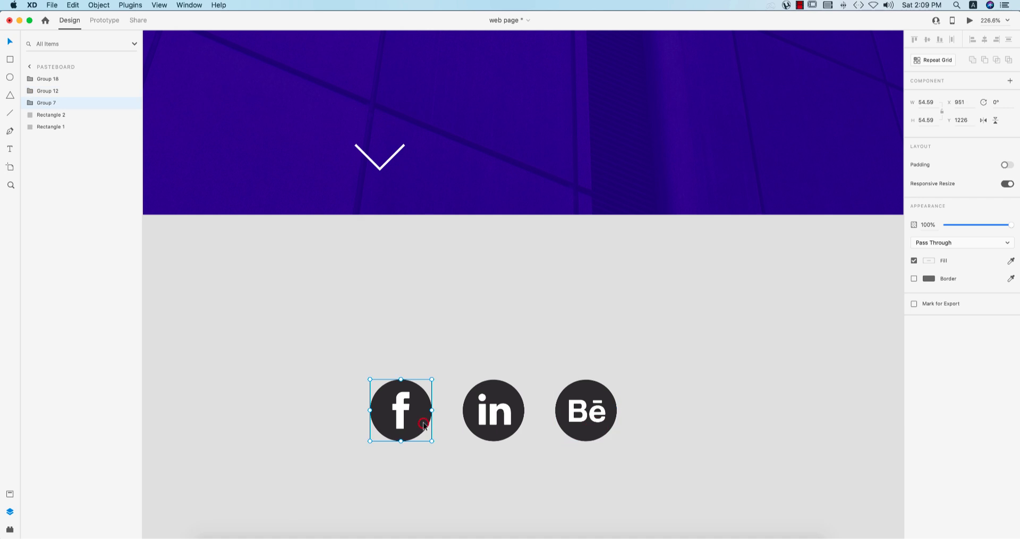
right_click(422, 422)
click(453, 426)
click(507, 424)
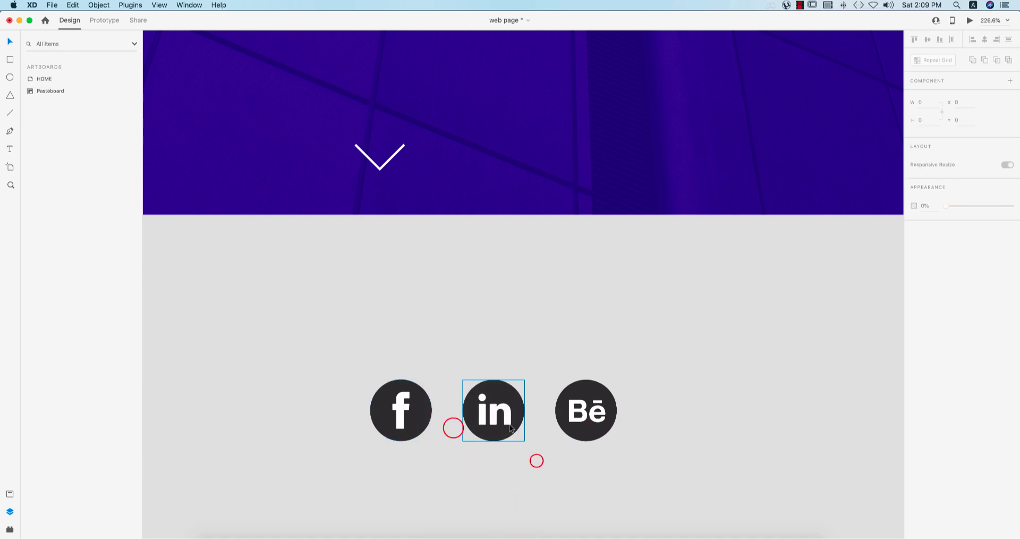
right_click(510, 425)
click(534, 425)
click(574, 425)
right_click(577, 428)
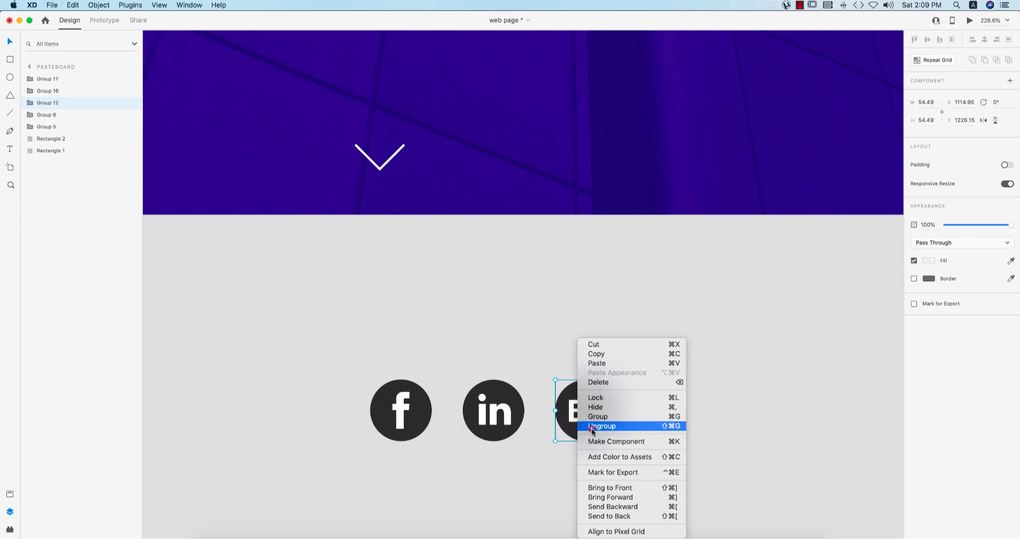
click(592, 427)
click(534, 475)
Fill the Behance icon's circle with the off-white colour sampled from the interface background.
click(421, 425)
shift+click(497, 436)
shift+click(579, 430)
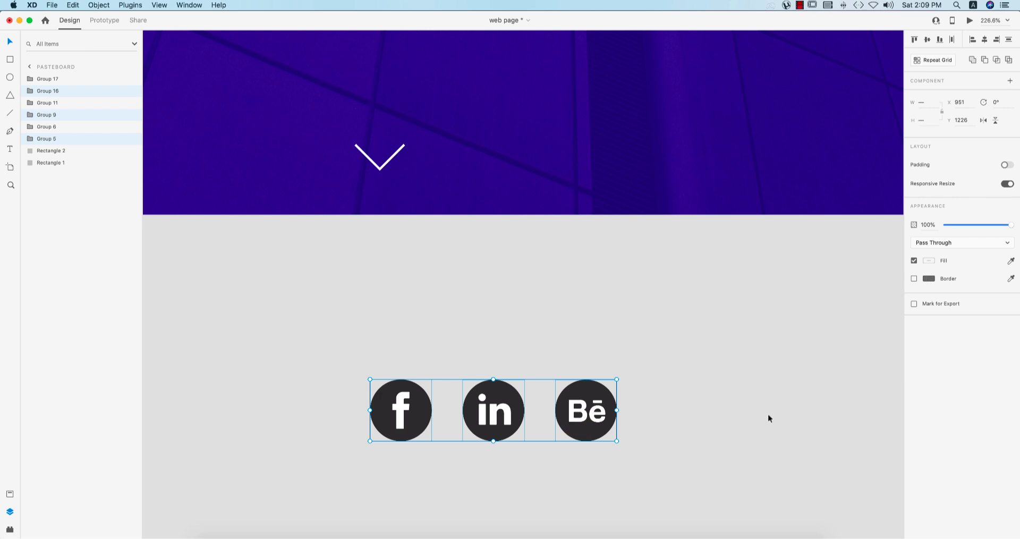
click(707, 418)
click(603, 429)
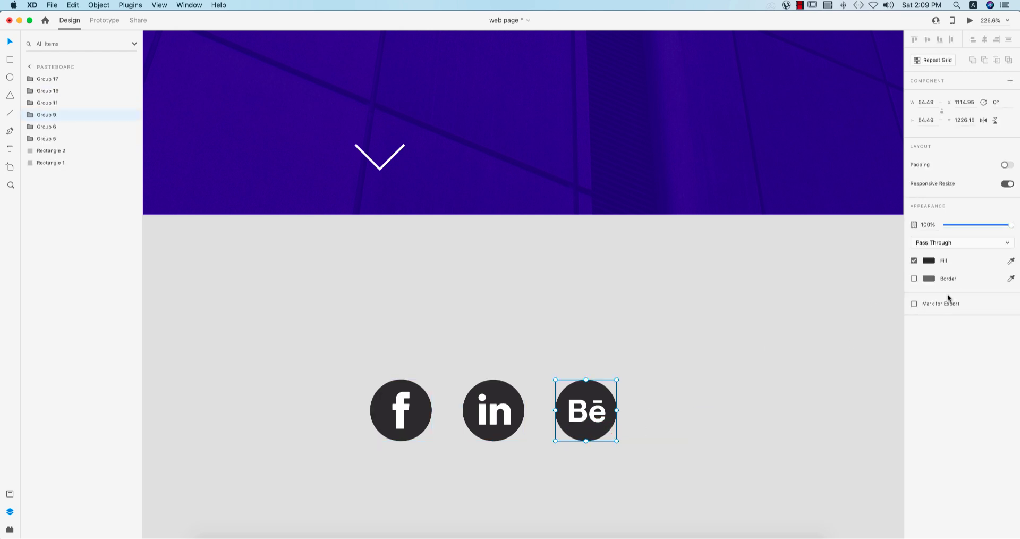
click(950, 388)
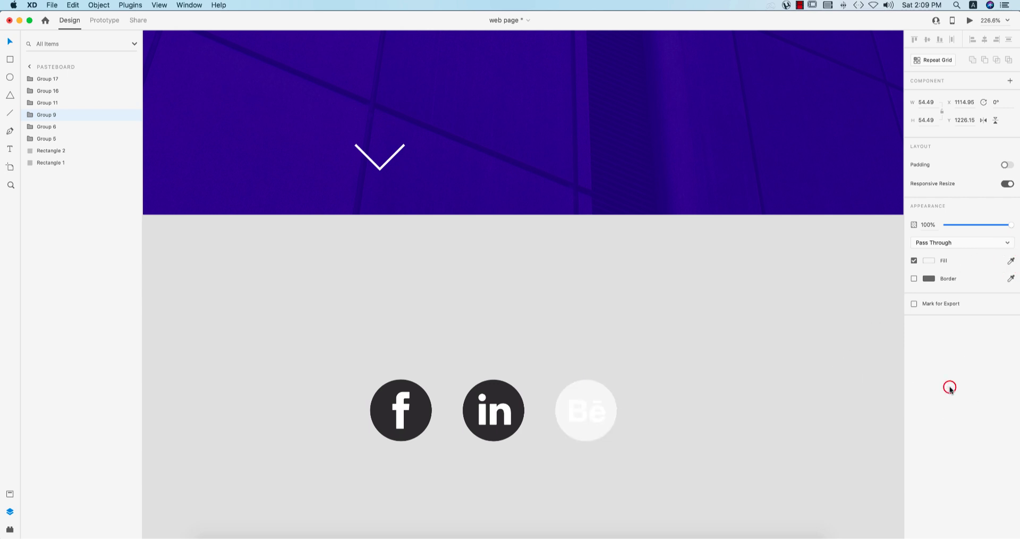
click(505, 397)
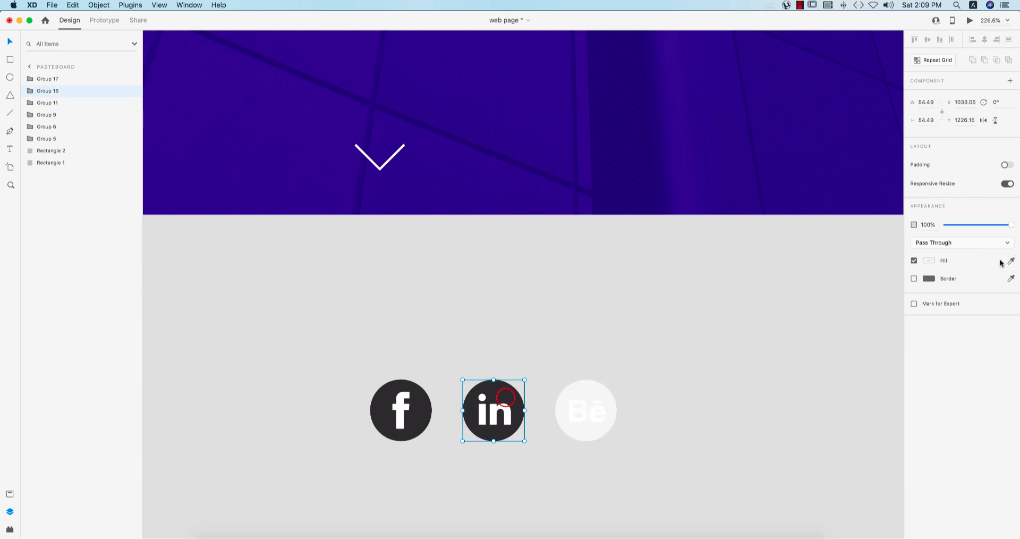
click(972, 381)
key(super+z)
key(super+z)
Ungroup the LinkedIn icon once more and fill its circle with the same sampled off-white.
right_click(504, 415)
click(523, 426)
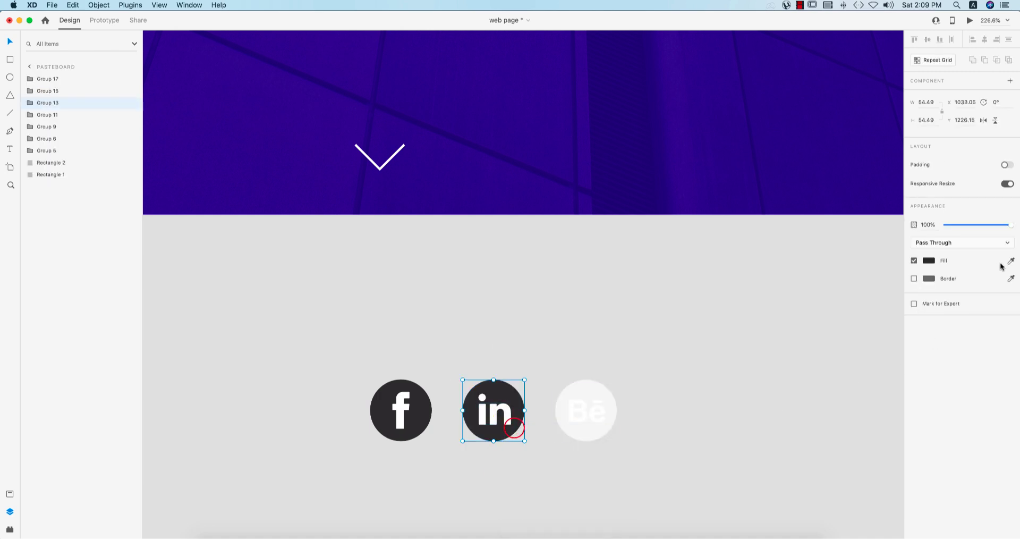
click(959, 383)
click(488, 470)
Fill the Facebook icon's circle with the off-white sampled from the interface background.
click(420, 426)
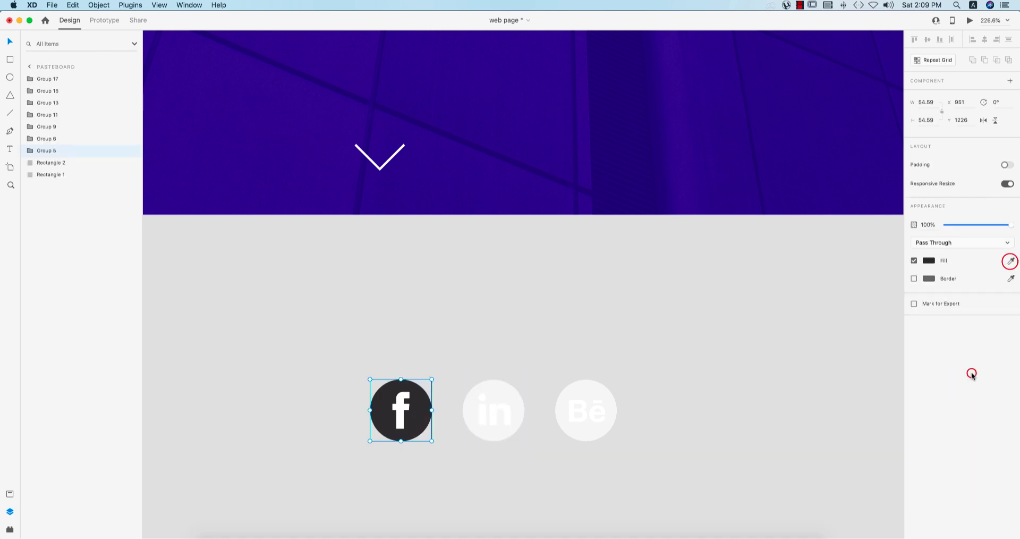
click(1009, 261)
click(973, 380)
click(520, 479)
Set the fill of the Facebook "f" symbol to a bright blue.
double_click(402, 409)
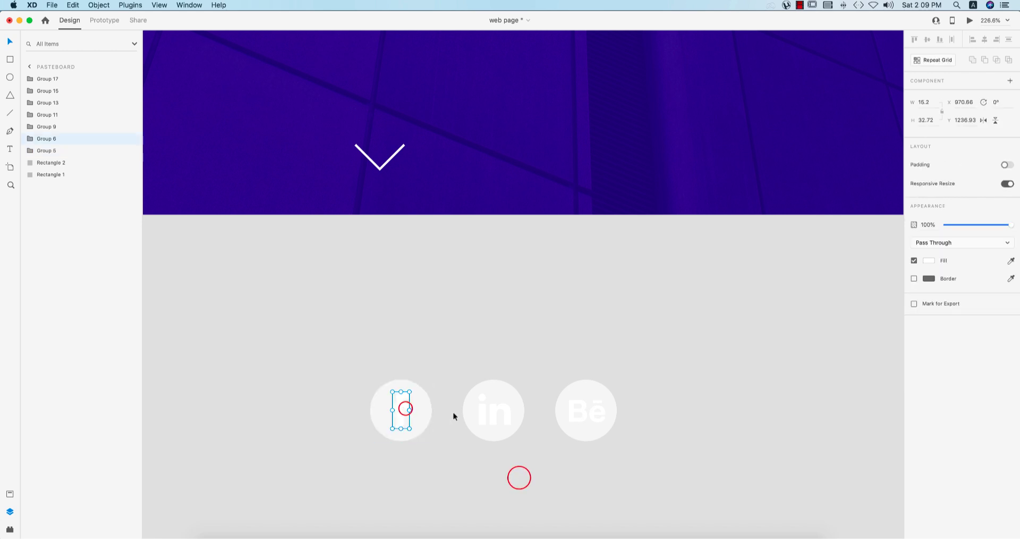
click(934, 261)
drag(895, 284, 896, 247)
click(874, 218)
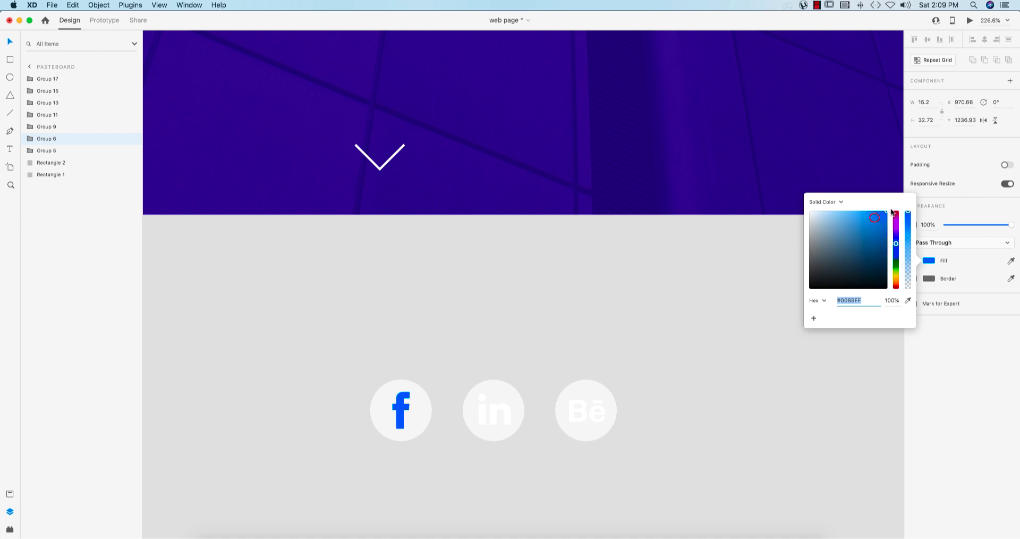
click(762, 391)
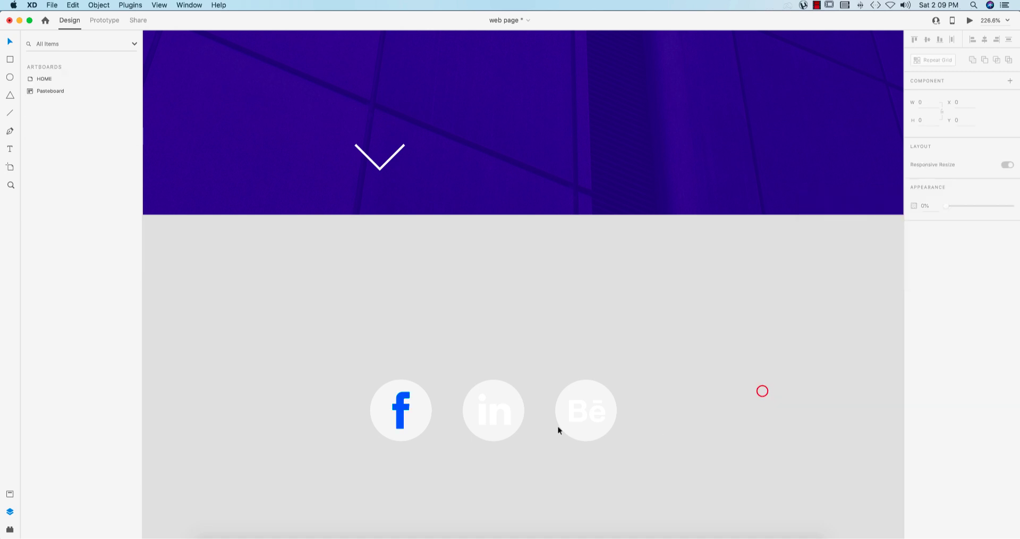
Set the fill of both parts of the LinkedIn "in" symbol to a dark blue.
click(508, 413)
shift+click(483, 398)
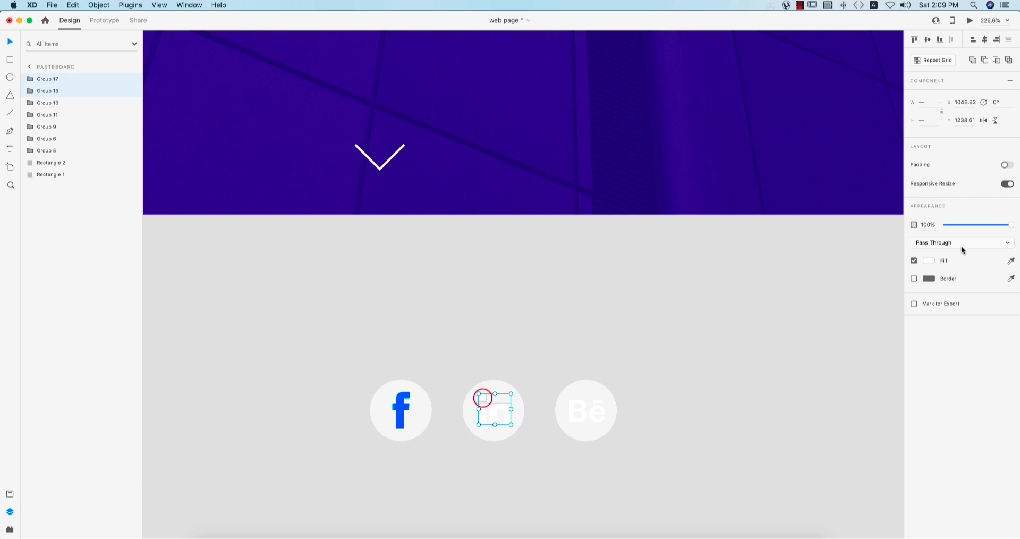
click(930, 260)
click(896, 246)
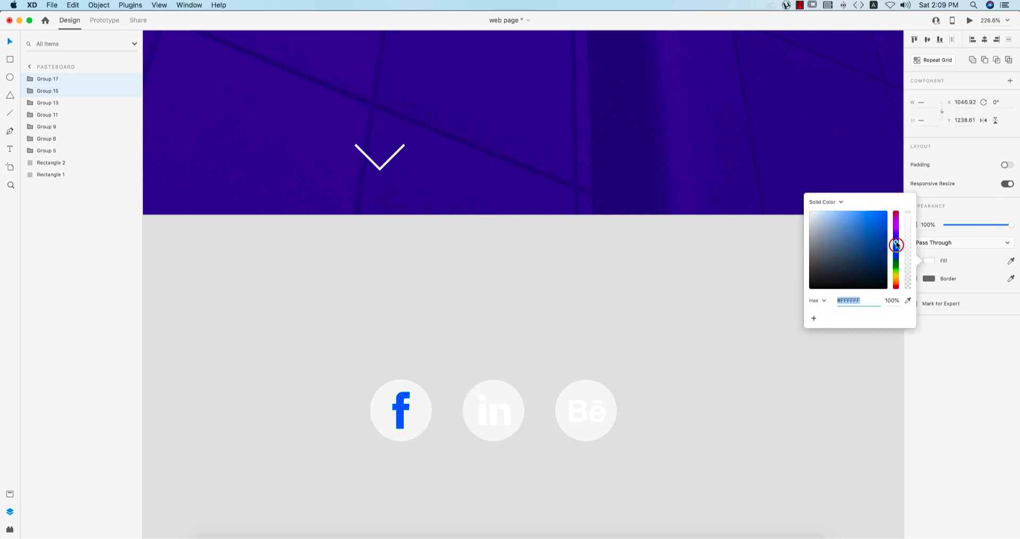
drag(877, 235, 884, 231)
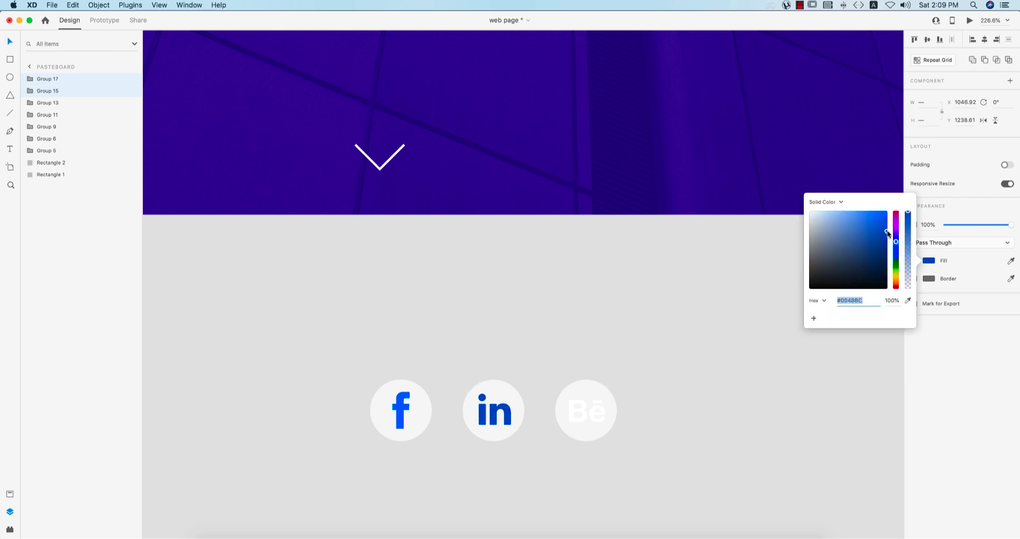
Set the fill of the Behance "Bē" symbol to a medium blue.
click(598, 413)
double_click(598, 414)
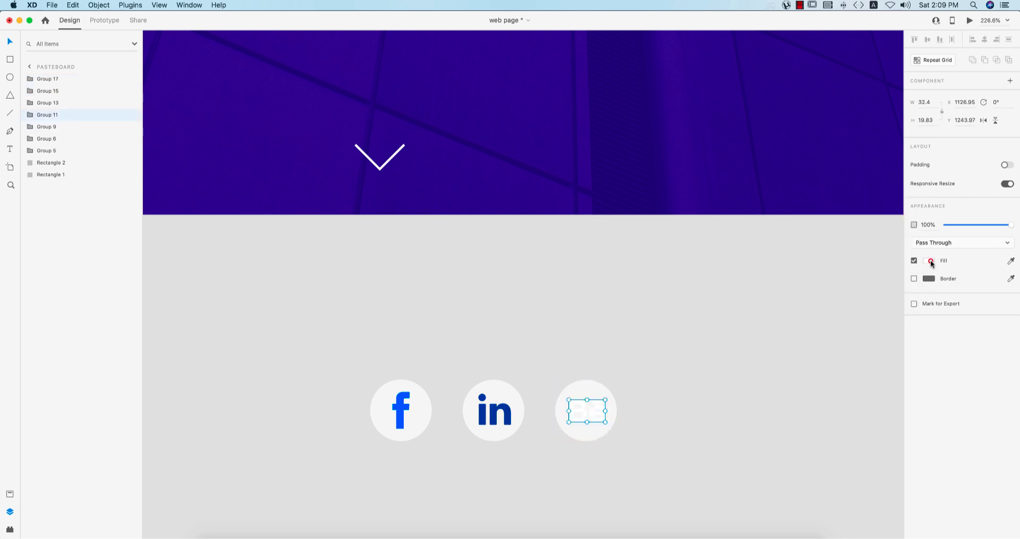
click(930, 260)
click(896, 246)
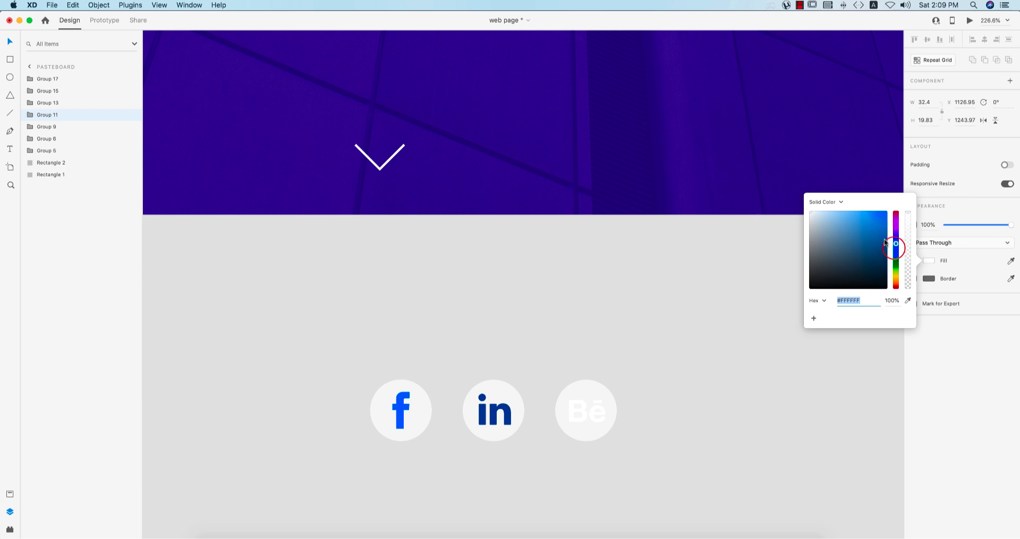
drag(884, 240, 876, 220)
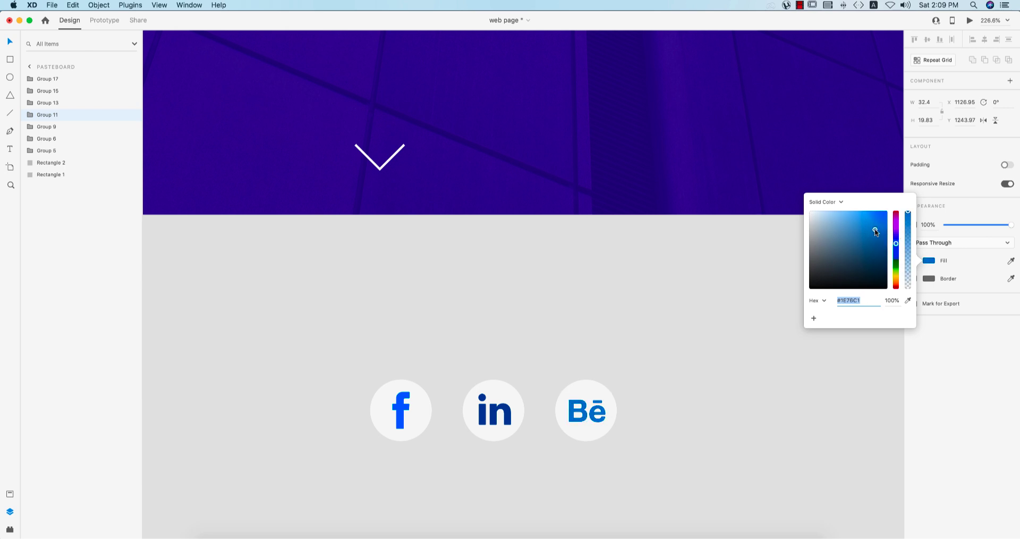
click(739, 379)
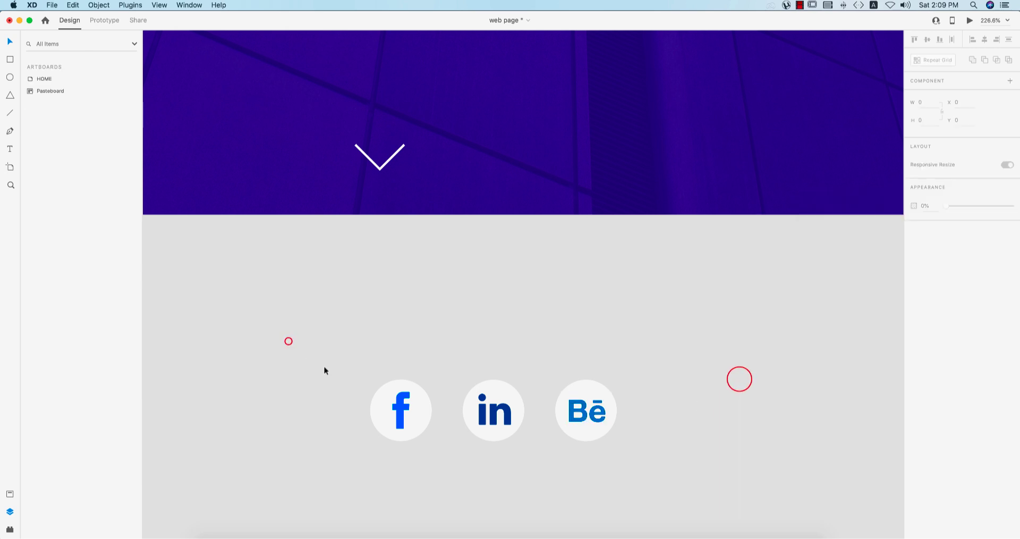
Group all the recoloured social icon pieces and move the group into the lower-left corner of the HOME artboard.
drag(288, 340, 728, 468)
key(super+g)
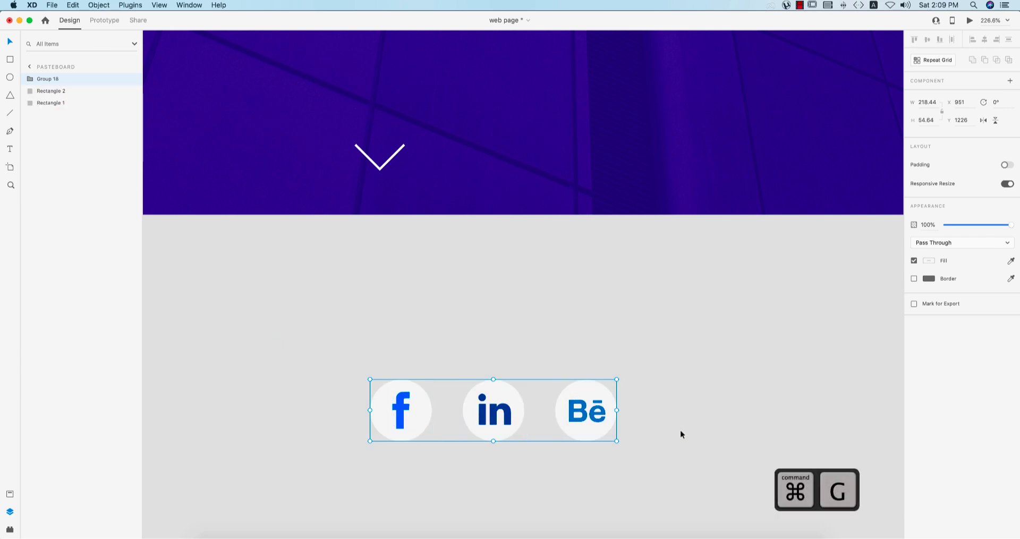
scroll(692, 442, down, 10)
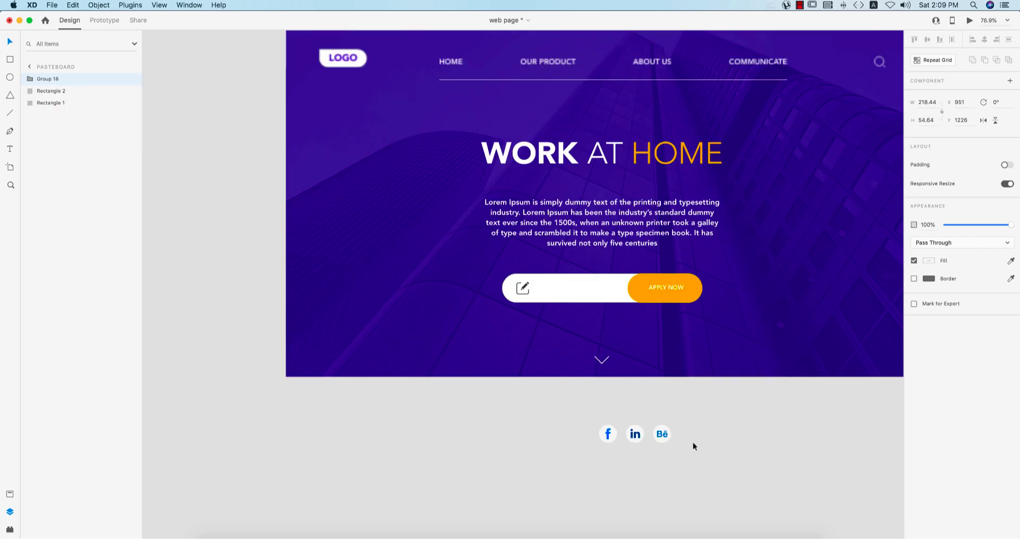
scroll(693, 442, down, 4)
drag(670, 436, 427, 370)
Align the social icon group's left edge with the left edge of the logo.
shift+click(409, 118)
click(972, 40)
key(super+z)
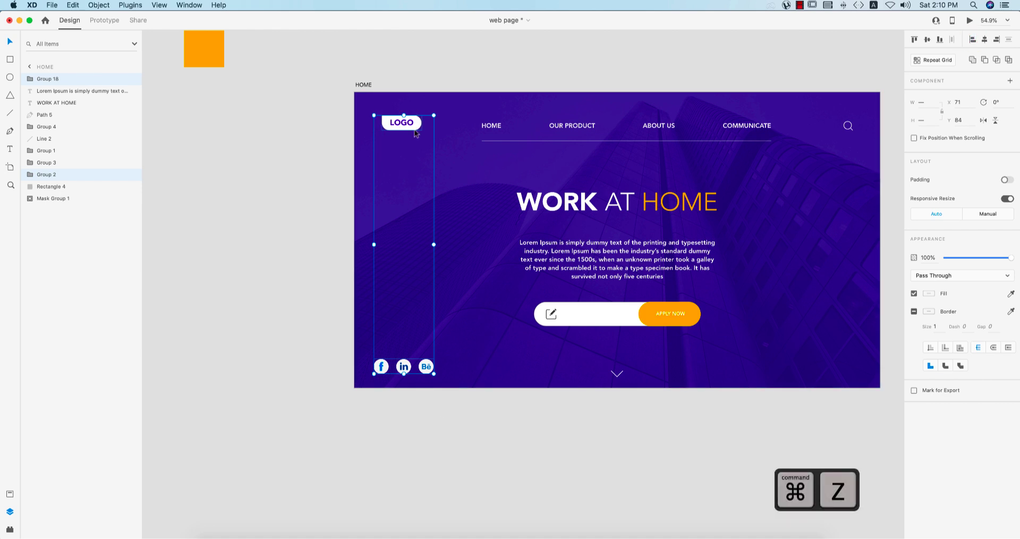
click(414, 129)
Switch to Illustrator and copy the plain black WhatsApp icon from the bottom row of the social media logo collection.
scroll(438, 420, right, 5)
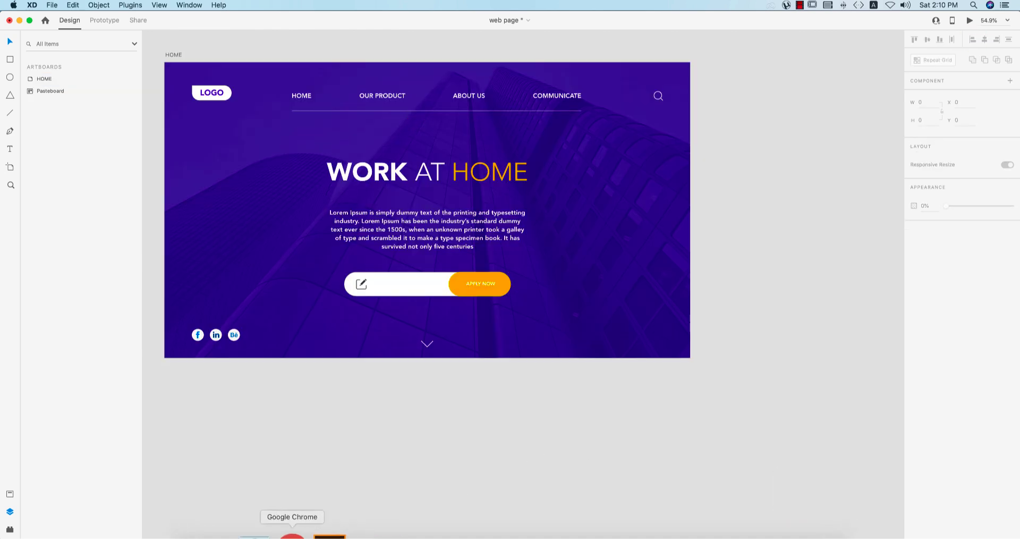
click(292, 535)
click(311, 536)
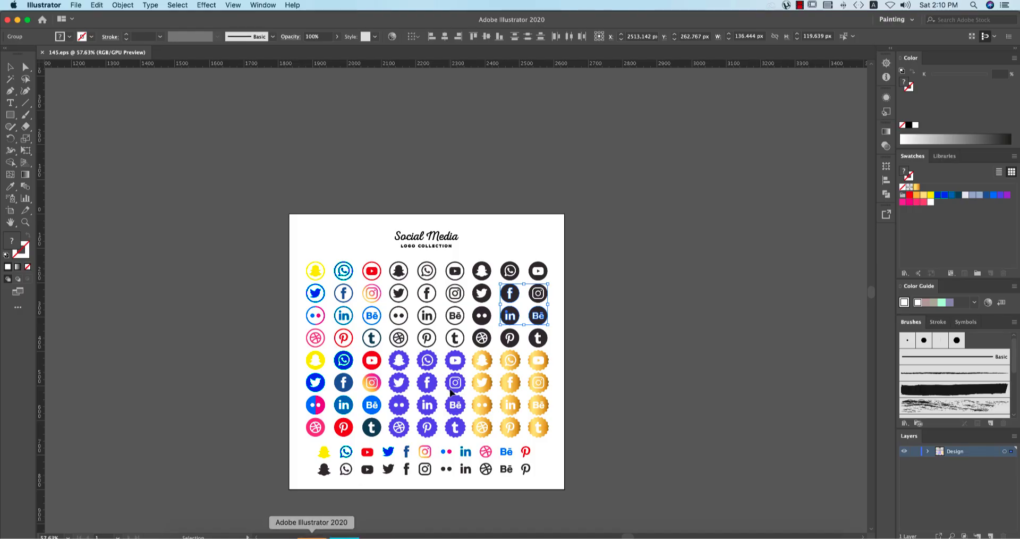
key(super+shift+a)
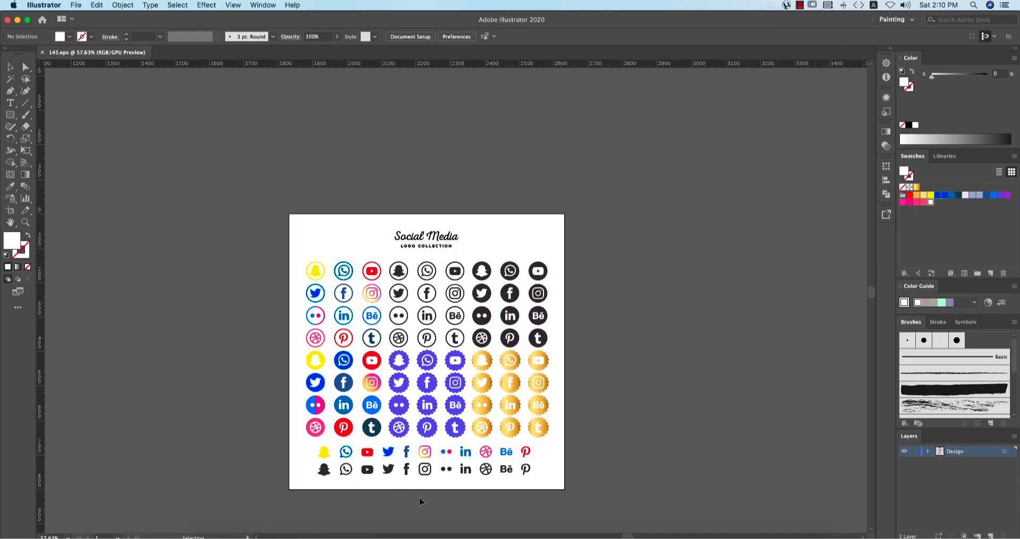
click(345, 469)
key(super+c)
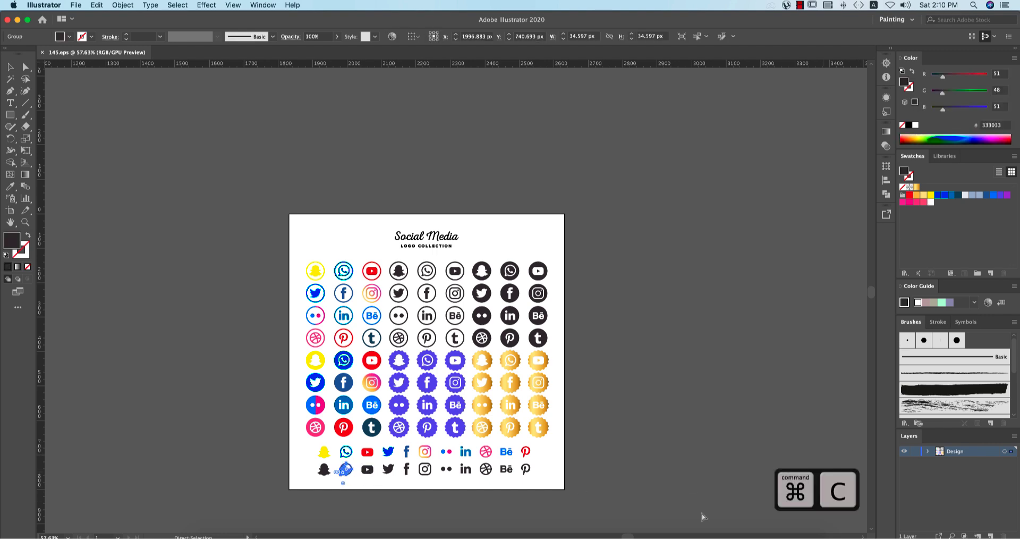
Switch back to Adobe XD, paste the WhatsApp icon into the HOME artboard and give it a white fill.
click(409, 534)
click(698, 395)
key(super+v)
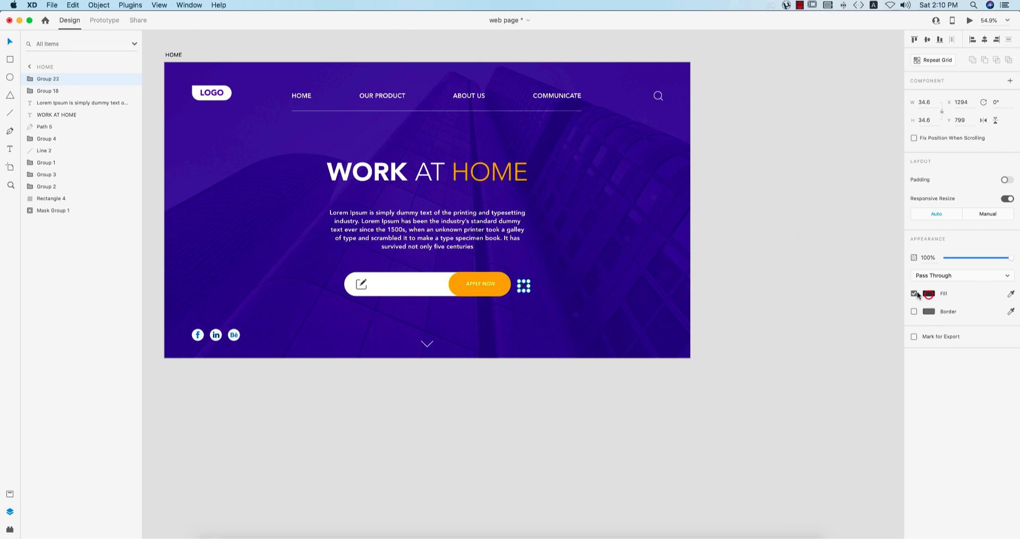
click(927, 293)
Move the WhatsApp icon to the lower-right area of the HOME artboard, roughly level with the chevron.
drag(524, 285, 603, 337)
key(super+z)
drag(524, 288, 610, 341)
Check the Behance circle's size and scale the WhatsApp icon proportionally to 43 × 43 to match.
click(238, 335)
double_click(235, 336)
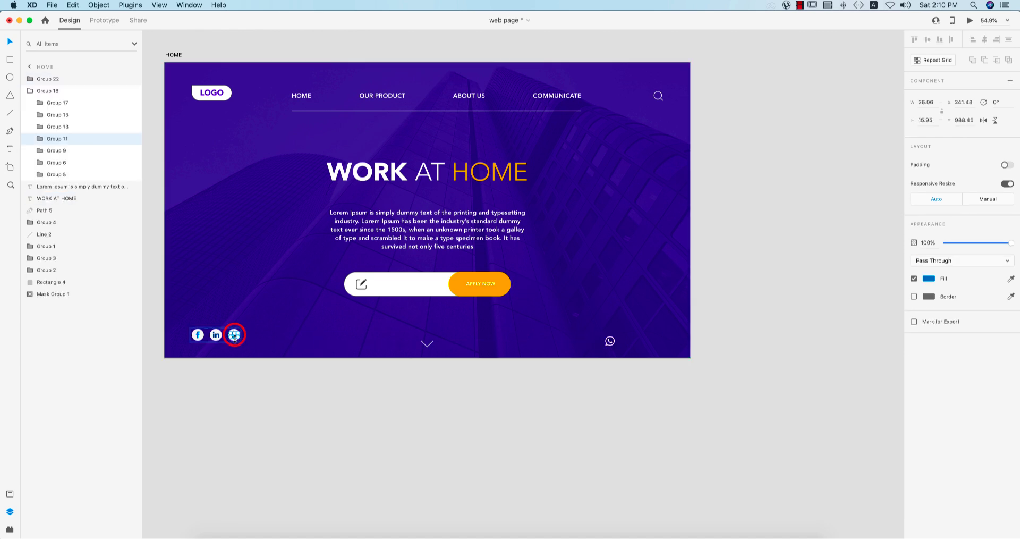
scroll(234, 334, down, 3)
scroll(234, 335, up, 10)
click(235, 313)
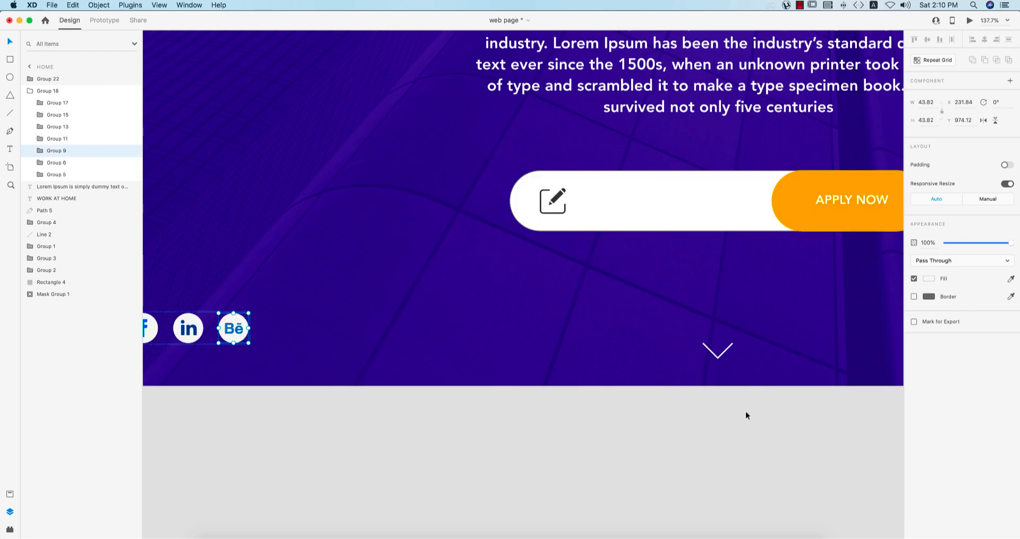
click(790, 430)
scroll(562, 409, right, 10)
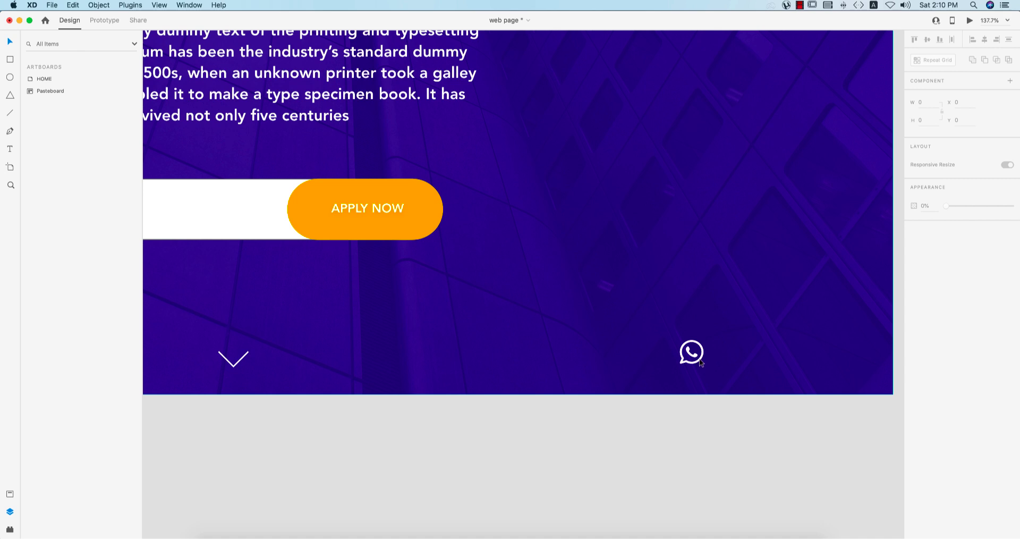
click(696, 359)
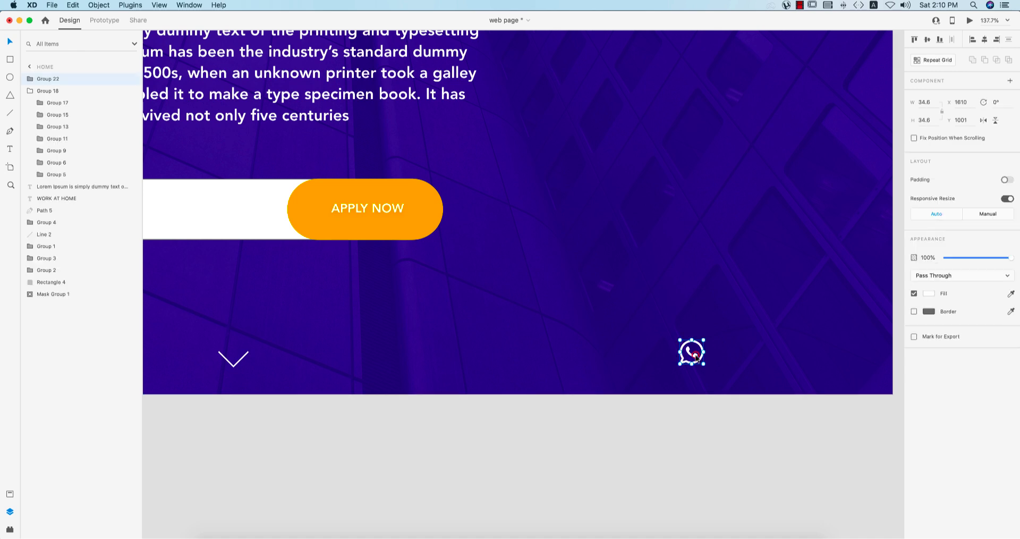
click(933, 103)
text(43)
key(Return)
Align the WhatsApp icon and the social icons group to each other's vertical middle near the bottom of the HOME artboard.
key(super+0)
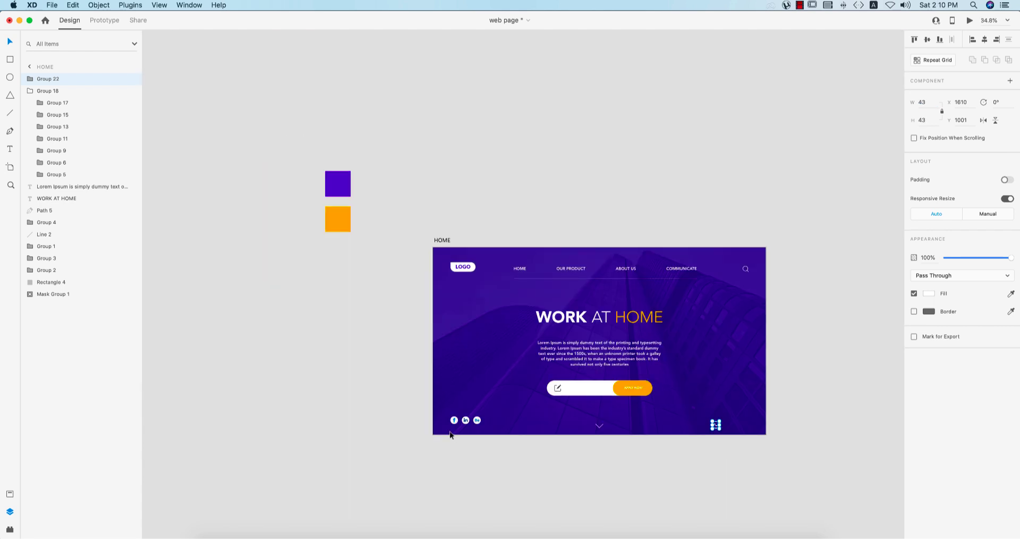
click(454, 420)
shift+click(716, 425)
shift+click(715, 424)
shift+click(752, 427)
scroll(720, 438, up, 10)
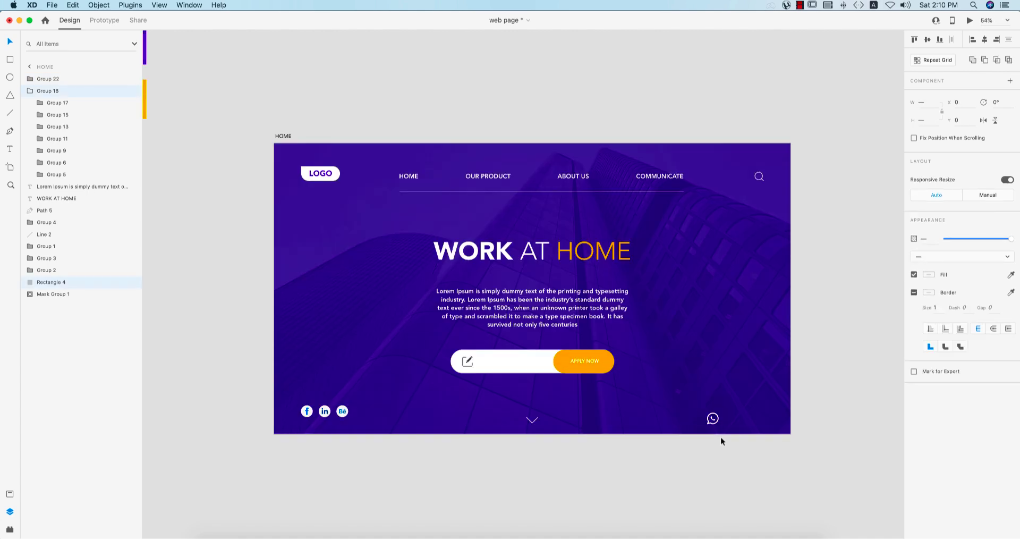
scroll(718, 441, down, 5)
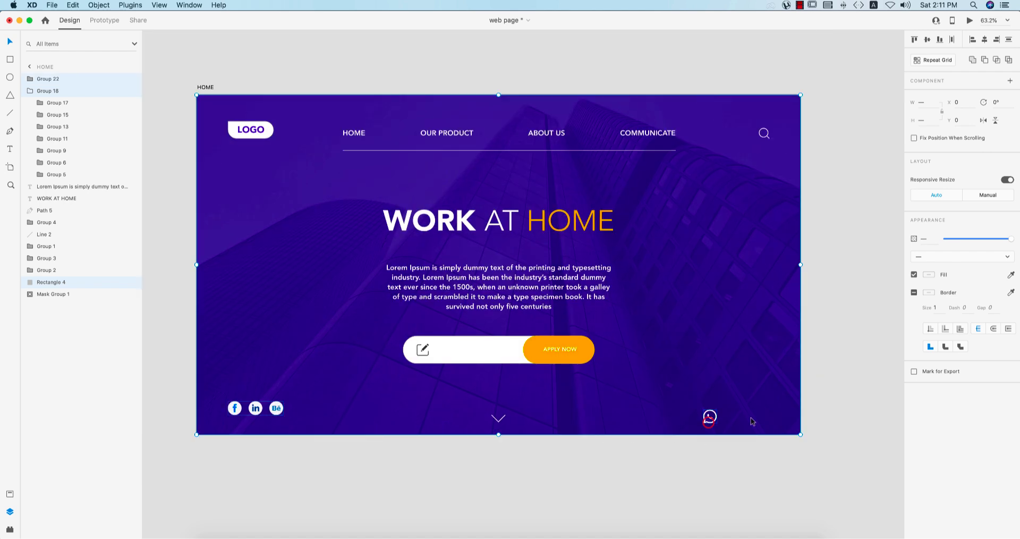
click(709, 420)
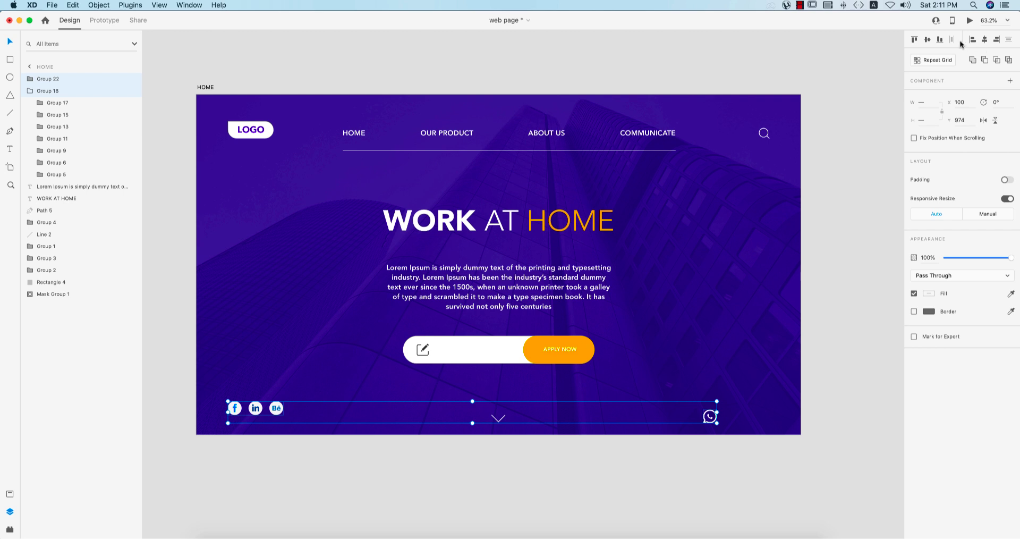
click(927, 40)
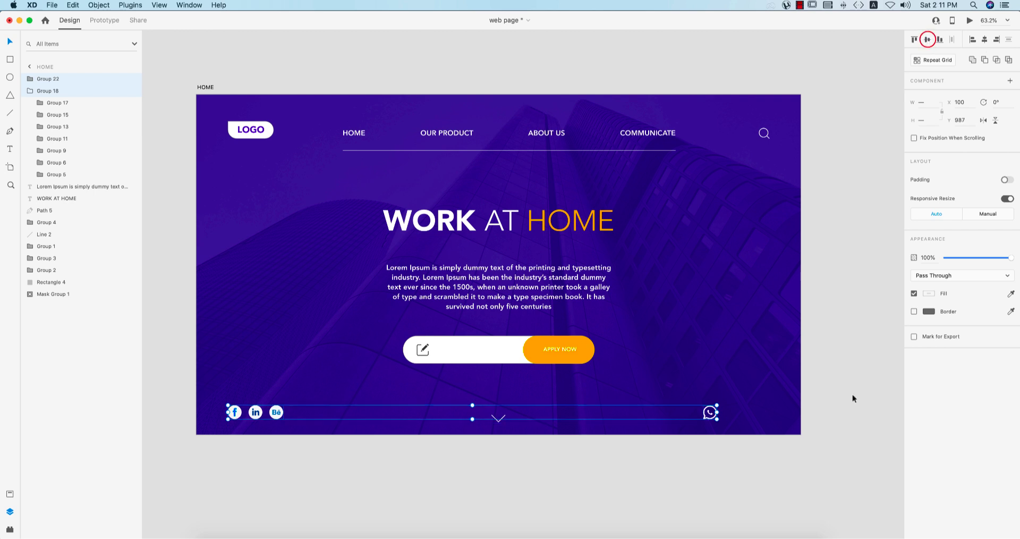
click(771, 469)
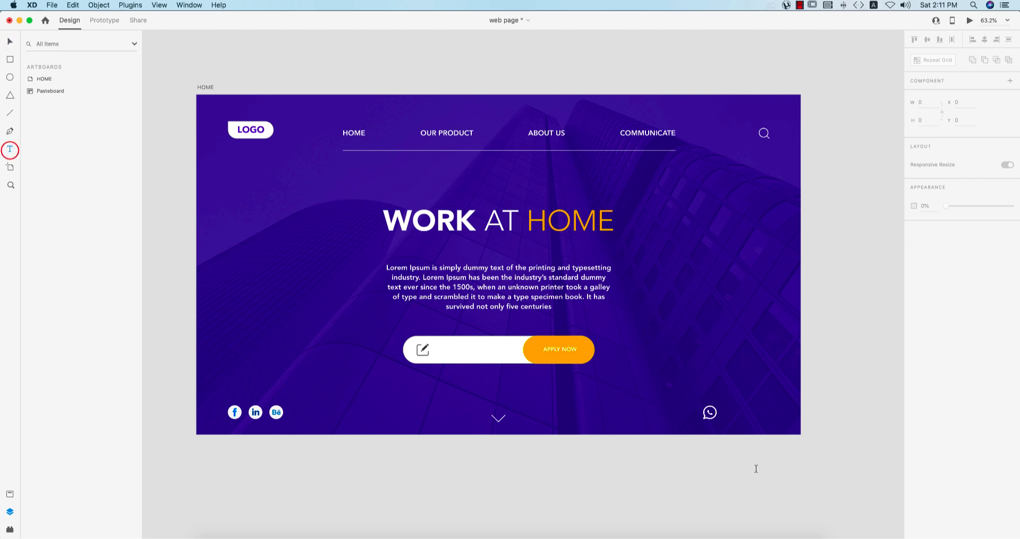
Add the text "Call for query" just beside the WhatsApp icon and group the text with the icon.
click(724, 471)
text(Call for query)
key(Escape)
drag(744, 470, 740, 412)
shift+click(716, 418)
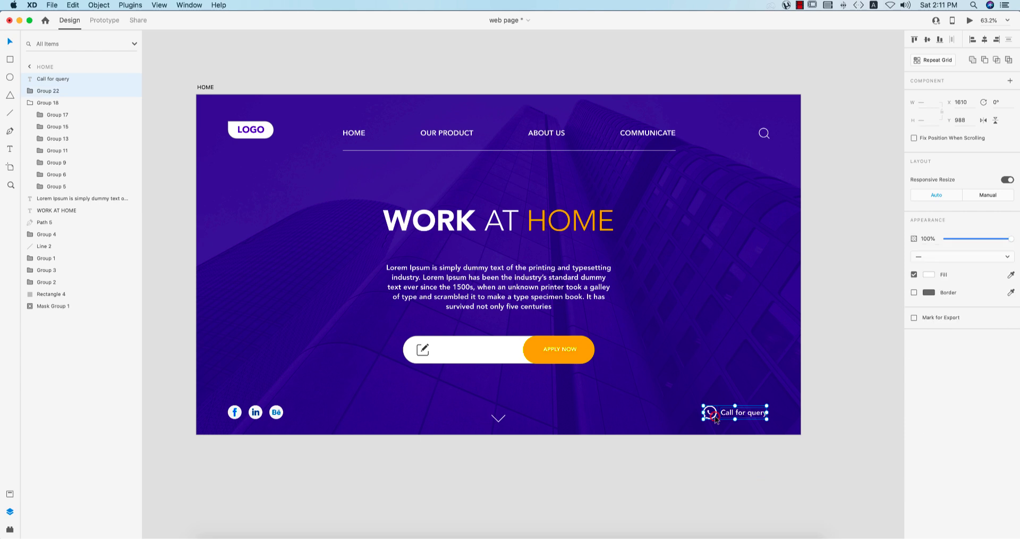
key(super+g)
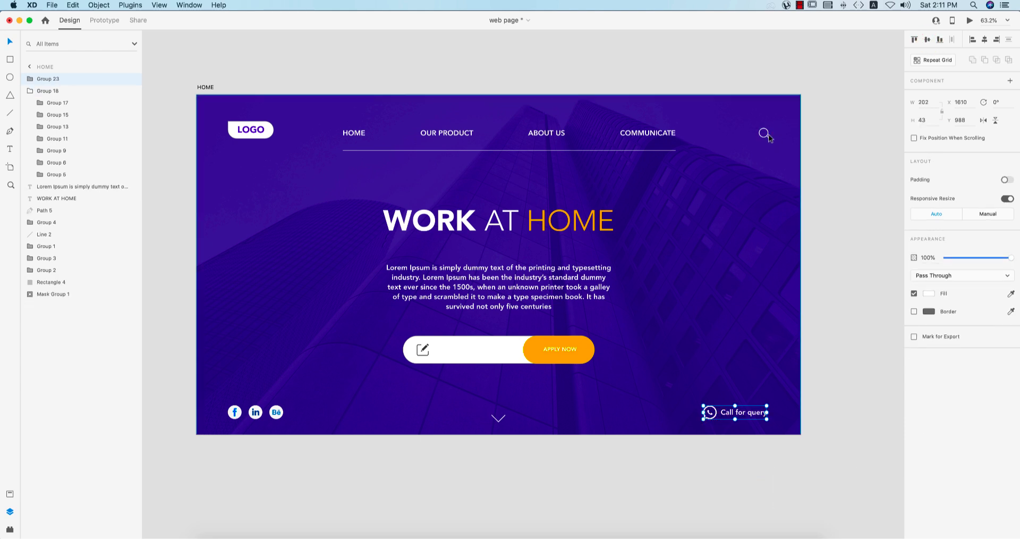
drag(759, 413, 775, 416)
key(super+z)
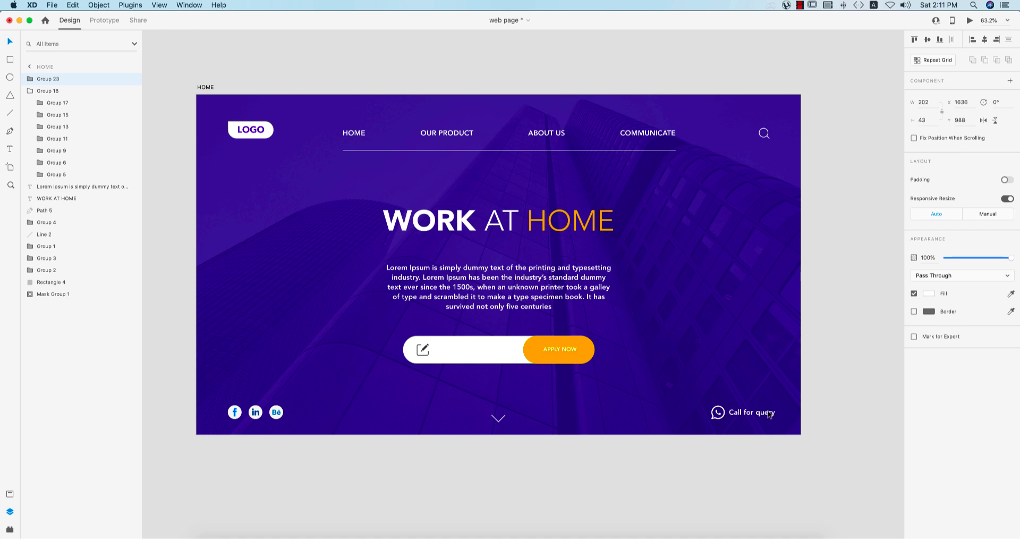
click(799, 298)
key(super+z)
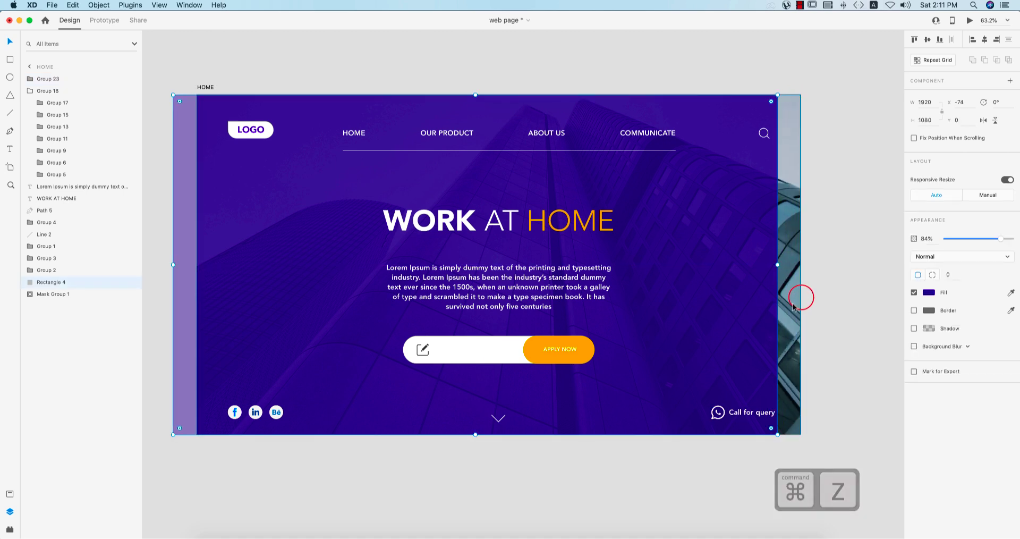
click(162, 223)
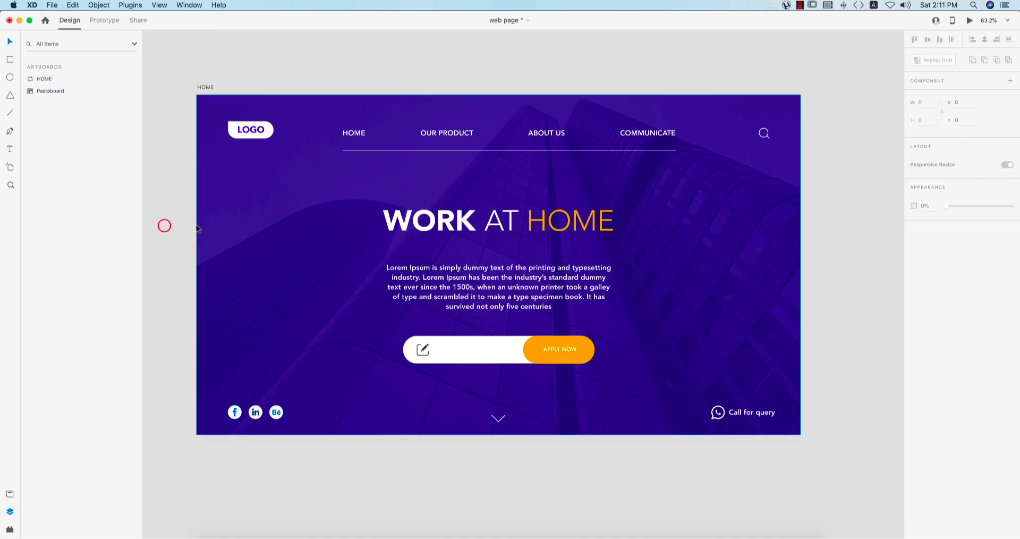
Add a vertical guide at the search icon's right edge, end the Call for query group there and middle-align it with the social icons.
drag(795, 268, 769, 235)
drag(759, 411, 752, 415)
shift+click(276, 412)
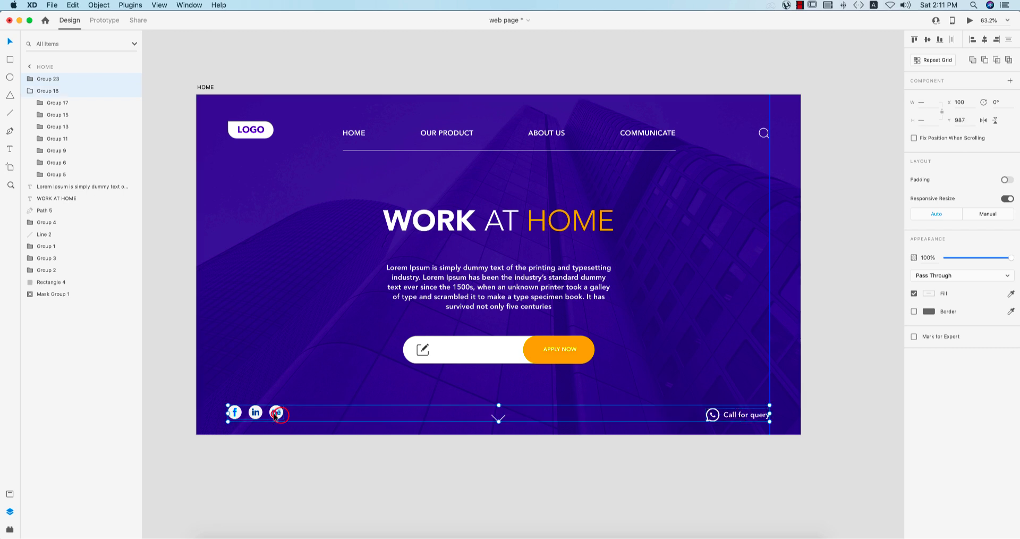
click(926, 39)
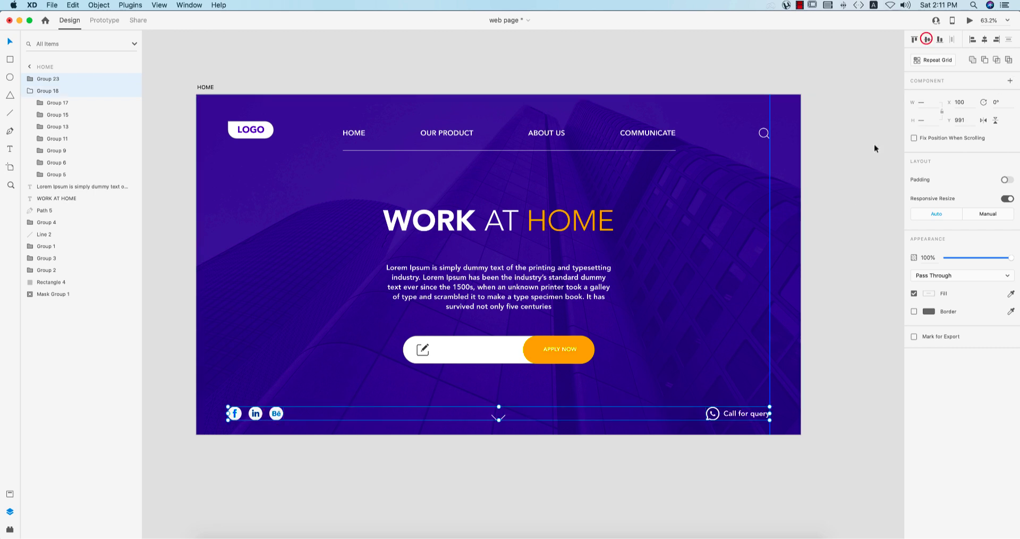
click(847, 322)
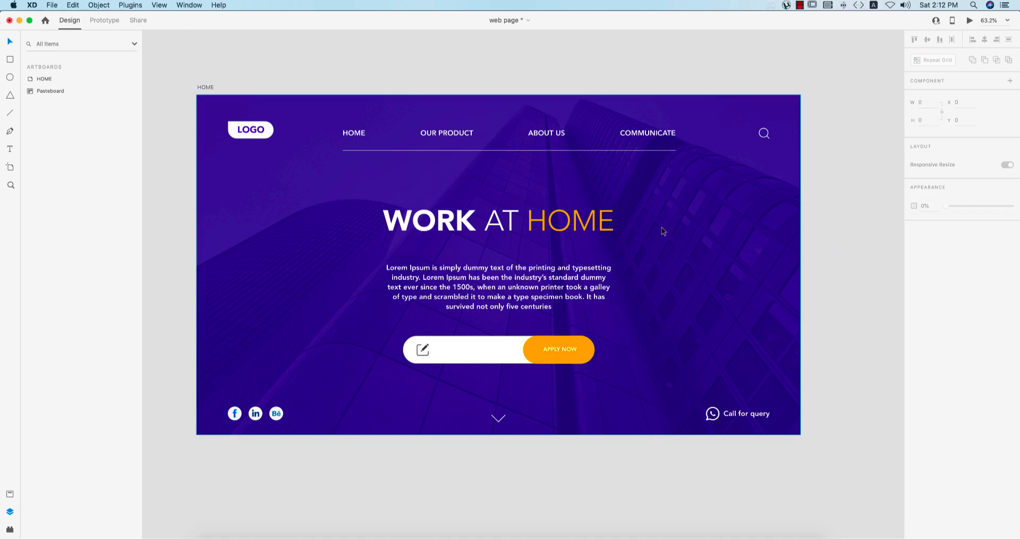
Recolour the HOME item in the header menu with the orange sampled from the Apply Now button.
click(359, 136)
double_click(359, 135)
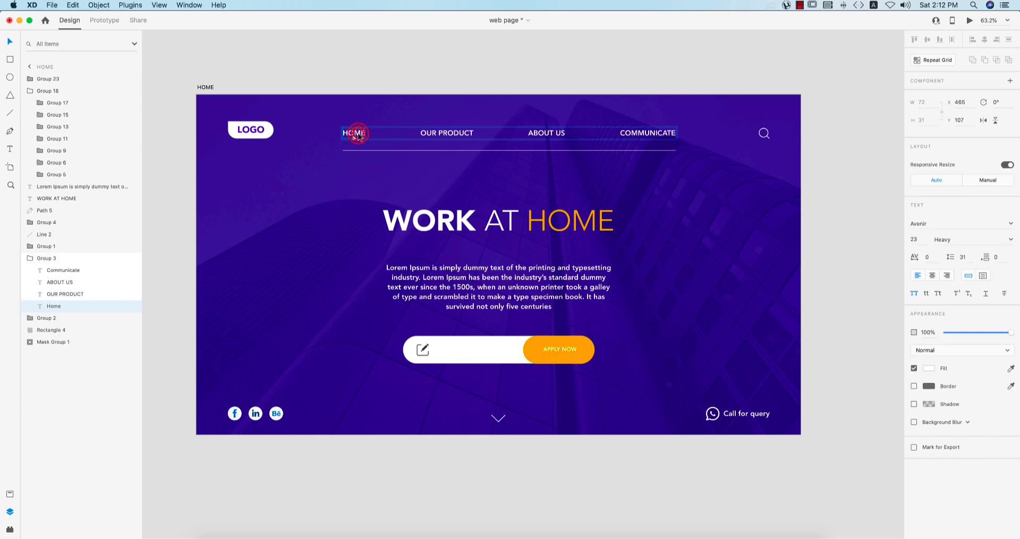
click(1010, 368)
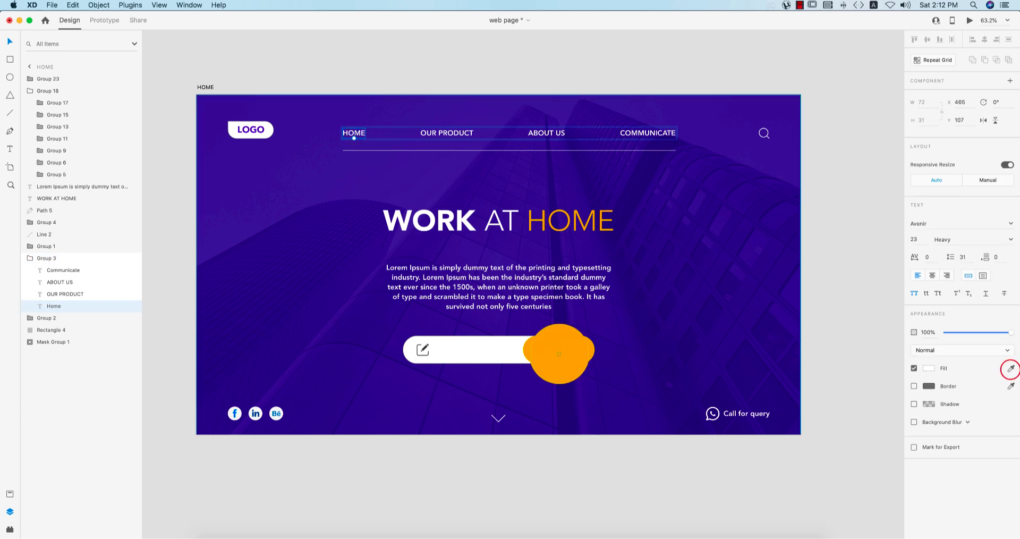
click(578, 350)
click(670, 470)
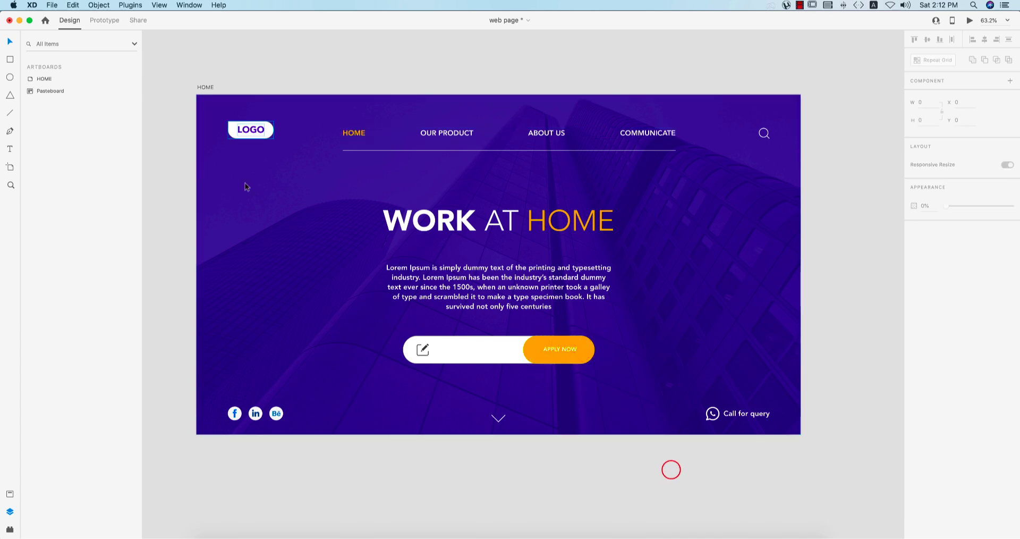
scroll(337, 139, down, 2)
scroll(336, 139, up, 10)
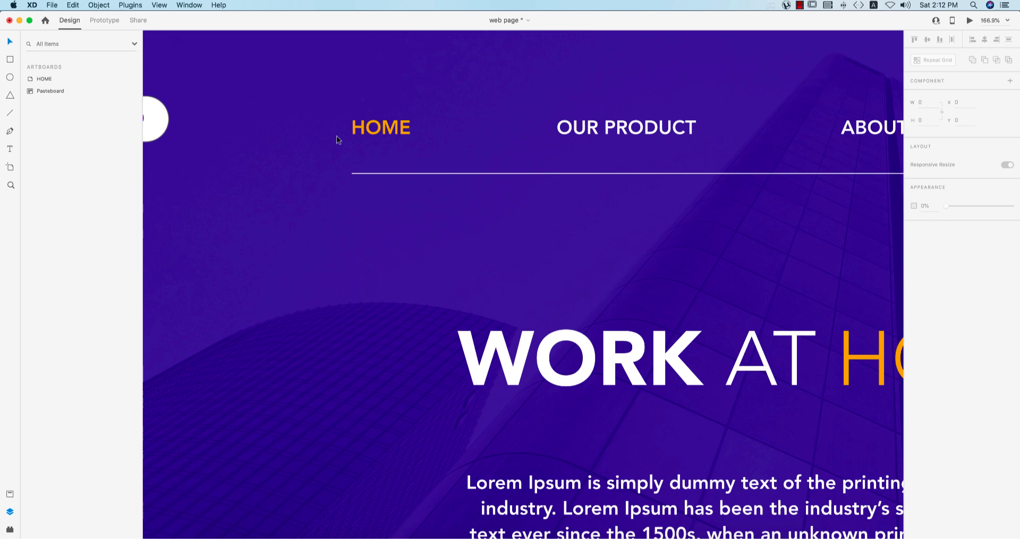
scroll(453, 227, down, 9)
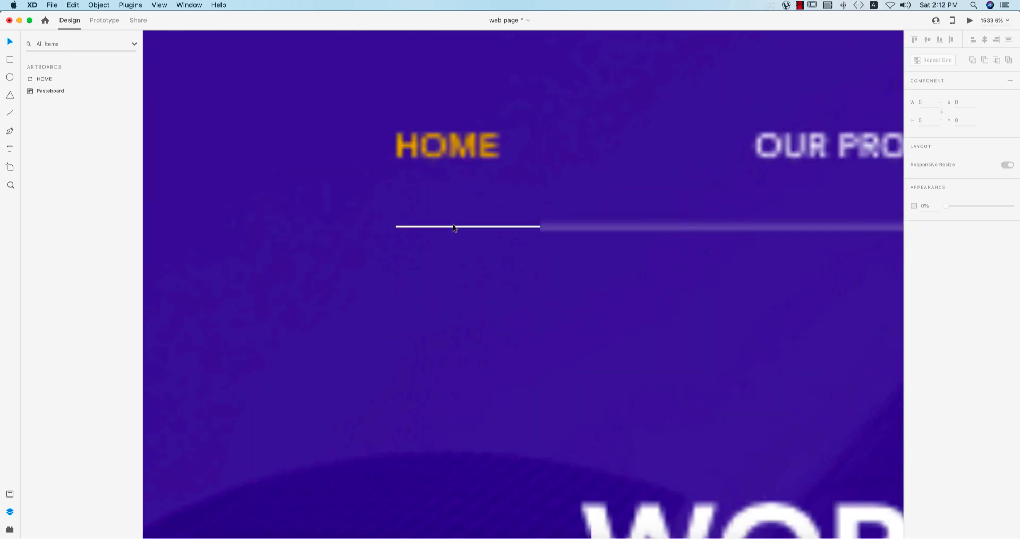
key(super+0)
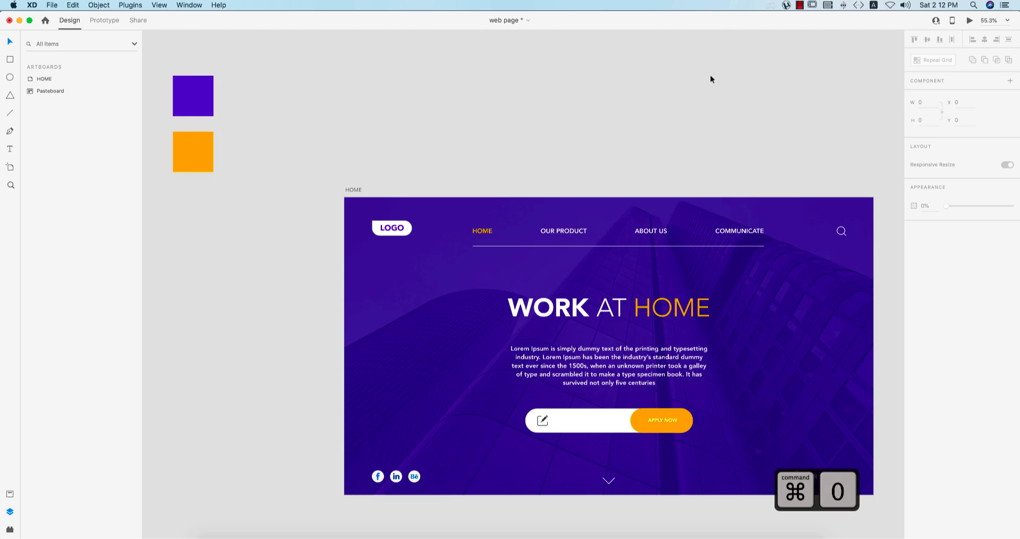
drag(692, 164, 641, 112)
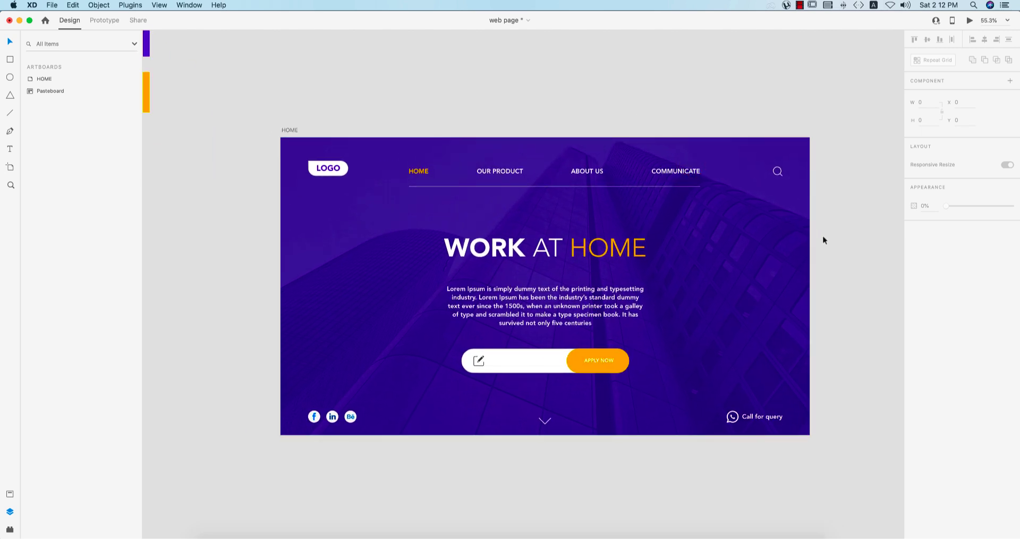
Export the selected HOME artboard as a PNG for Design, named HOME2, to the 13-06-2020 folder.
click(51, 5)
mouse_move(159, 143)
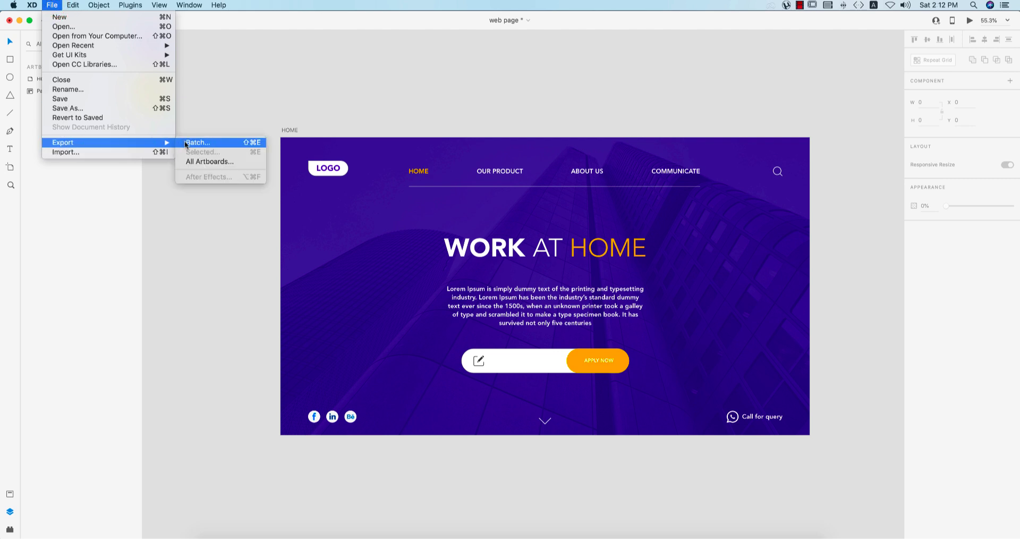
click(290, 131)
click(290, 131)
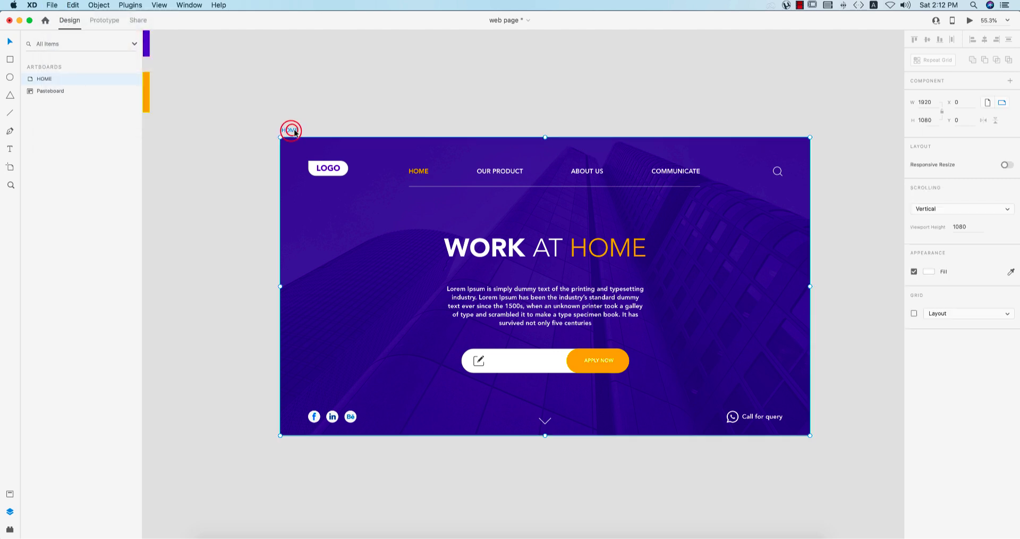
click(57, 9)
mouse_move(133, 142)
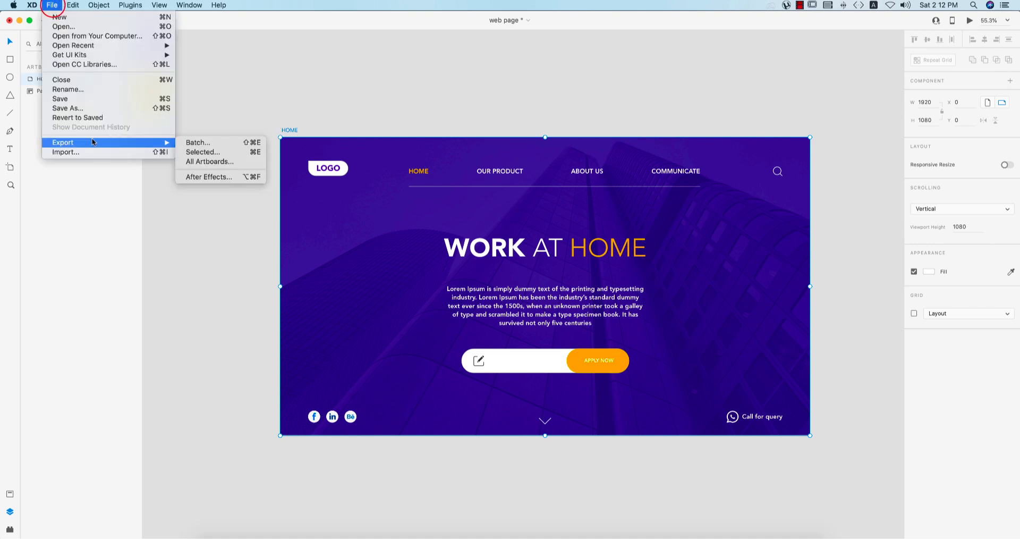
click(199, 152)
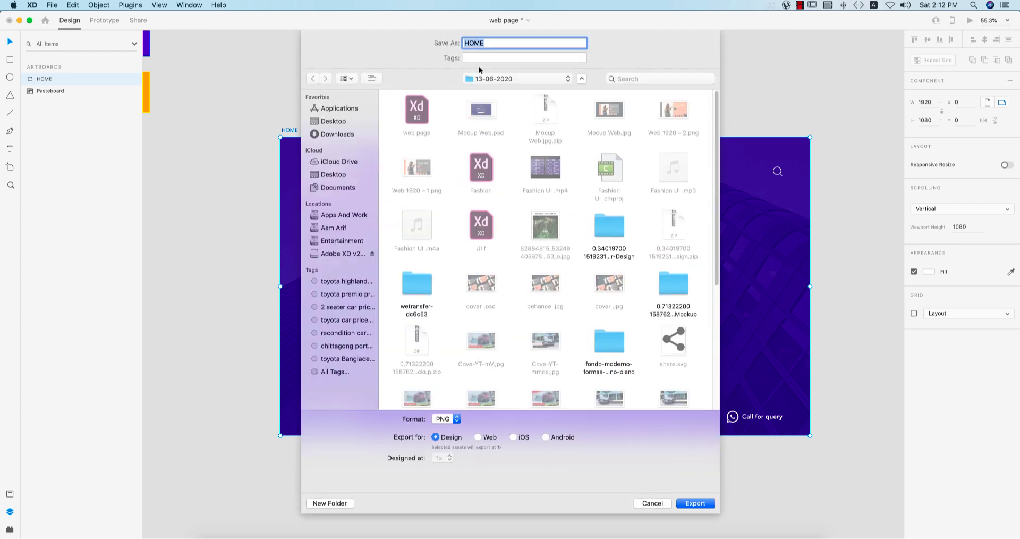
click(509, 43)
text(2)
click(705, 503)
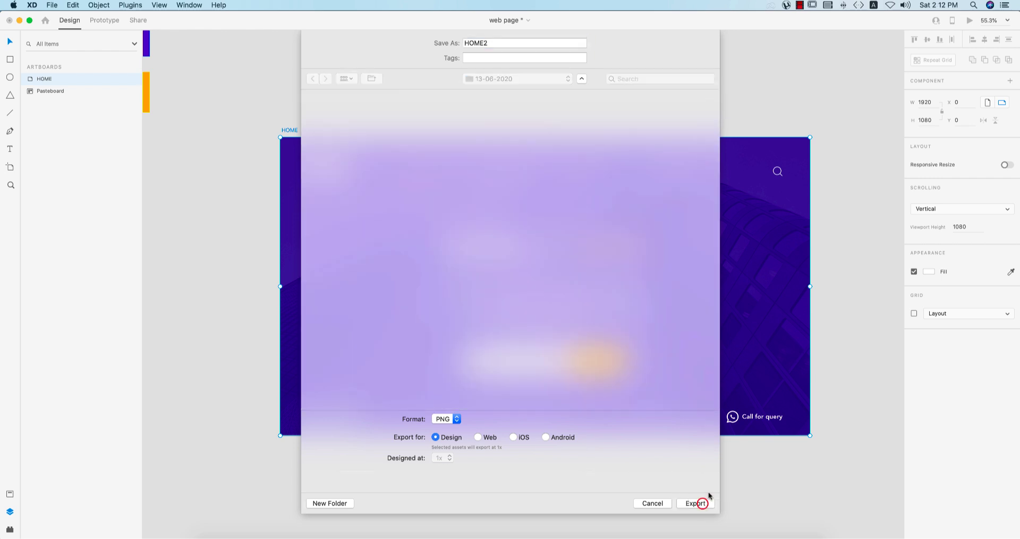
click(831, 309)
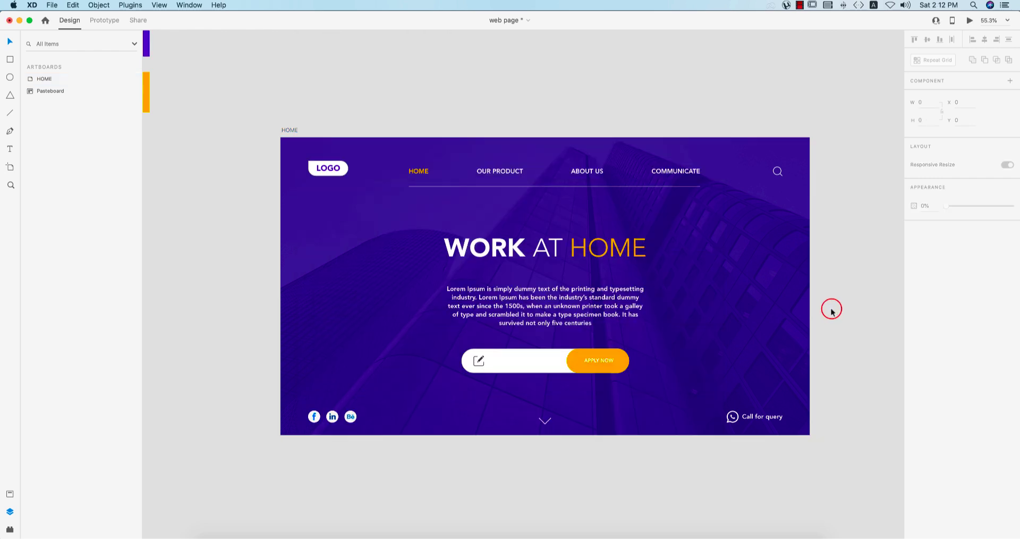